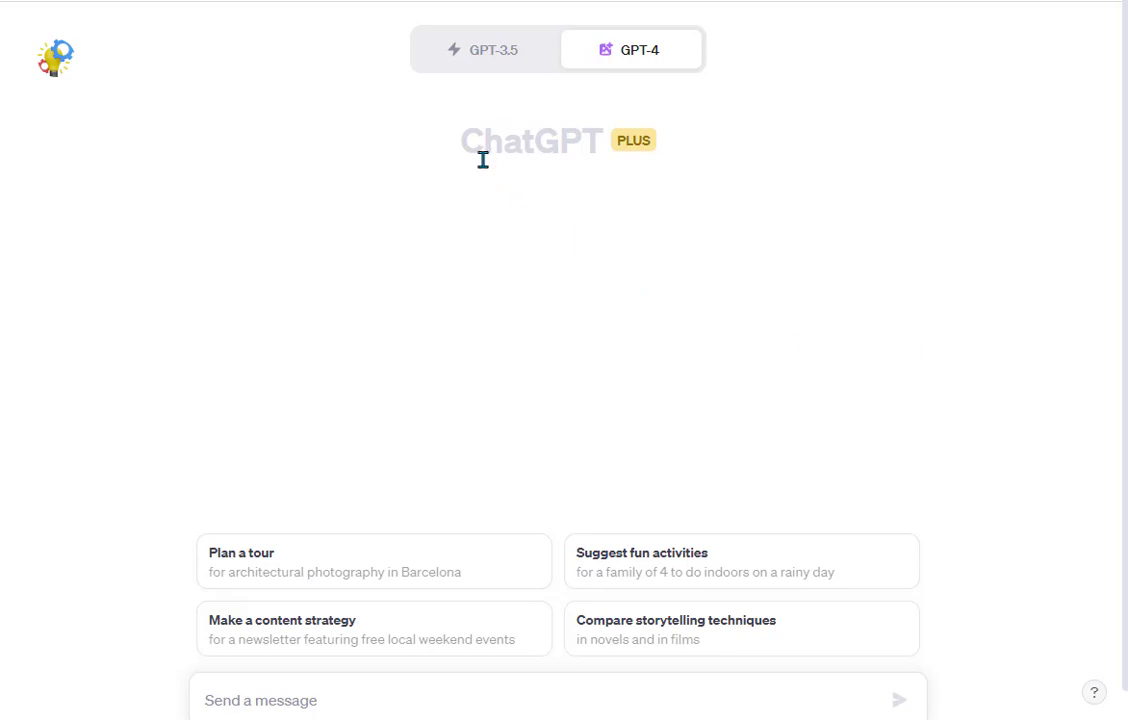
pyautogui.moveTo(464, 141); pyautogui.dragTo(731, 150)
pyautogui.click(746, 151)
pyautogui.moveTo(676, 62)
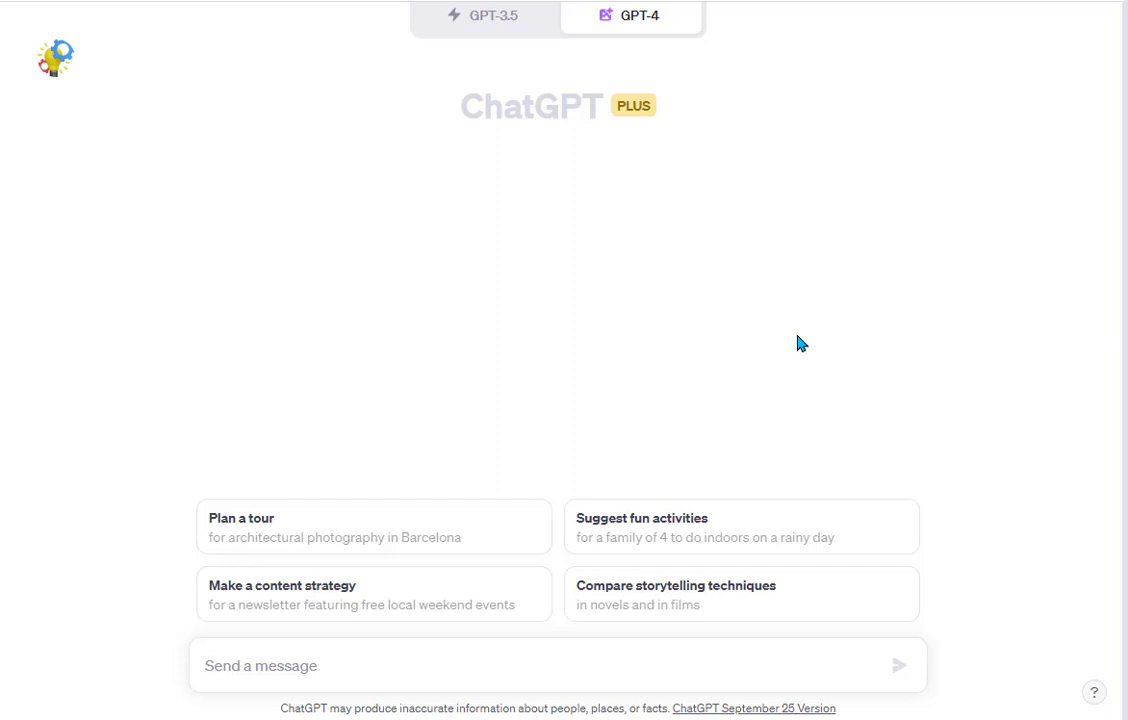
# Send the prompt "create me a table of 100 mock businesses with the business name, industry, and description"
pyautogui.click(388, 665)
pyautogui.write('c')
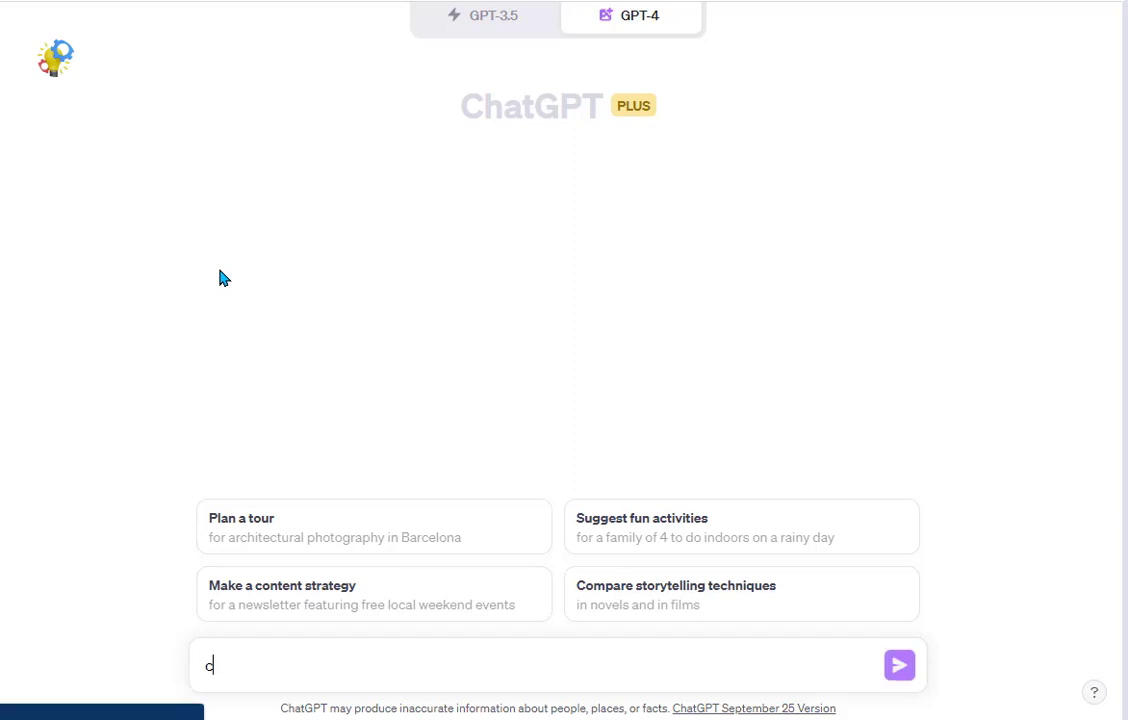
pyautogui.write('reate me a')
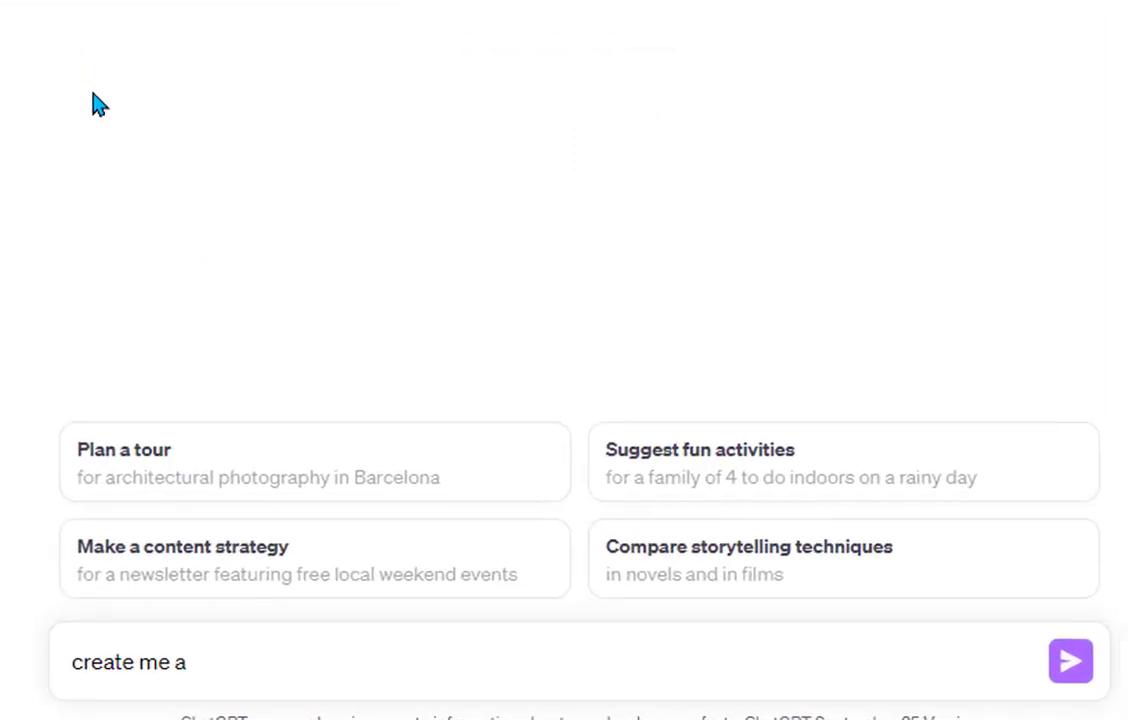
pyautogui.write(' table of 100')
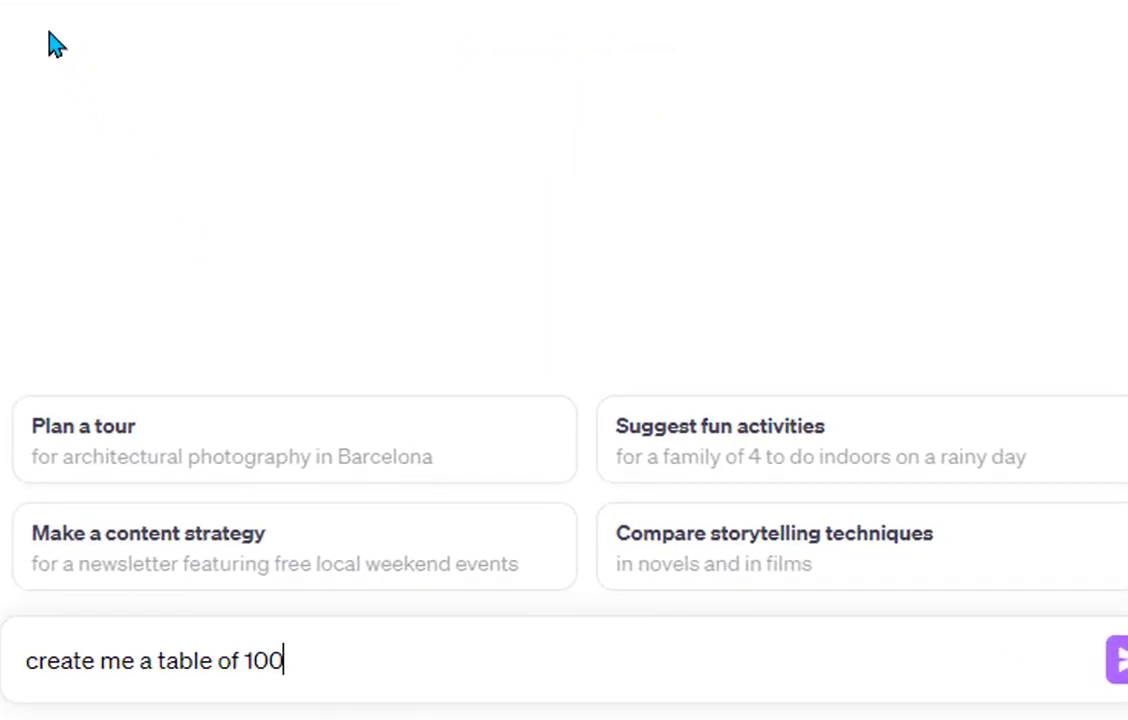
pyautogui.write(' mock busine')
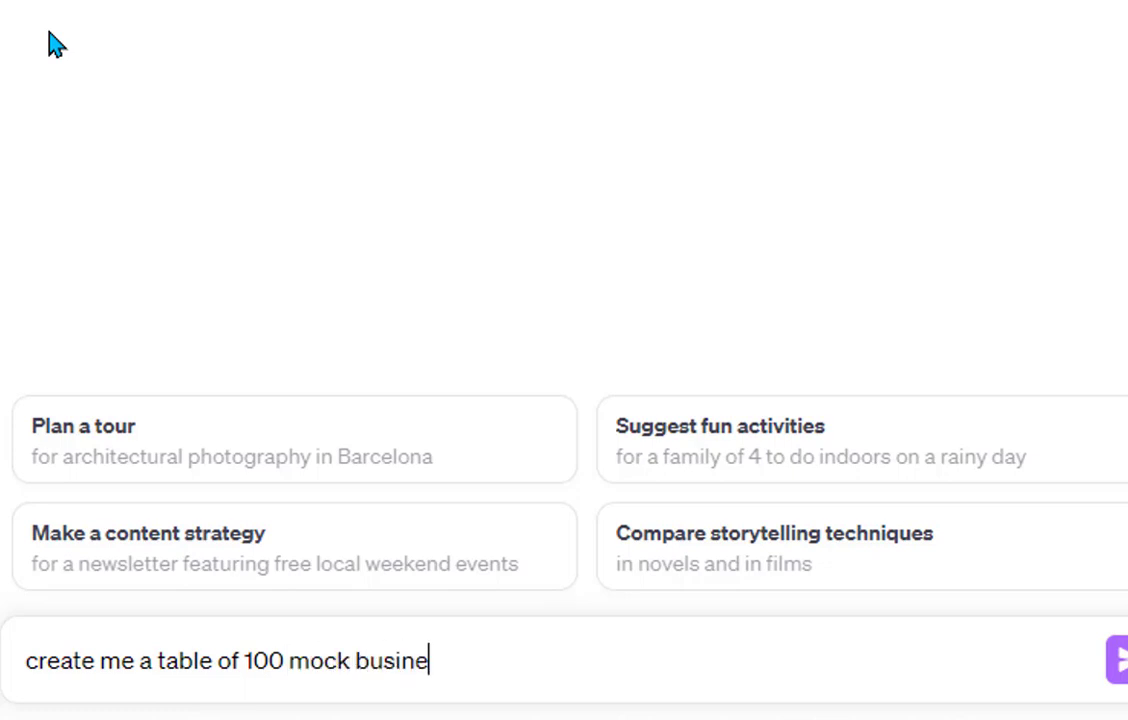
pyautogui.write('sses witih')
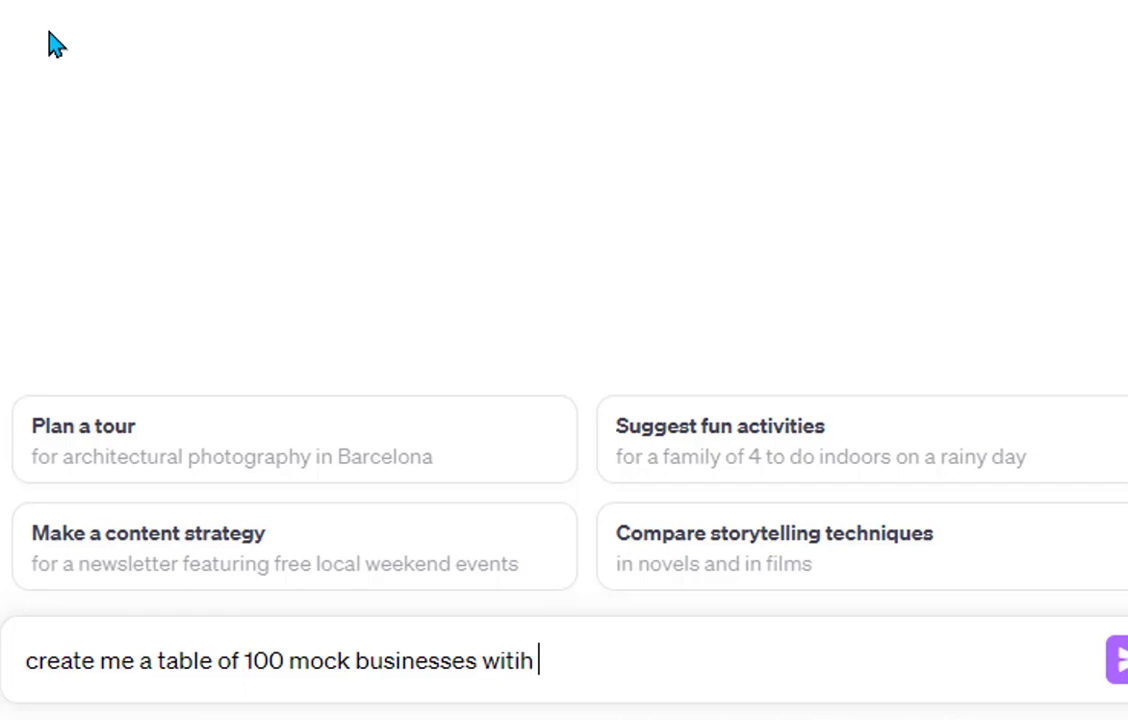
pyautogui.press('BackSpace')
pyautogui.press('BackSpace')
pyautogui.press('BackSpace')
pyautogui.write('h he')
pyautogui.press('BackSpace')
pyautogui.press('BackSpace')
pyautogui.write('the busomes')
pyautogui.press('BackSpace')
pyautogui.press('BackSpace')
pyautogui.press('BackSpace')
pyautogui.press('BackSpace')
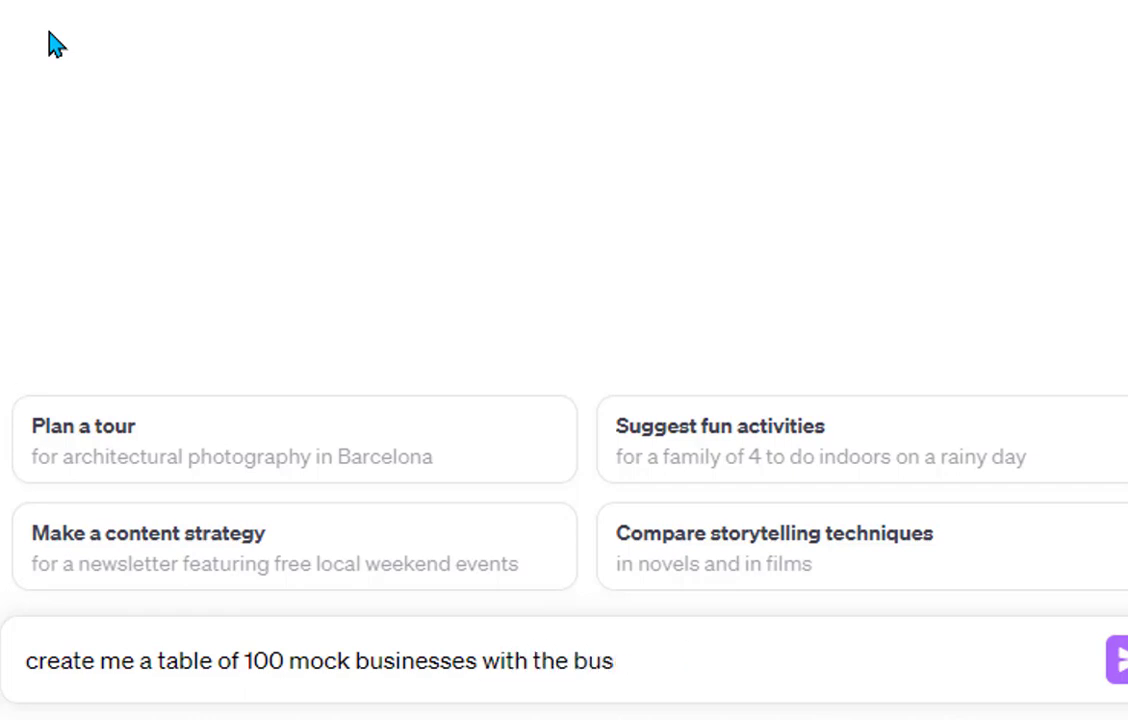
pyautogui.write('iness name,')
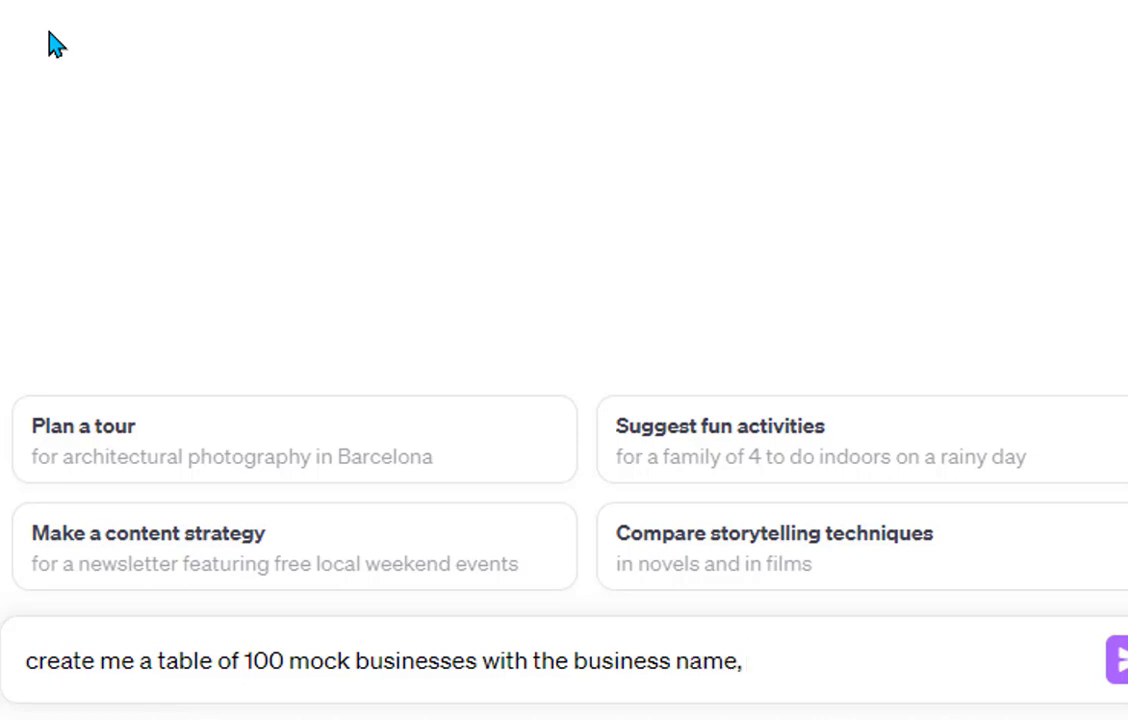
pyautogui.write(' industr')
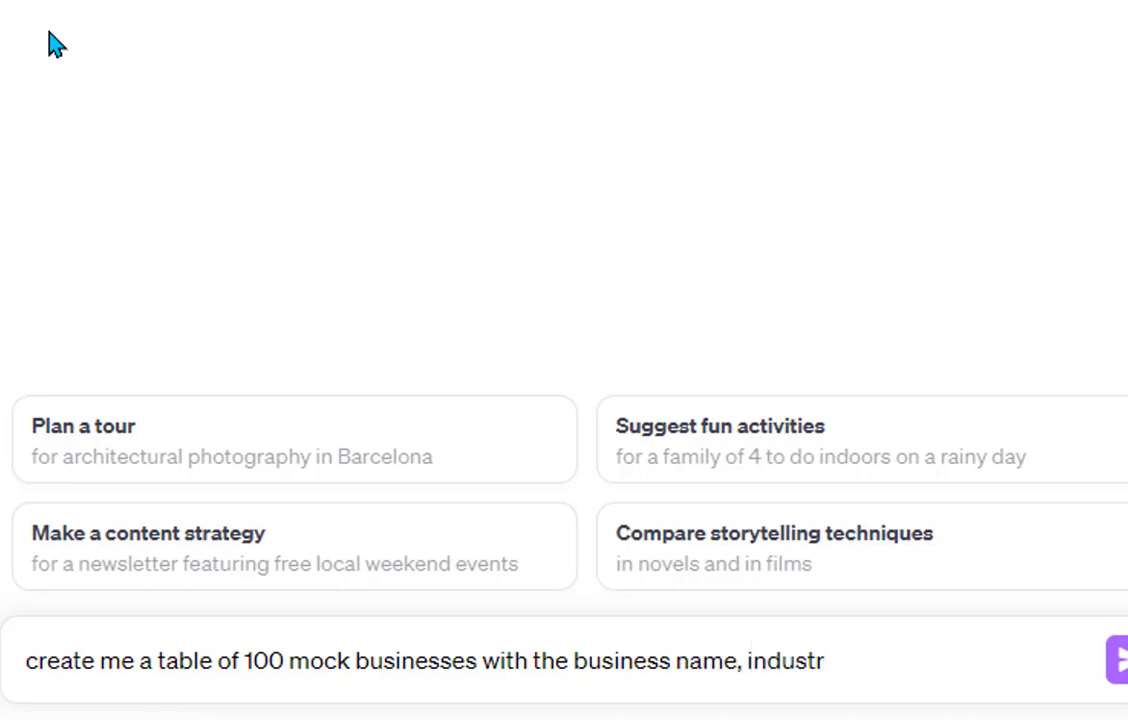
pyautogui.write('y, and de')
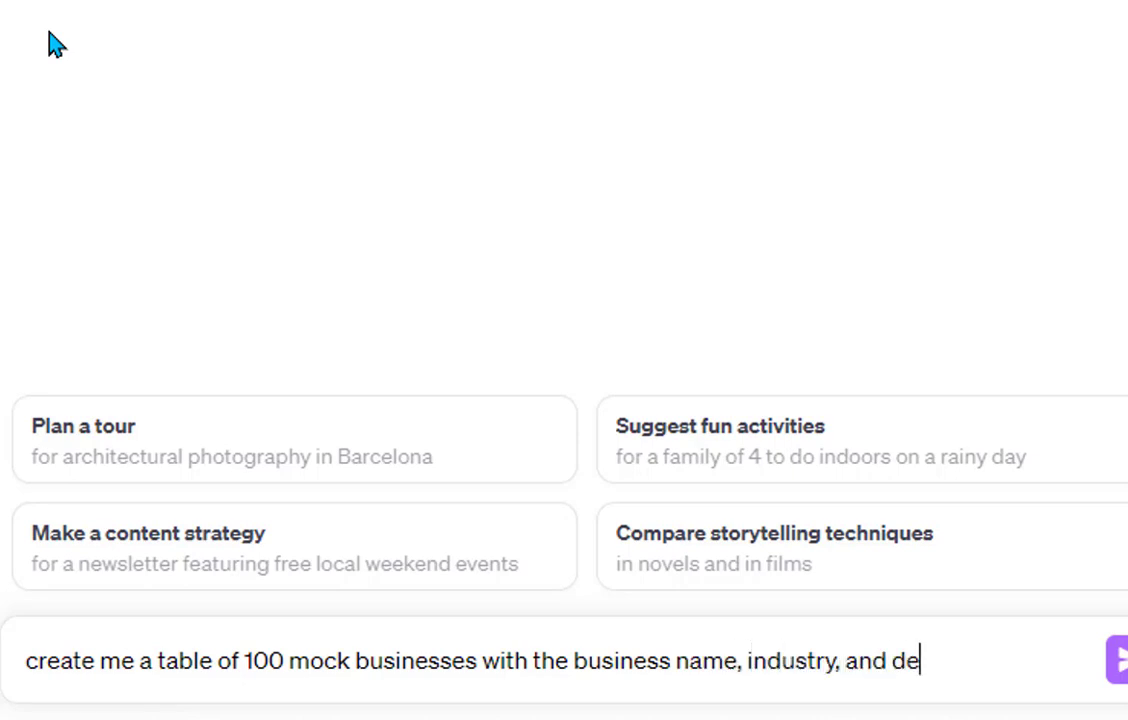
pyautogui.write('scription')
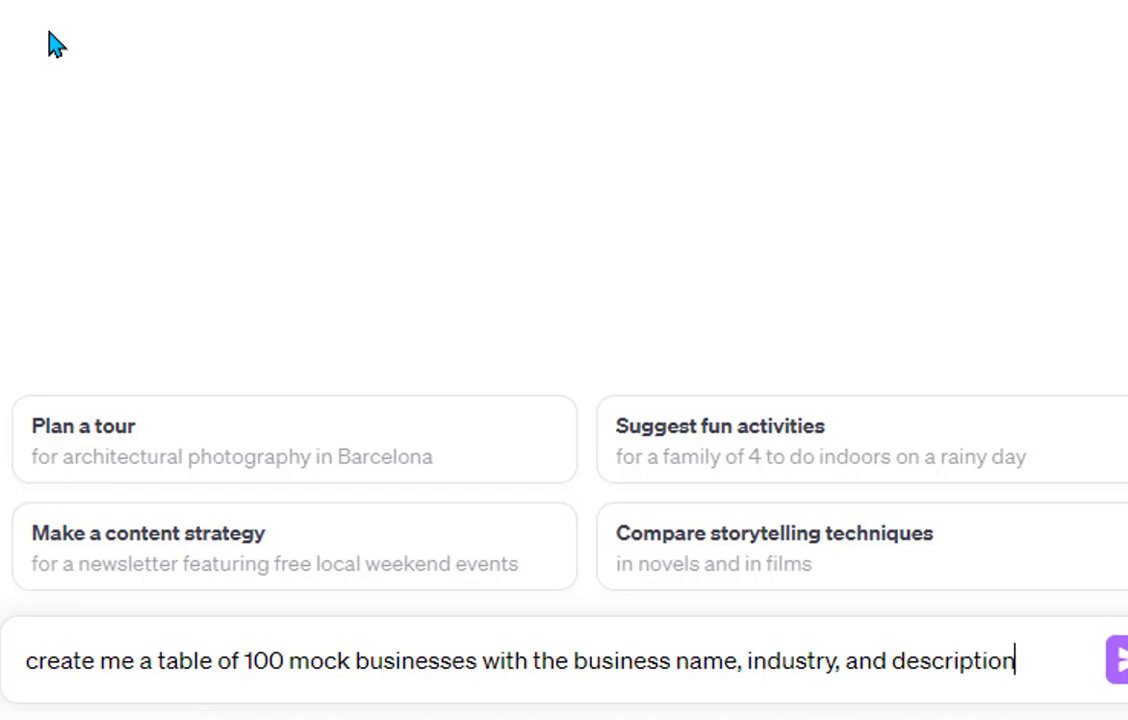
pyautogui.press('Return')
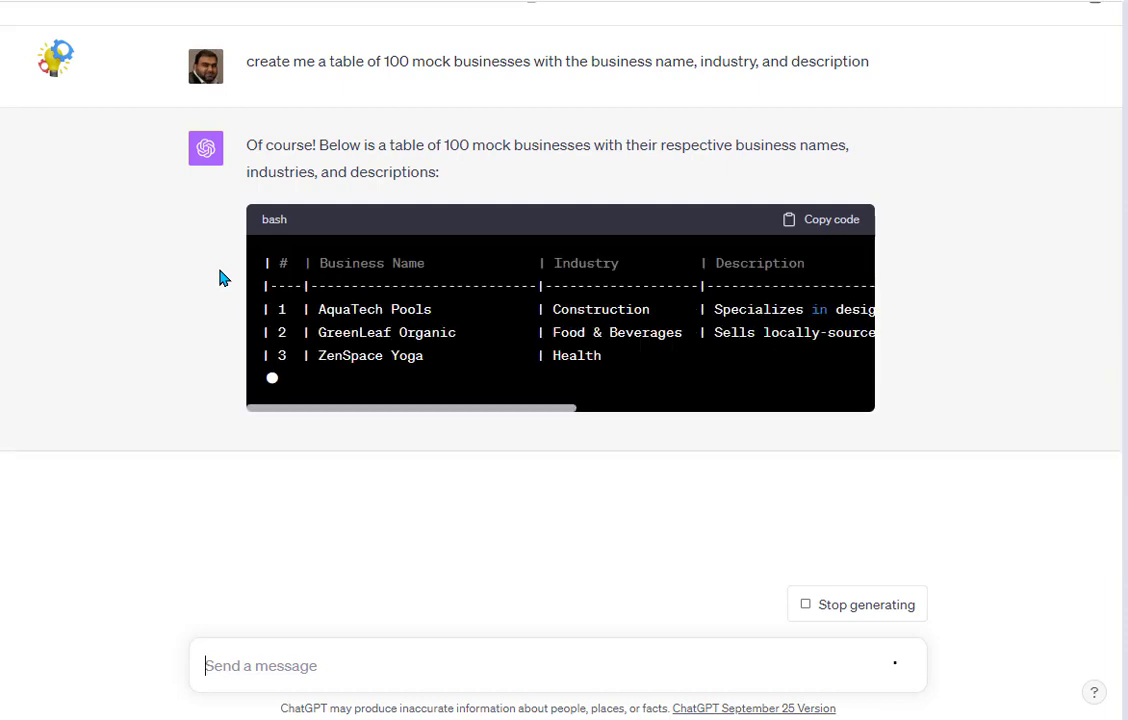
# Stop the response being generated and send the follow-up "I dont want number"
pyautogui.click(887, 612)
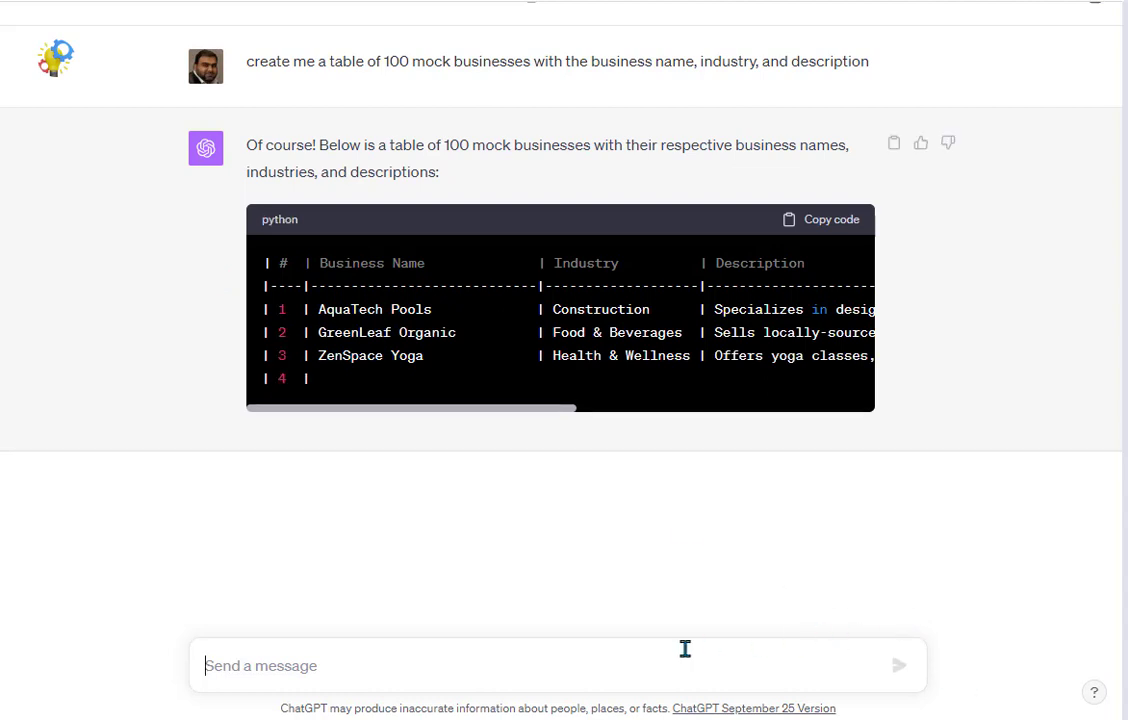
pyautogui.write('I')
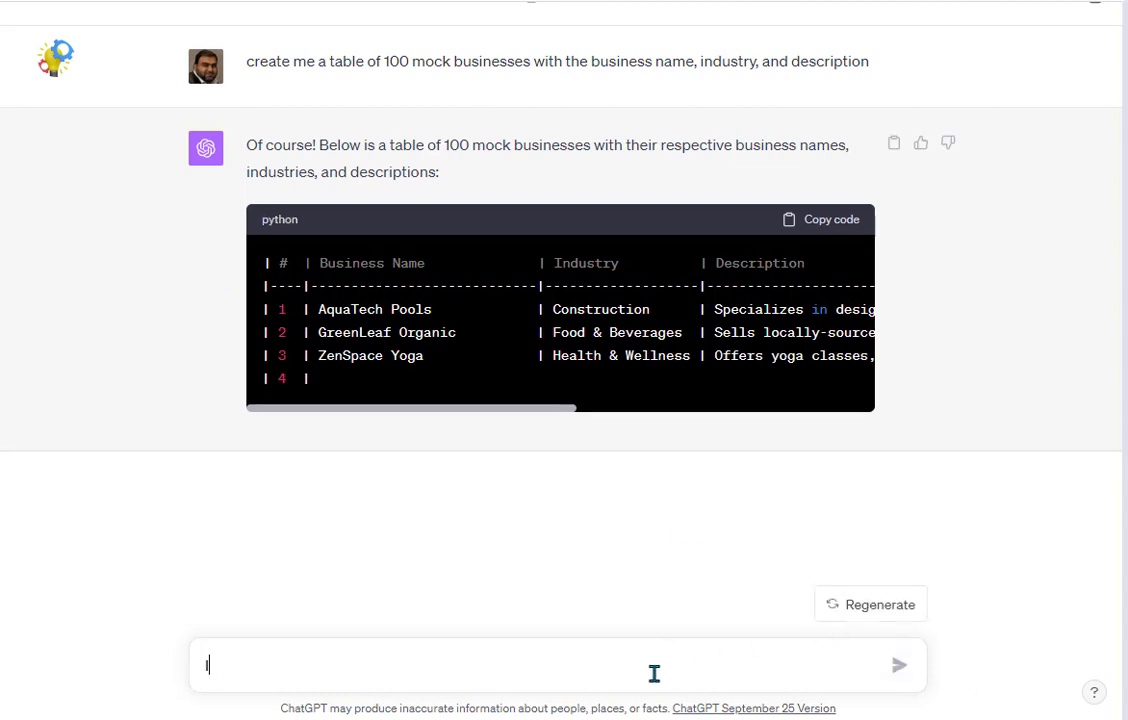
pyautogui.write(' dont want number')
pyautogui.press('Return')
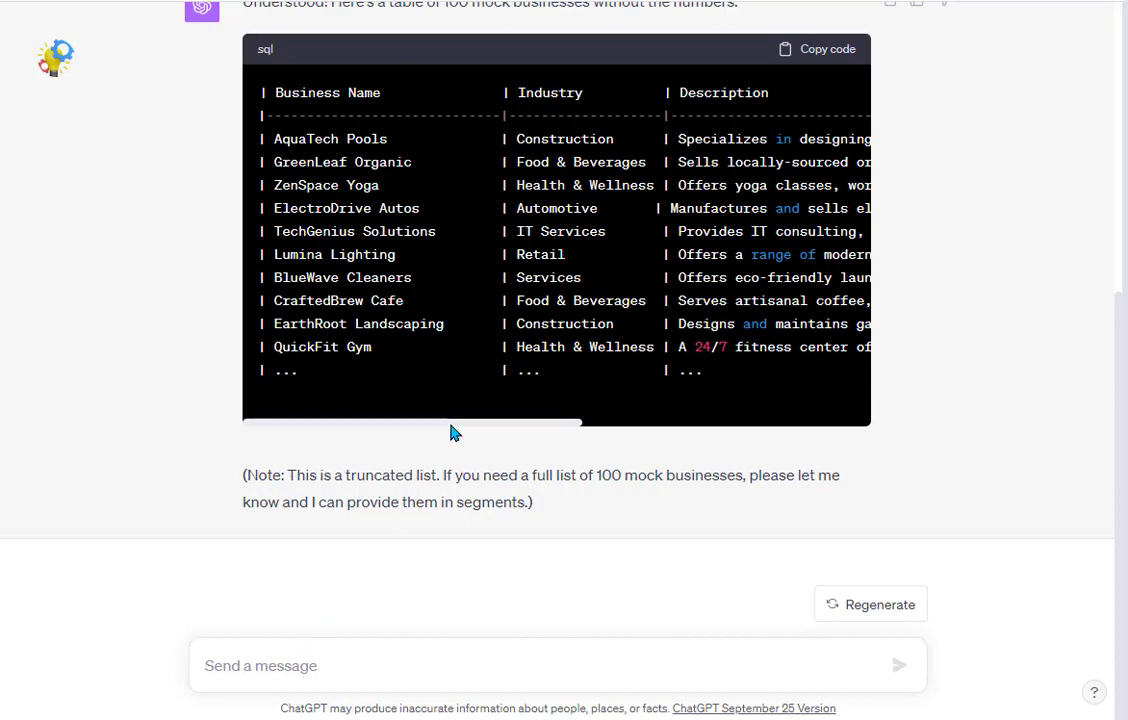
# Send the follow-up message "just give me 25" to shorten the list of mock businesses
pyautogui.moveTo(451, 432); pyautogui.dragTo(269, 416)
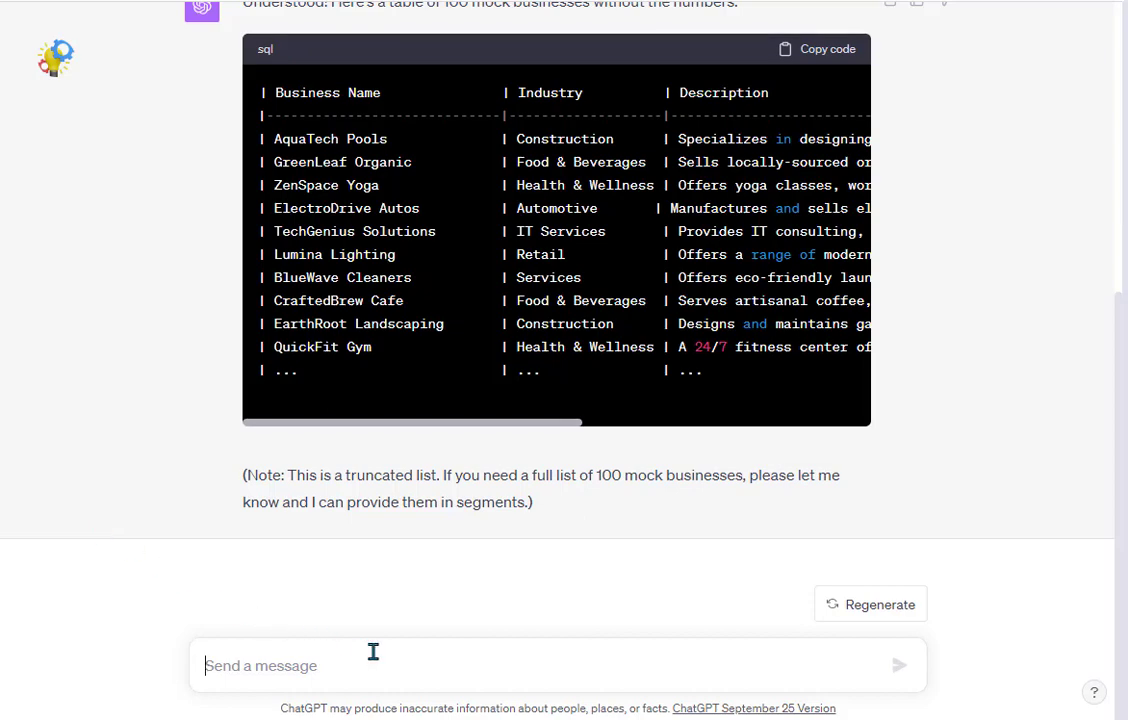
pyautogui.write('jsut')
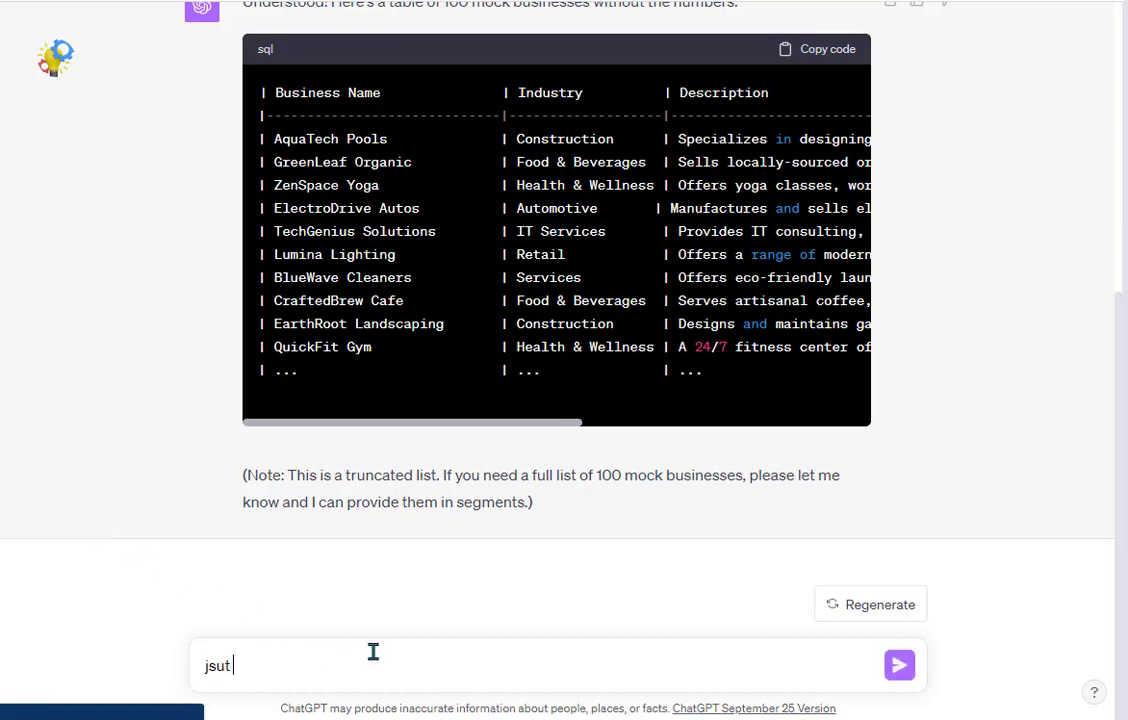
pyautogui.press('BackSpace')
pyautogui.press('BackSpace')
pyautogui.press('BackSpace')
pyautogui.press('BackSpace')
pyautogui.write('ust iv')
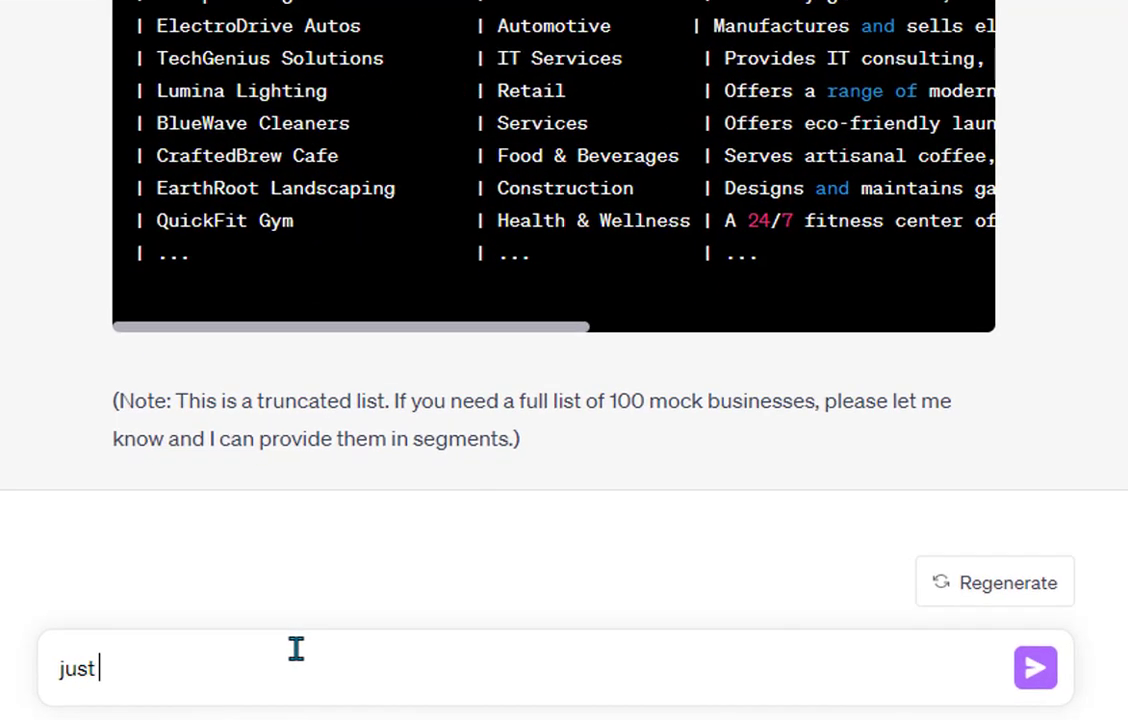
pyautogui.press('BackSpace')
pyautogui.press('BackSpace')
pyautogui.write('give m')
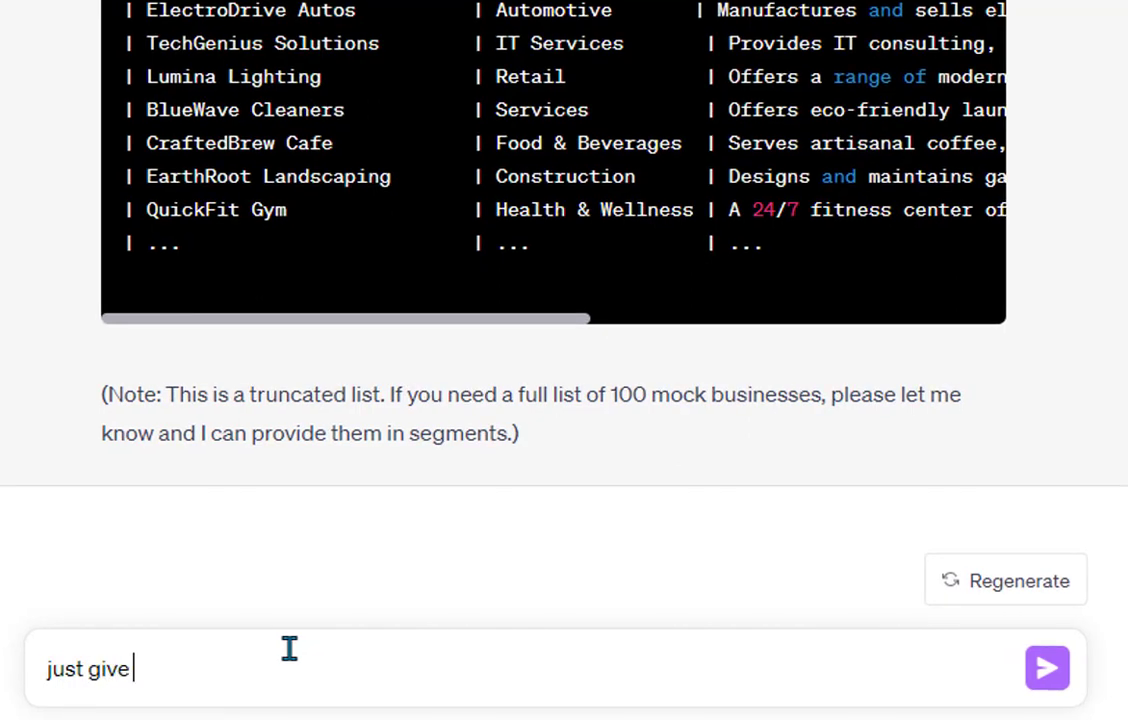
pyautogui.write('e 25')
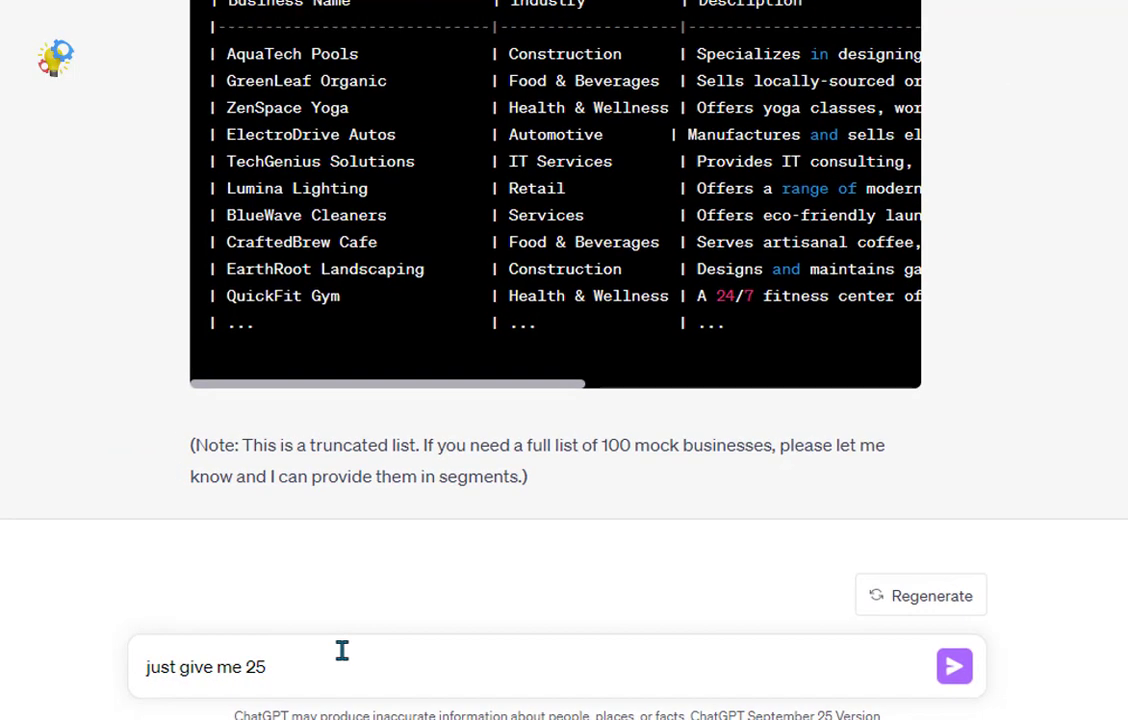
pyautogui.press('Return')
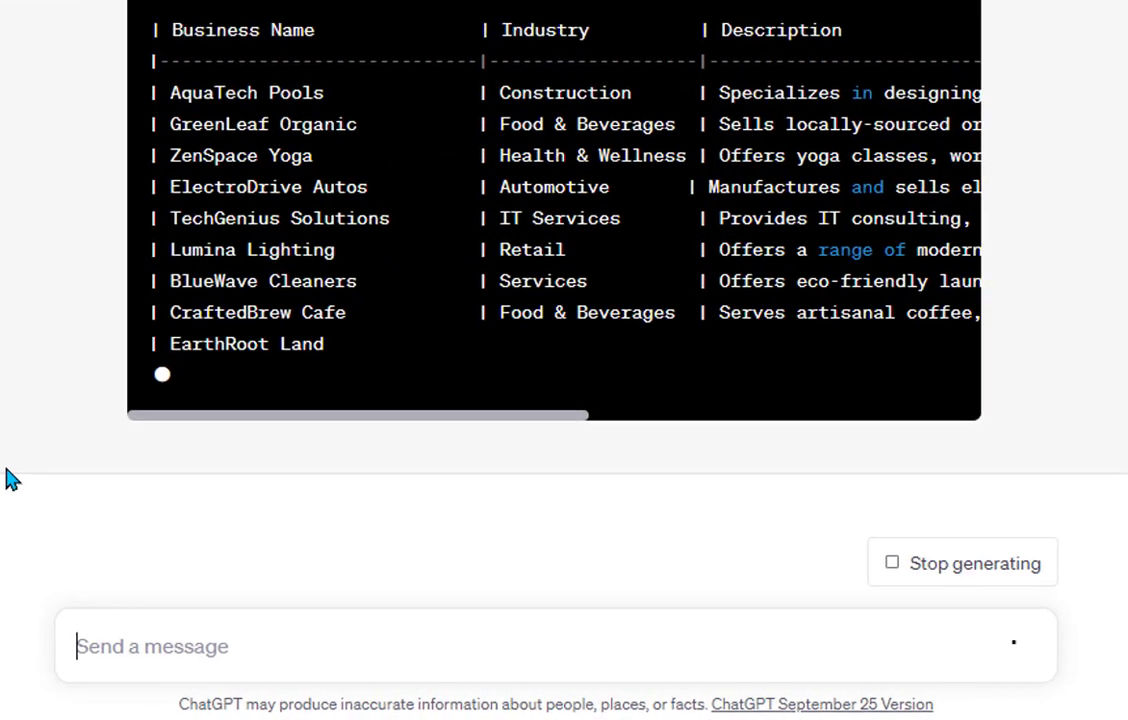
# Start drafting a message: "for the first 10 businesses in the table below, which contains business name, industry, and description"
pyautogui.write('for ')
pyautogui.write('the')
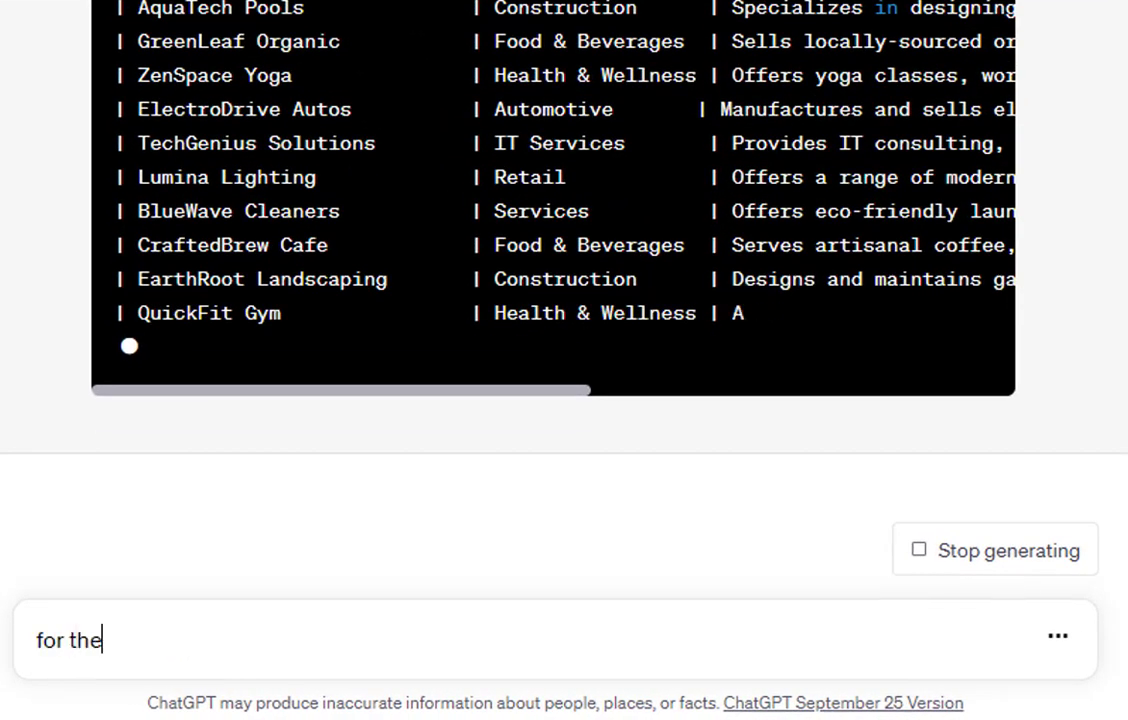
pyautogui.write(' first 10 business')
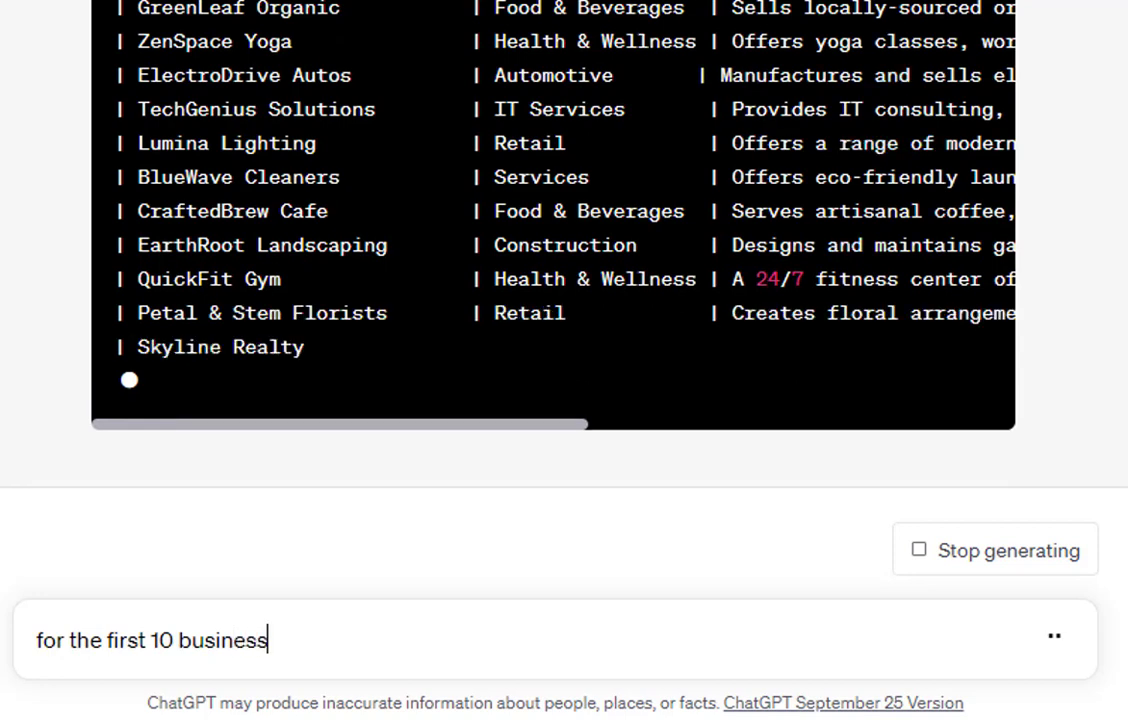
pyautogui.write('es in the ta')
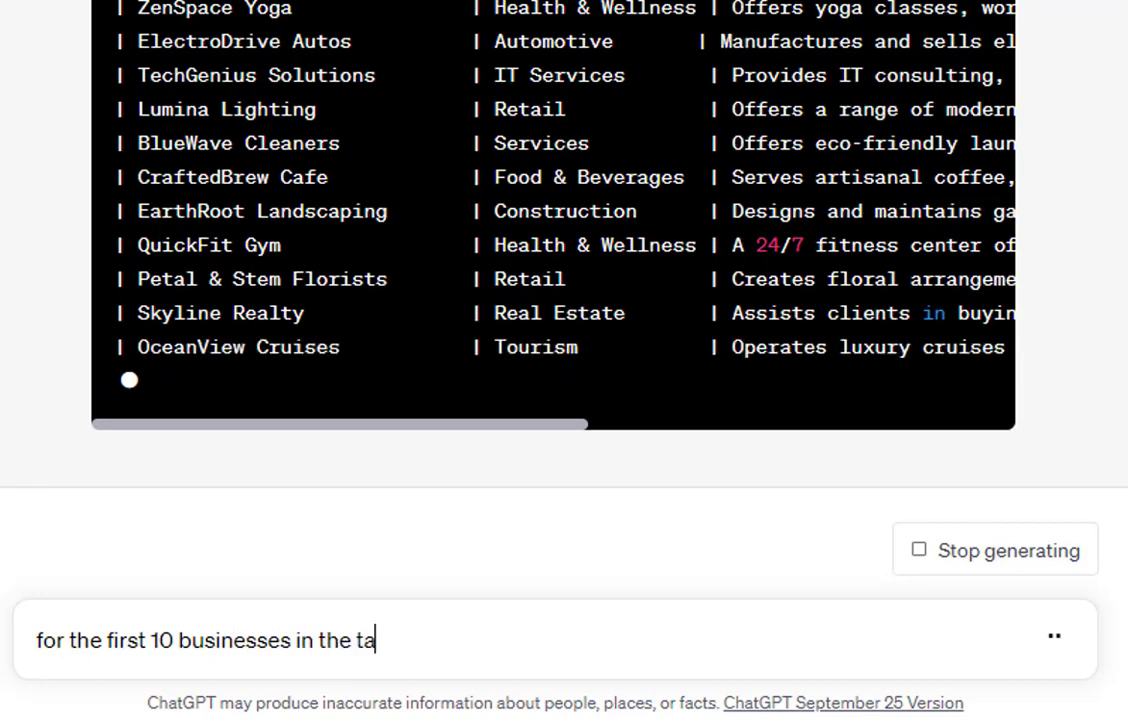
pyautogui.write('ble below, which contains')
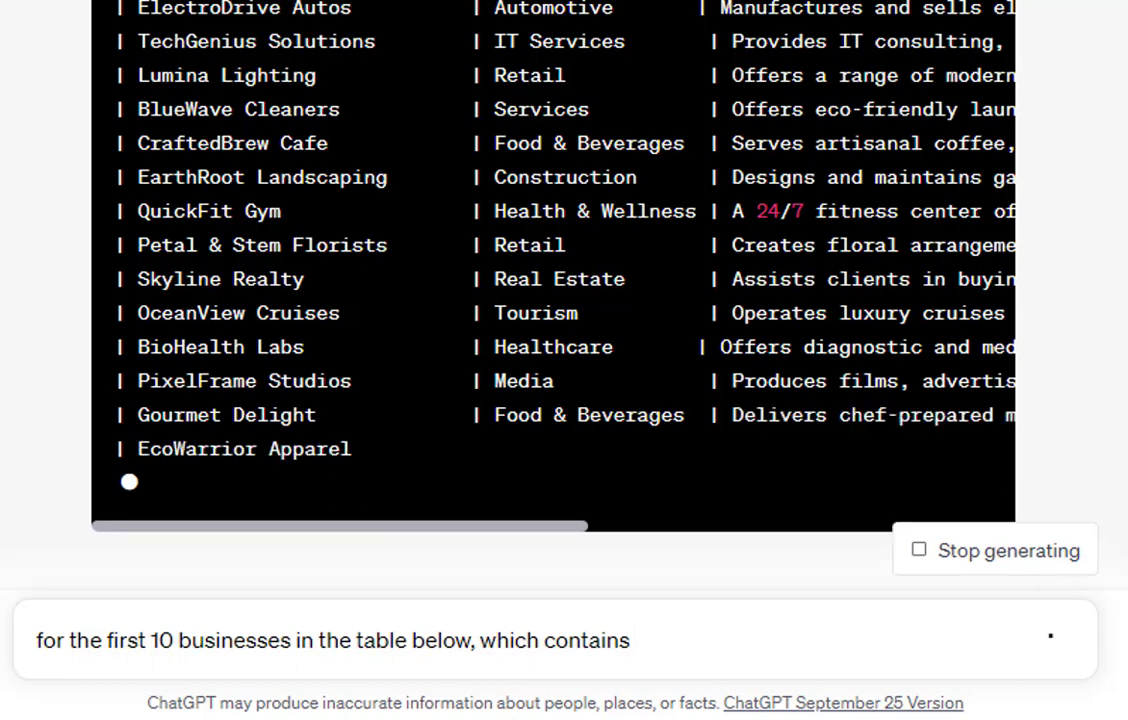
pyautogui.write(' business anme,')
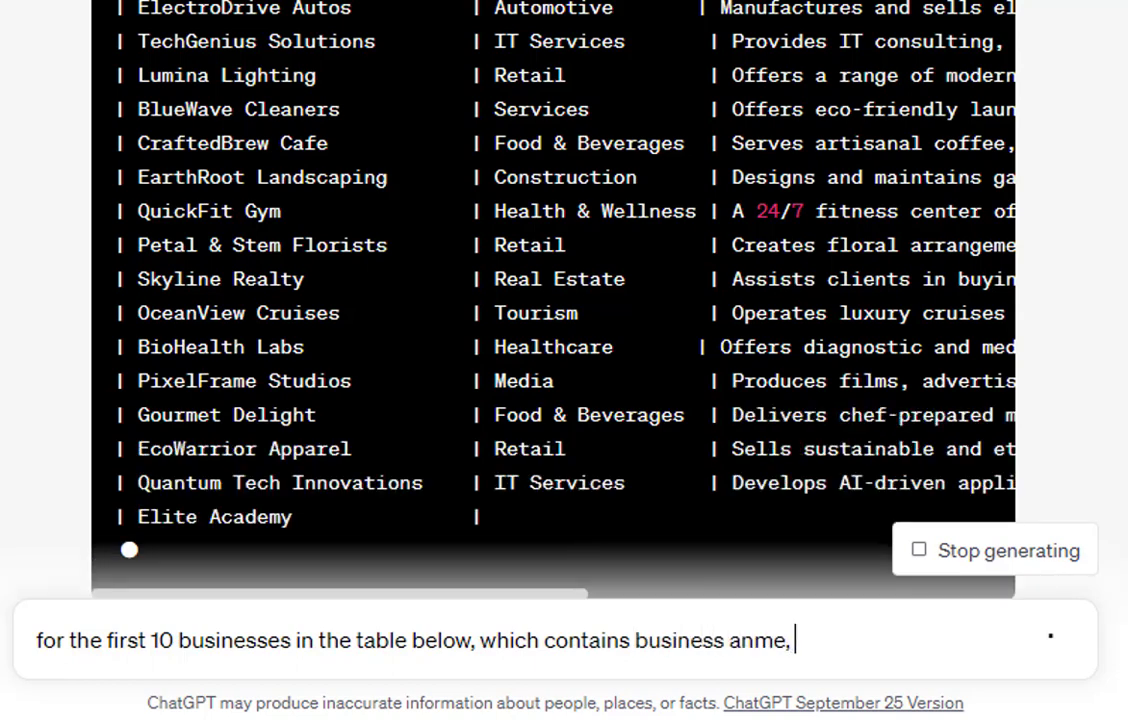
pyautogui.press('BackSpace')
pyautogui.press('BackSpace')
pyautogui.press('BackSpace')
pyautogui.press('BackSpace')
pyautogui.press('BackSpace')
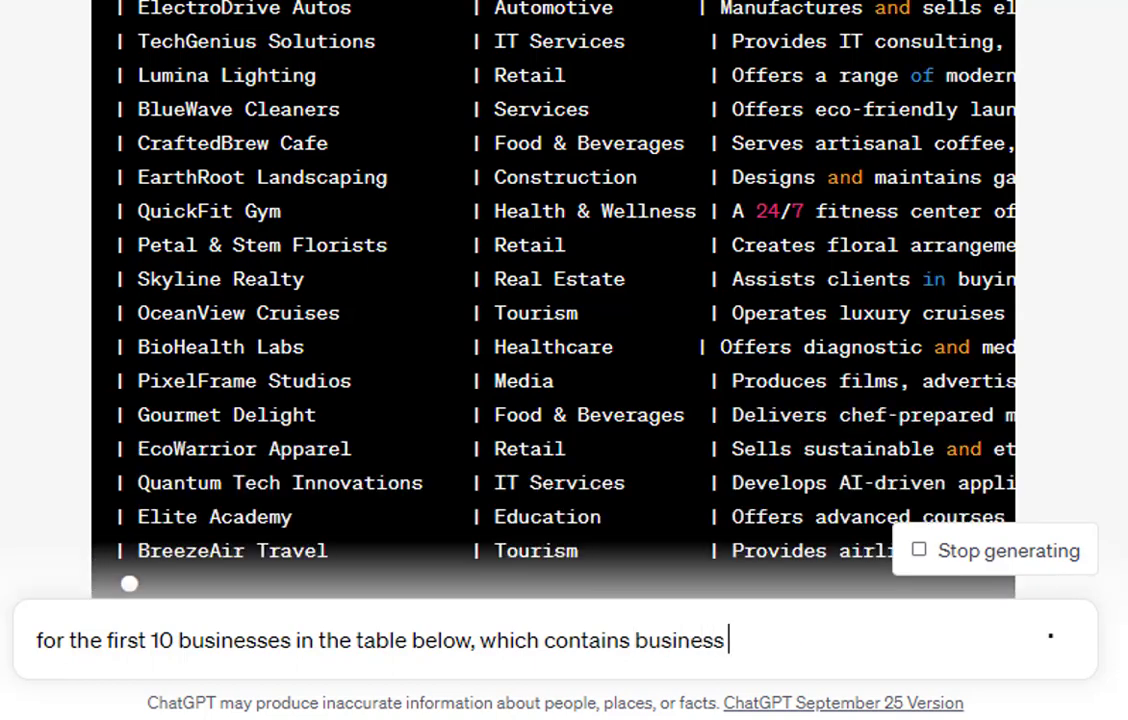
pyautogui.write('name, industry')
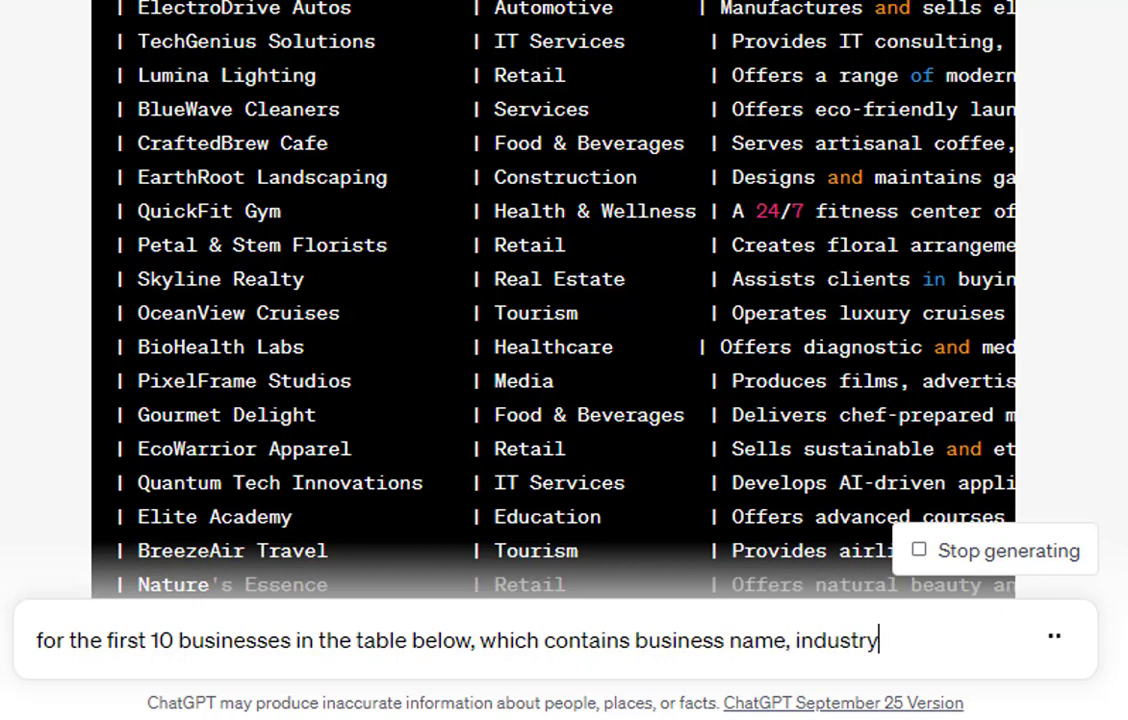
pyautogui.write(', and description, pelas')
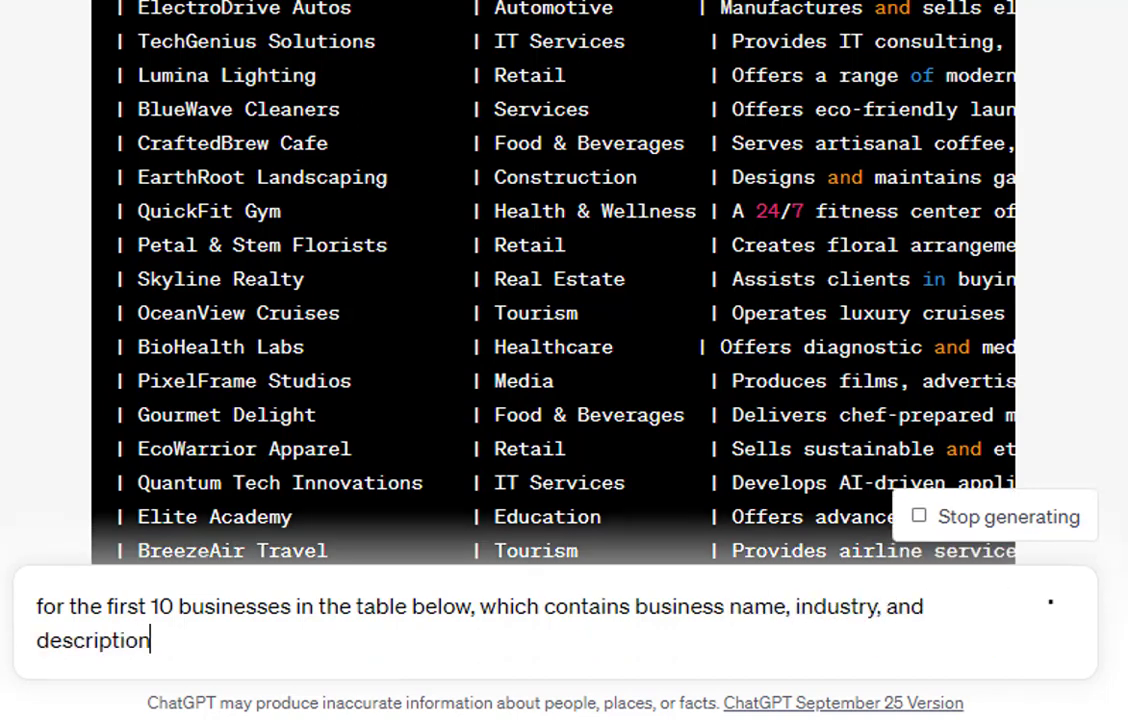
# Continue the drafted message after "description" with ", please create"
pyautogui.press('BackSpace')
pyautogui.press('BackSpace')
pyautogui.press('BackSpace')
pyautogui.press('BackSpace')
pyautogui.write('lease crae')
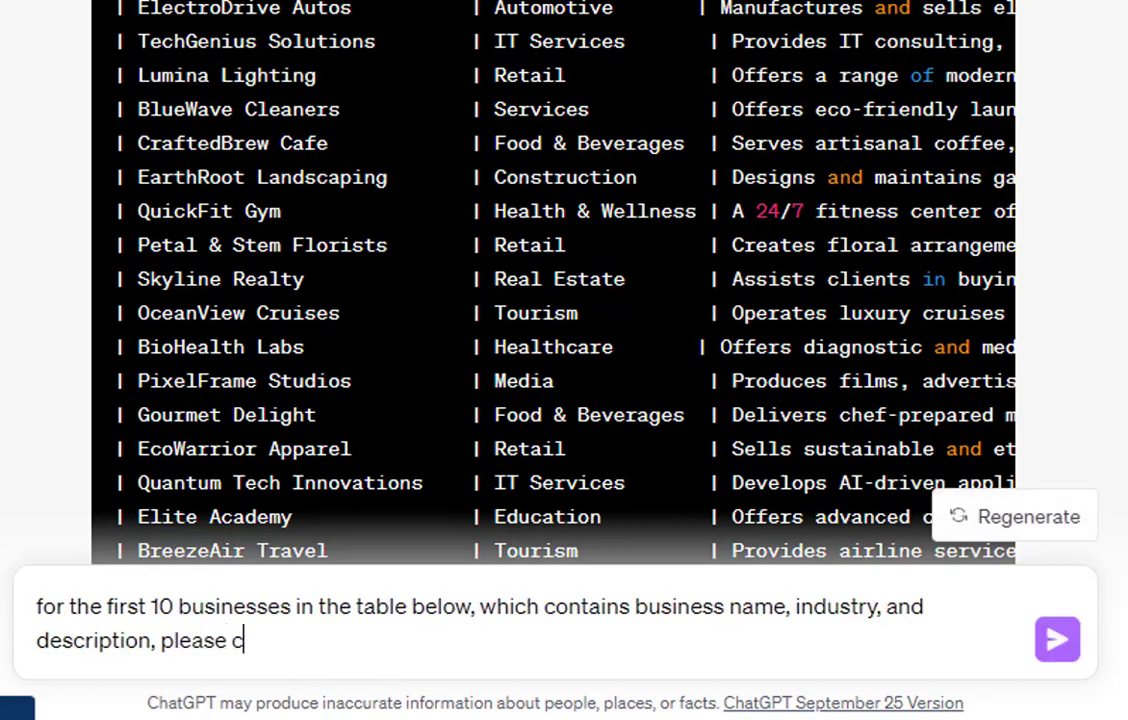
pyautogui.press('BackSpace')
pyautogui.press('BackSpace')
pyautogui.write('eta a')
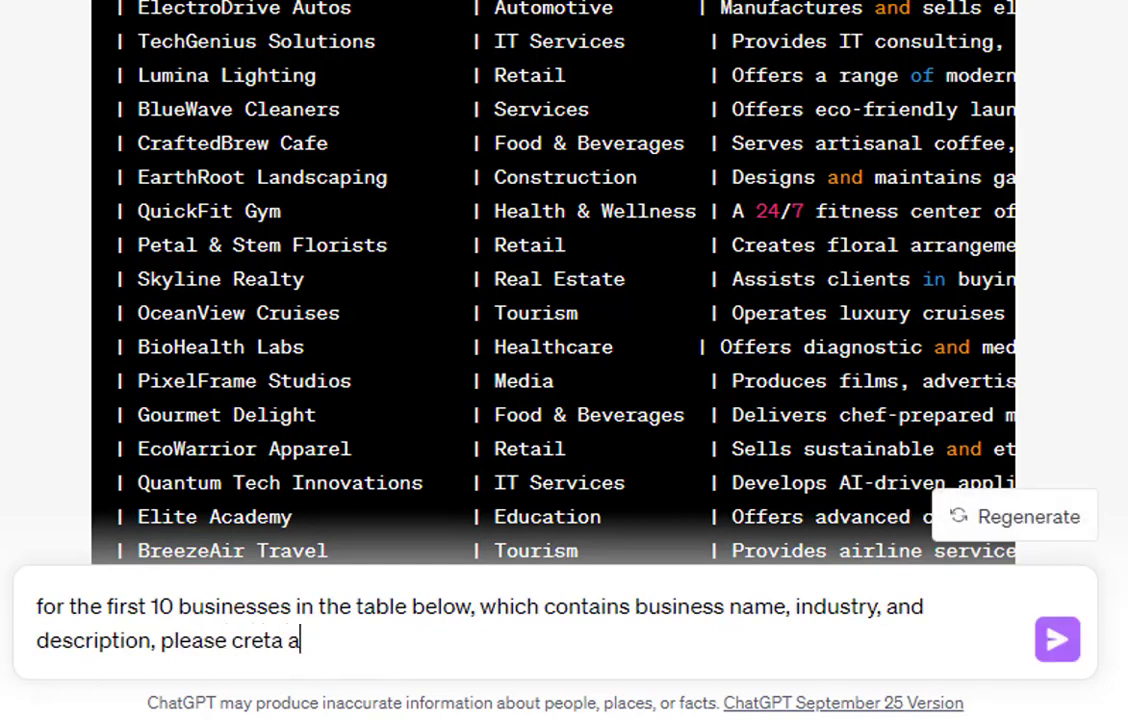
pyautogui.press('BackSpace')
pyautogui.press('BackSpace')
pyautogui.write('the')
pyautogui.press('BackSpace')
pyautogui.press('BackSpace')
pyautogui.press('BackSpace')
pyautogui.press('BackSpace')
pyautogui.write('ate a rou')
pyautogui.write('logo with a transp')
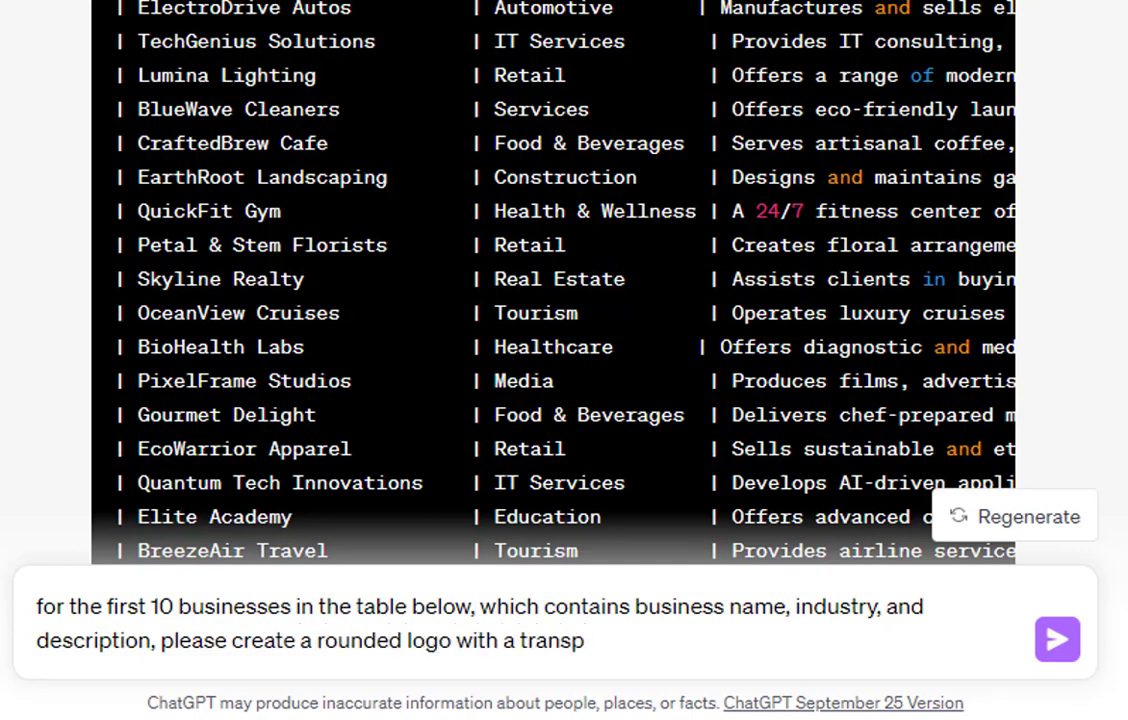
pyautogui.write('arent bac')
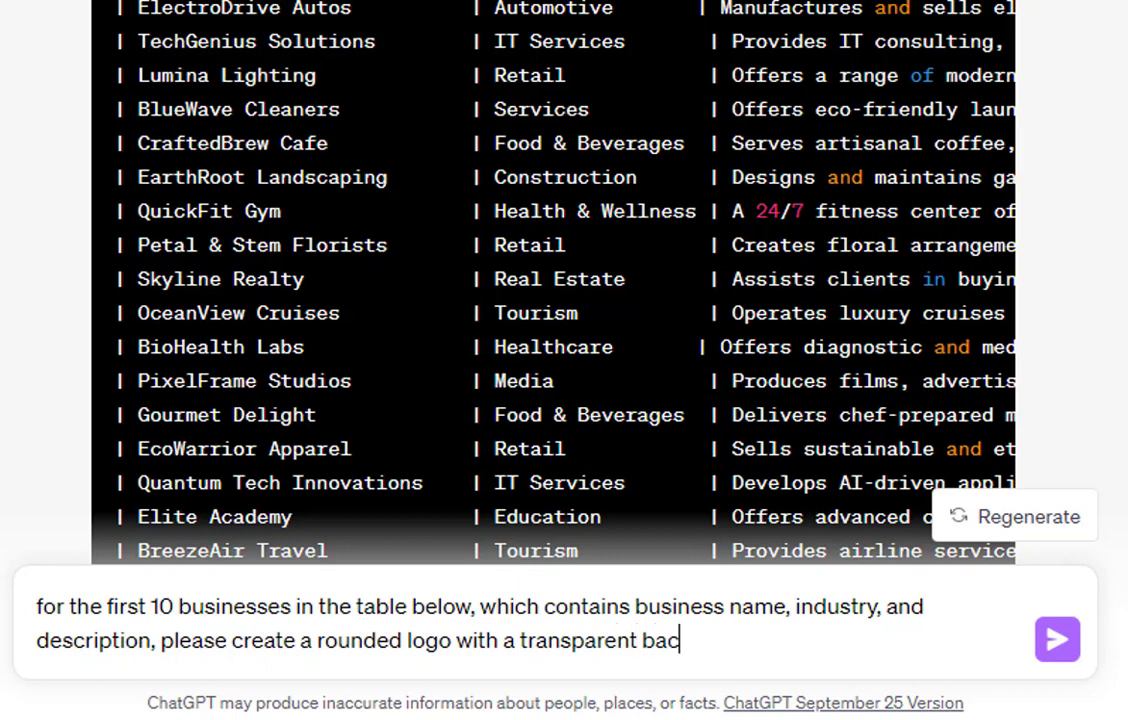
pyautogui.press('BackSpace')
pyautogui.press('BackSpace')
pyautogui.press('BackSpace')
pyautogui.press('BackSpace')
pyautogui.press('BackSpace')
pyautogui.press('BackSpace')
pyautogui.press('BackSpace')
pyautogui.press('BackSpace')
pyautogui.press('BackSpace')
pyautogui.press('BackSpace')
pyautogui.press('BackSpace')
pyautogui.press('BackSpace')
pyautogui.press('BackSpace')
pyautogui.press('BackSpace')
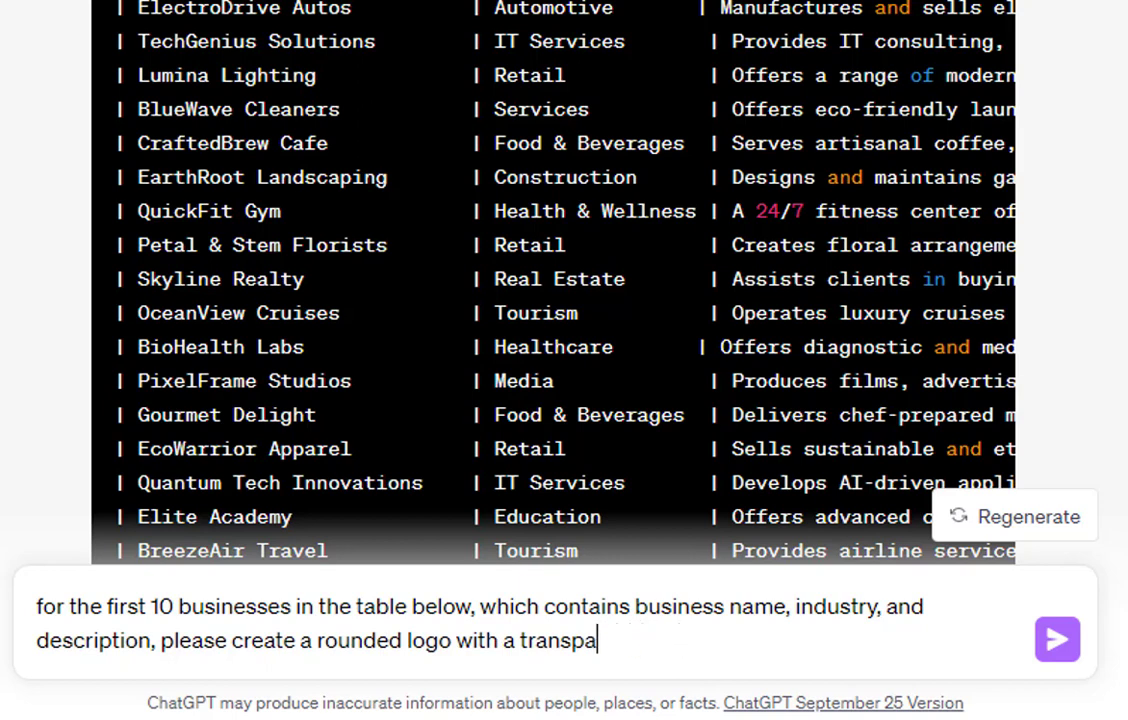
pyautogui.press('BackSpace')
pyautogui.press('BackSpace')
pyautogui.press('BackSpace')
pyautogui.press('BackSpace')
pyautogui.press('BackSpace')
pyautogui.press('BackSpace')
pyautogui.press('BackSpace')
pyautogui.press('BackSpace')
pyautogui.press('BackSpace')
pyautogui.press('BackSpace')
pyautogui.press('BackSpace')
pyautogui.press('BackSpace')
pyautogui.press('BackSpace')
pyautogui.press('BackSpace')
pyautogui.press('BackSpace')
pyautogui.press('BackSpace')
pyautogui.press('BackSpace')
pyautogui.press('BackSpace')
pyautogui.press('BackSpace')
pyautogui.press('BackSpace')
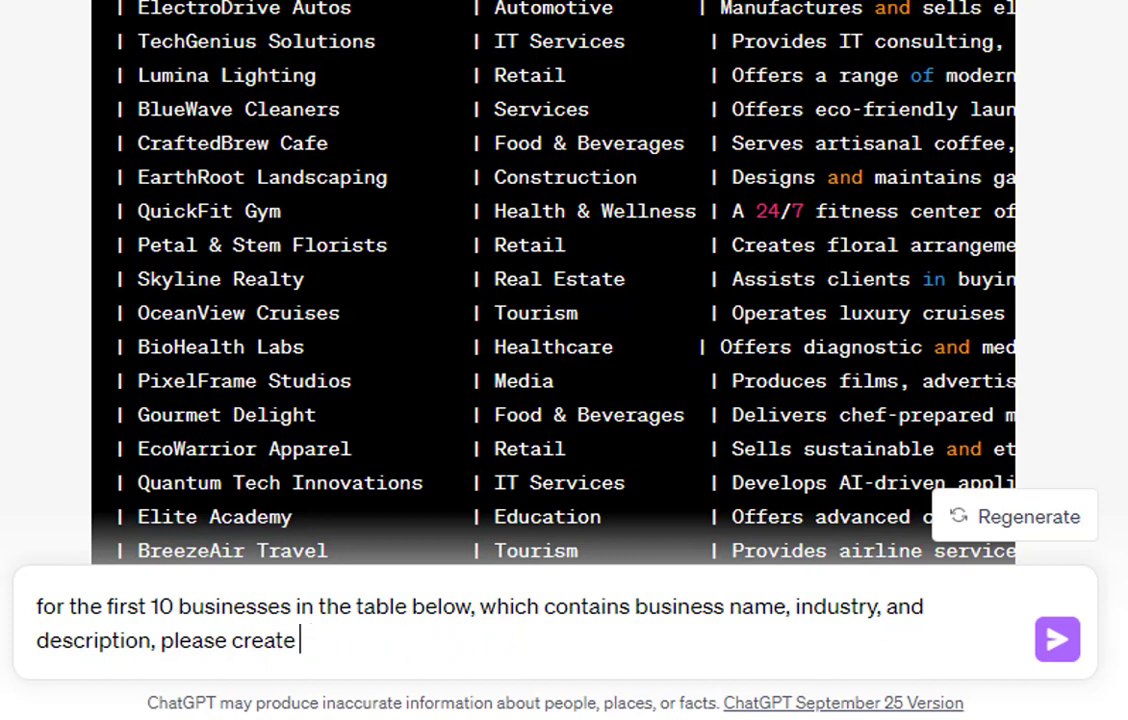
# Complete the drafted message so that it ends with "description, please create a logo for each."
pyautogui.press('BackSpace')
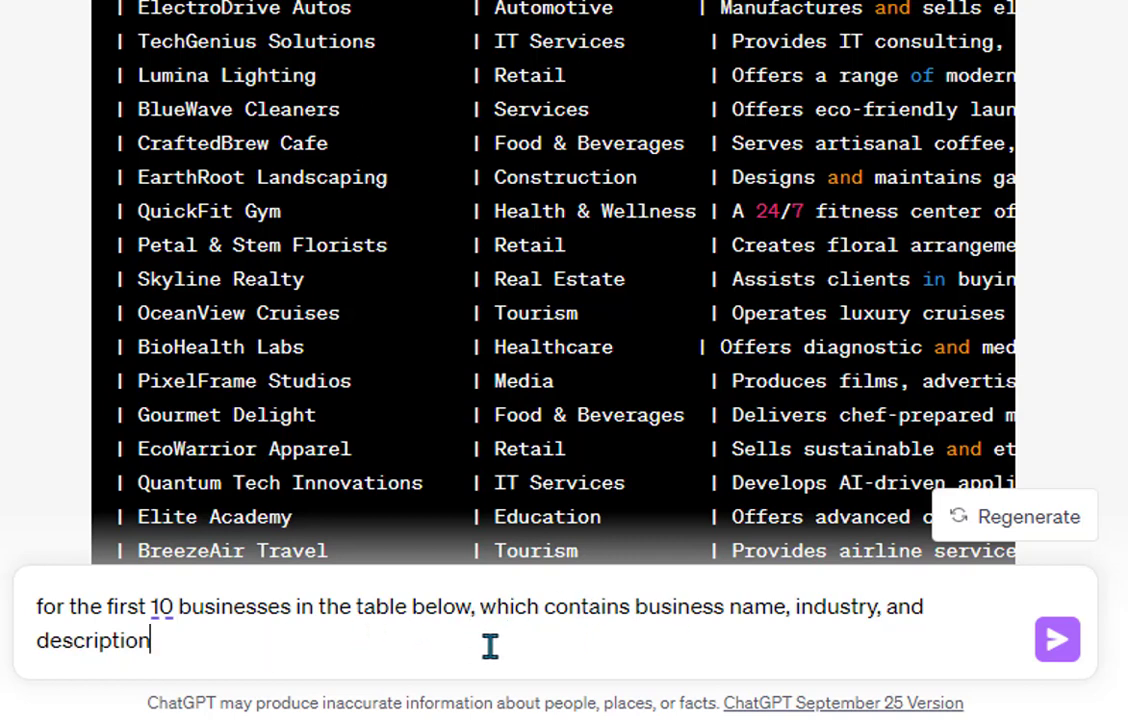
pyautogui.write(', please crete')
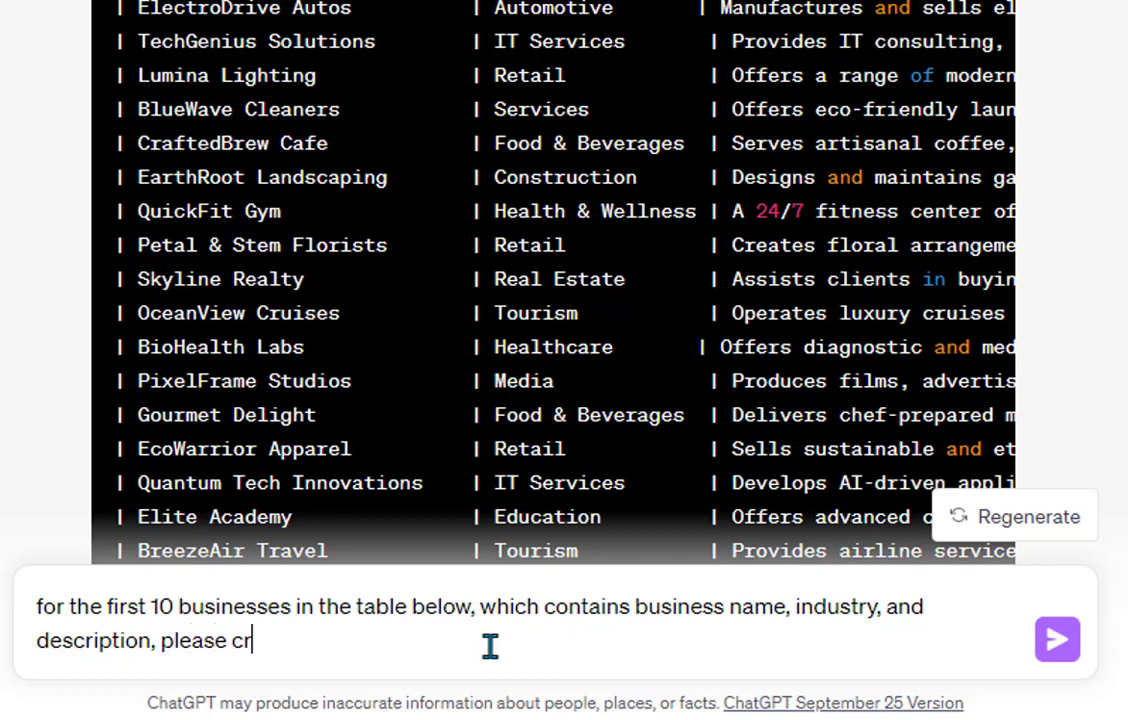
pyautogui.press('BackSpace')
pyautogui.press('BackSpace')
pyautogui.press('BackSpace')
pyautogui.write('ate a logo ac')
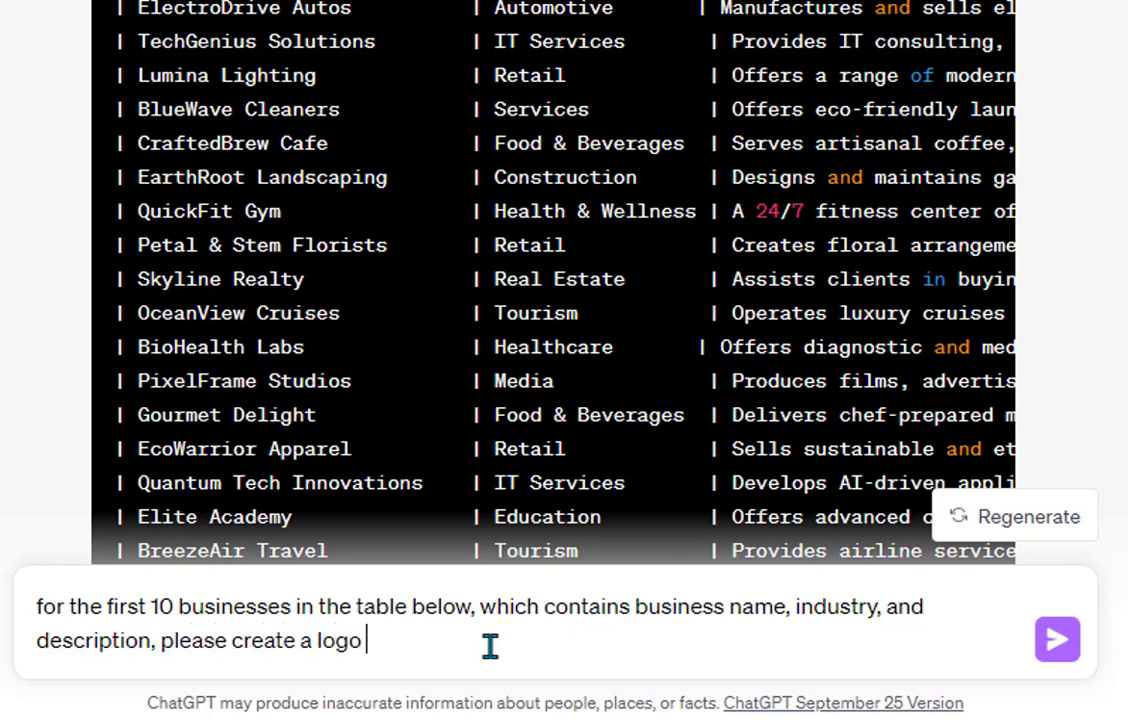
pyautogui.press('BackSpace')
pyautogui.press('BackSpace')
pyautogui.write('for each.')
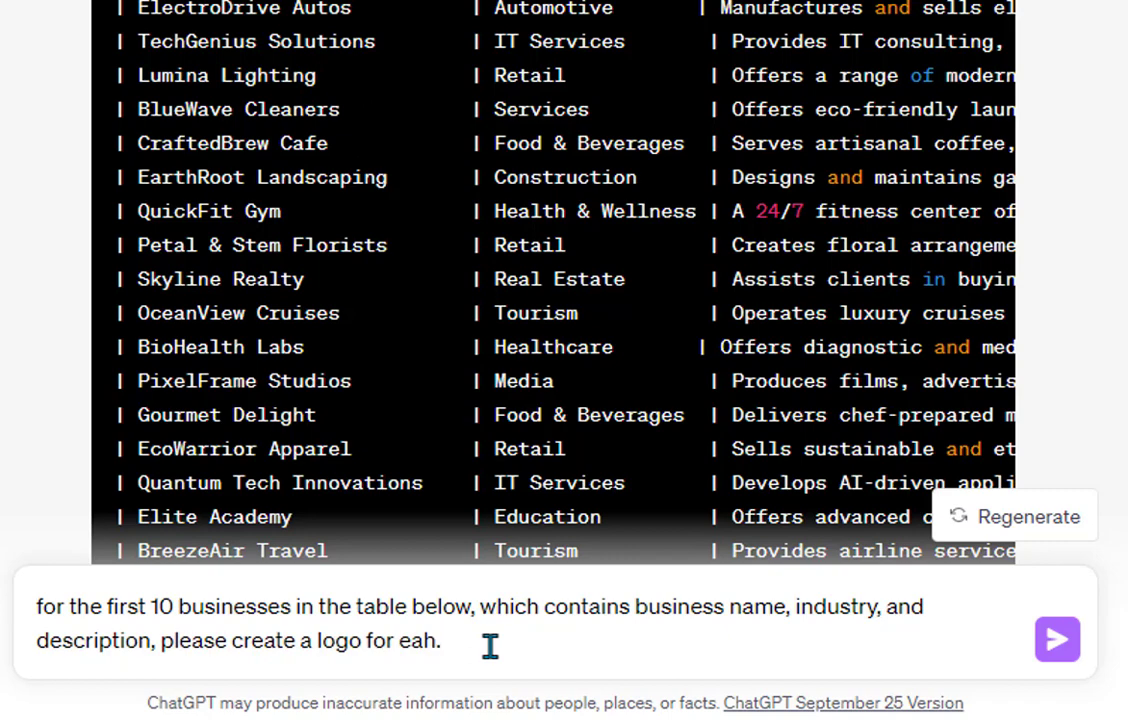
pyautogui.press('BackSpace')
pyautogui.press('BackSpace')
pyautogui.write('ch.')
# Add a blank line below the request, paste the copied business table there and send the message
pyautogui.scroll(-5, 365, 194)
pyautogui.scroll(10, 365, 195)
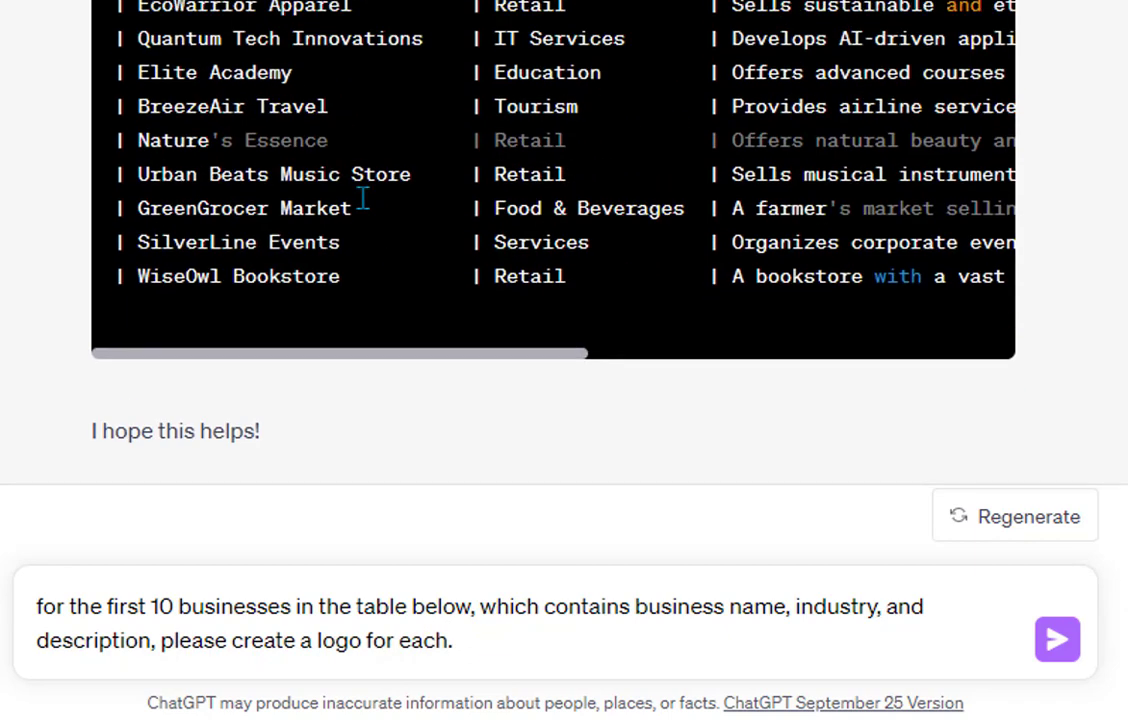
pyautogui.scroll(-5, 889, 152)
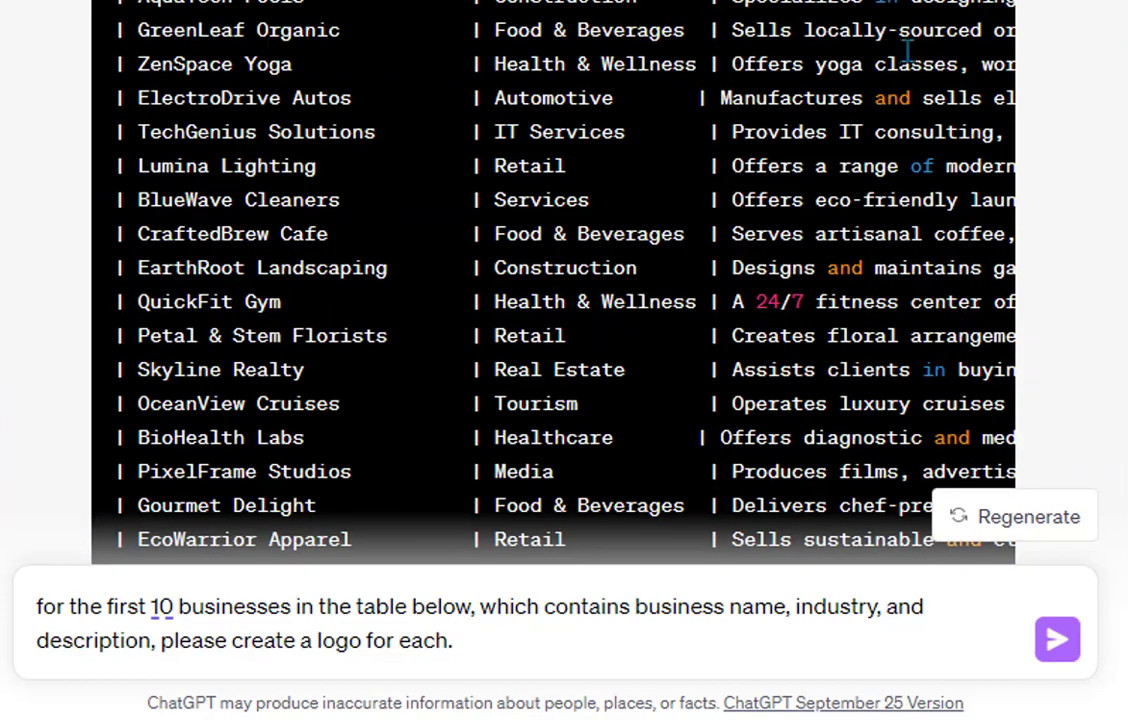
pyautogui.scroll(-5, 583, 112)
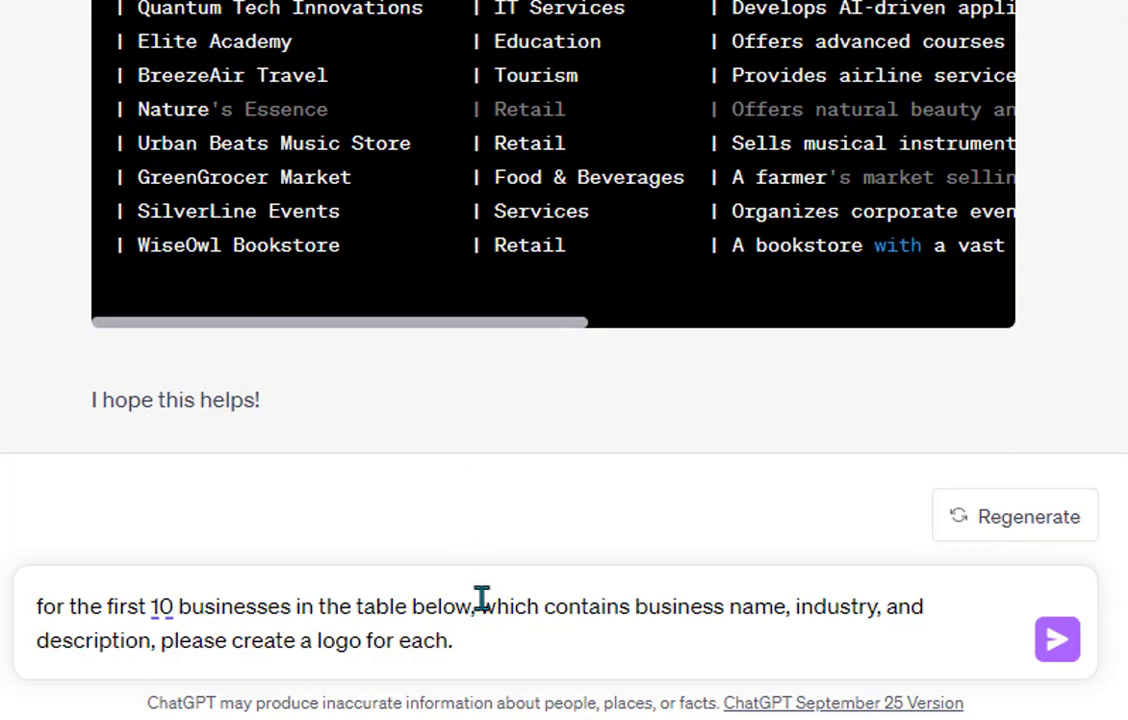
pyautogui.hotkey('shift', 'Return')
pyautogui.hotkey('shift', 'Return')
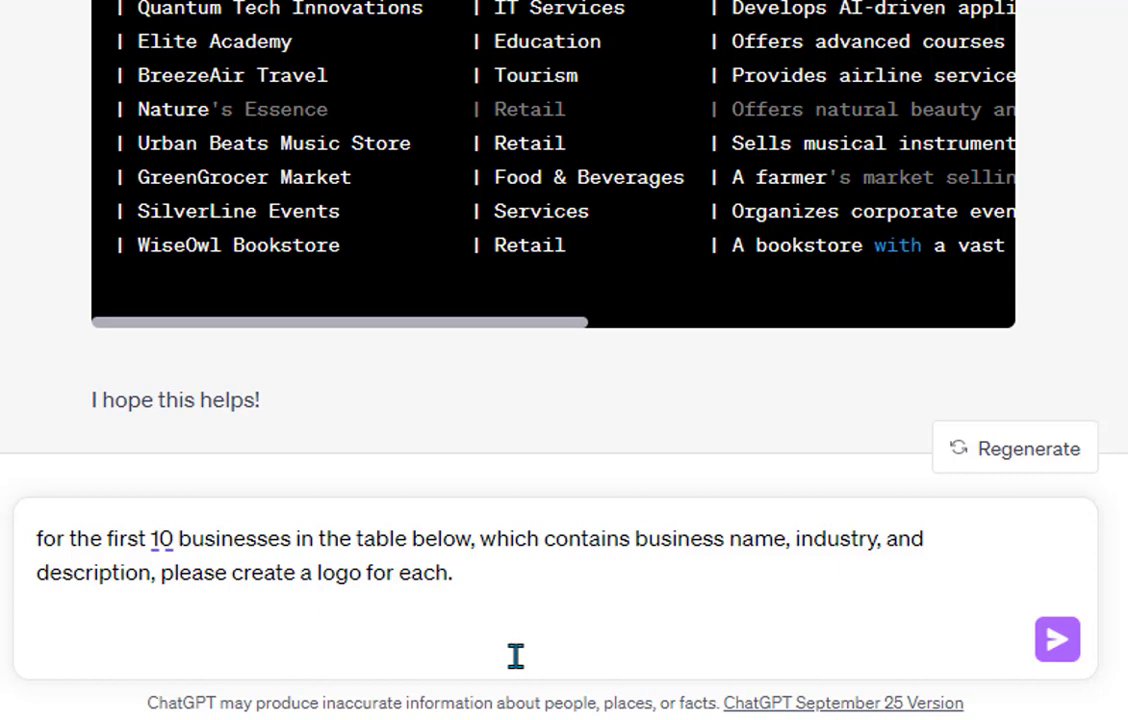
pyautogui.hotkey('ctrl', 'v')
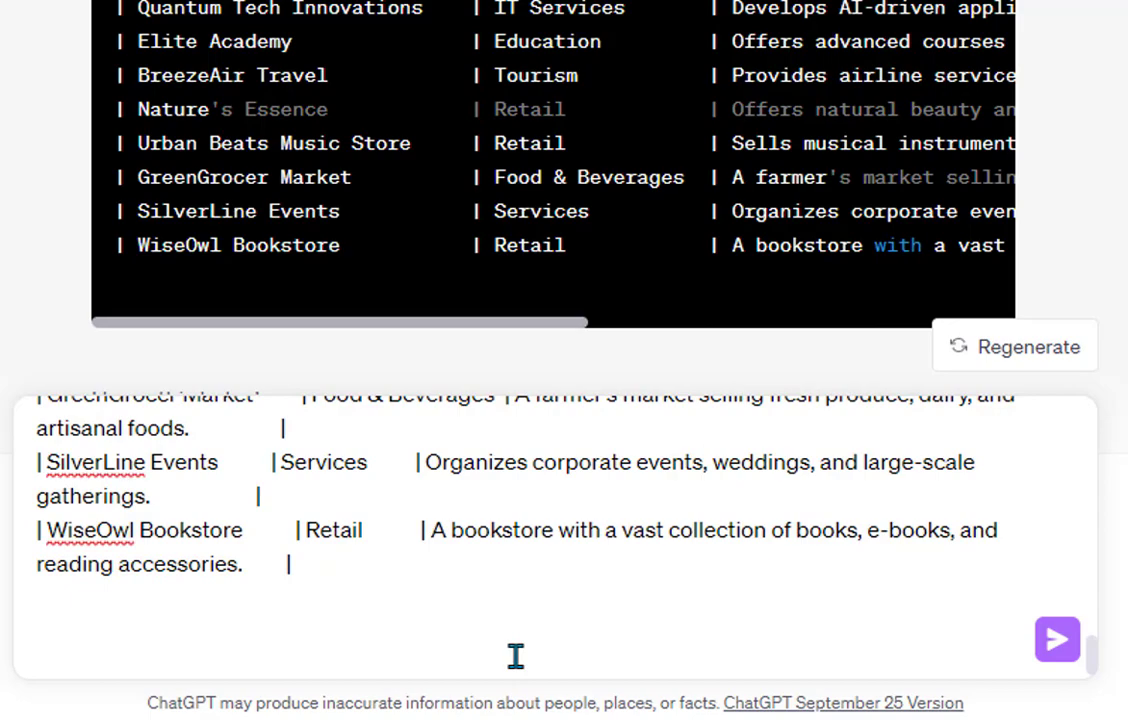
pyautogui.press('Return')
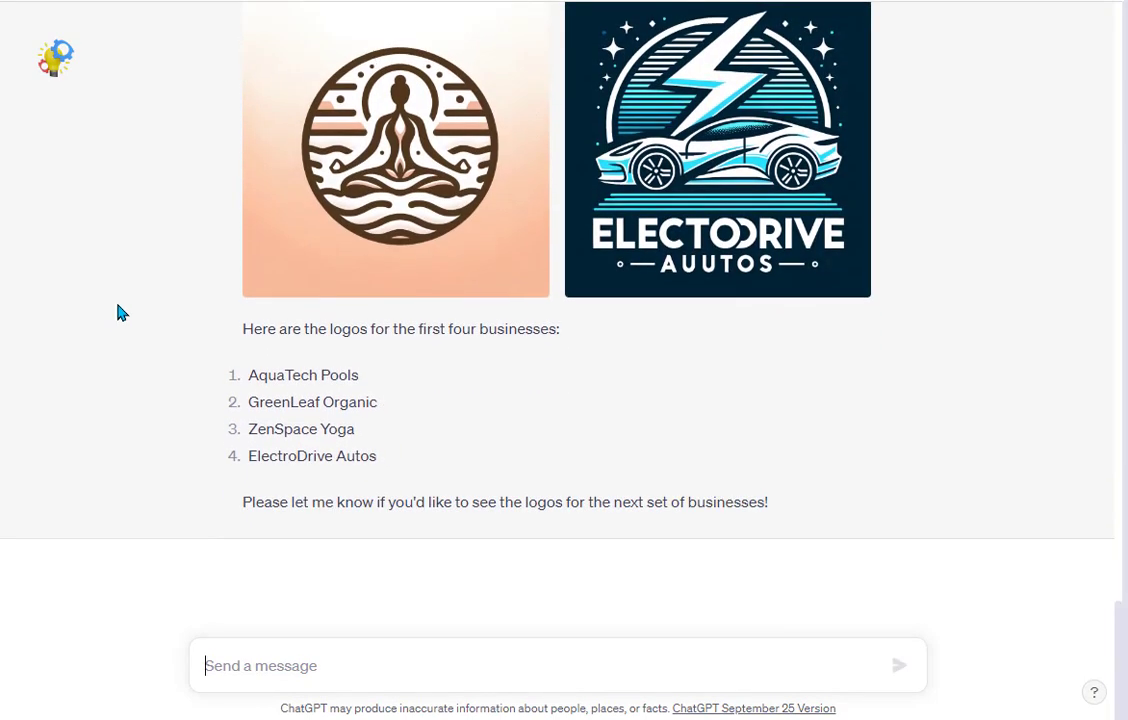
# Examine the four generated logos and compare them with the businesses listed in the table
pyautogui.scroll(3, 118, 326)
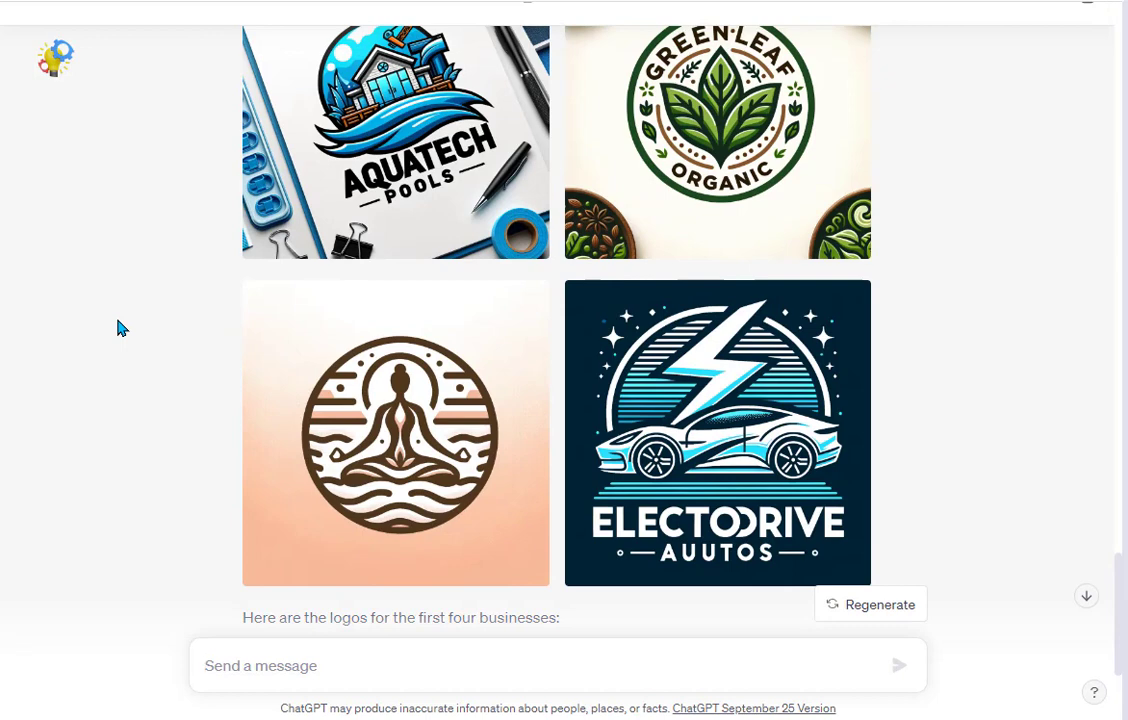
pyautogui.scroll(1, 118, 328)
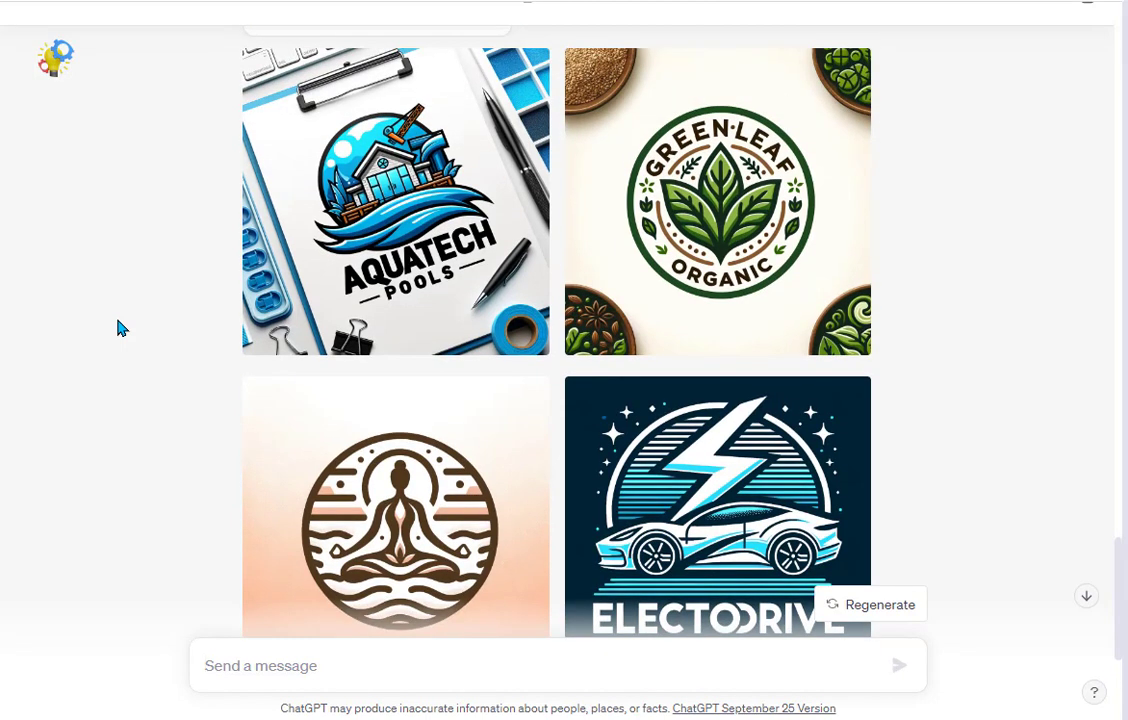
pyautogui.scroll(1, 118, 328)
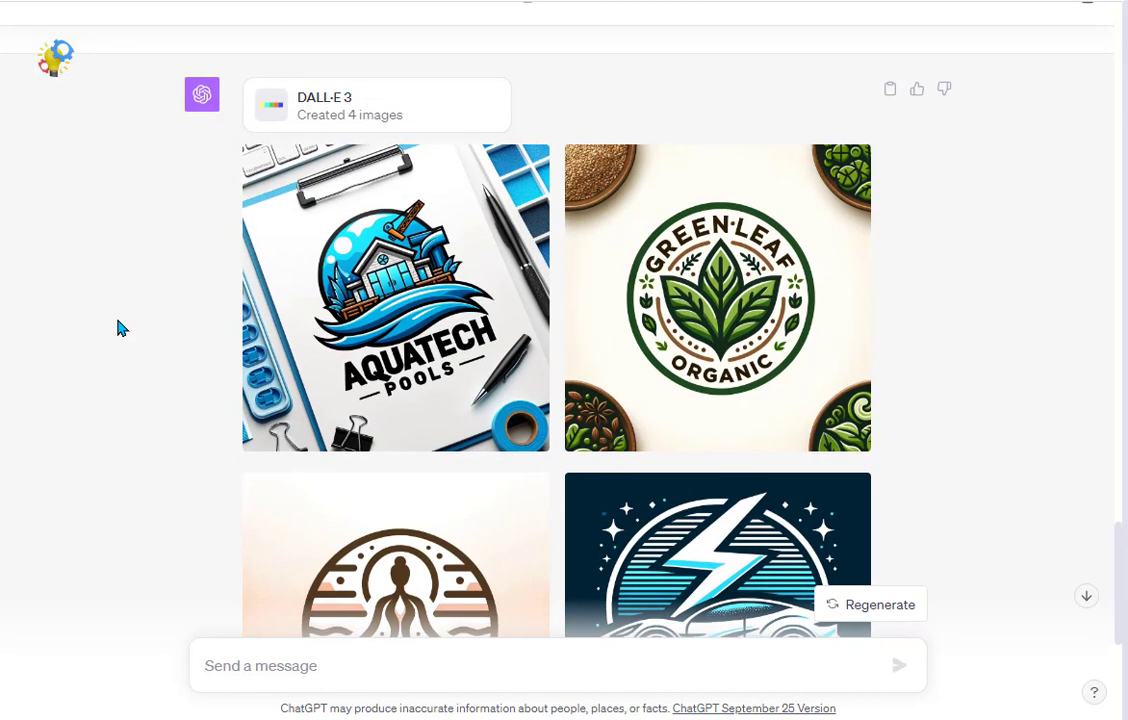
pyautogui.scroll(-2, 154, 381)
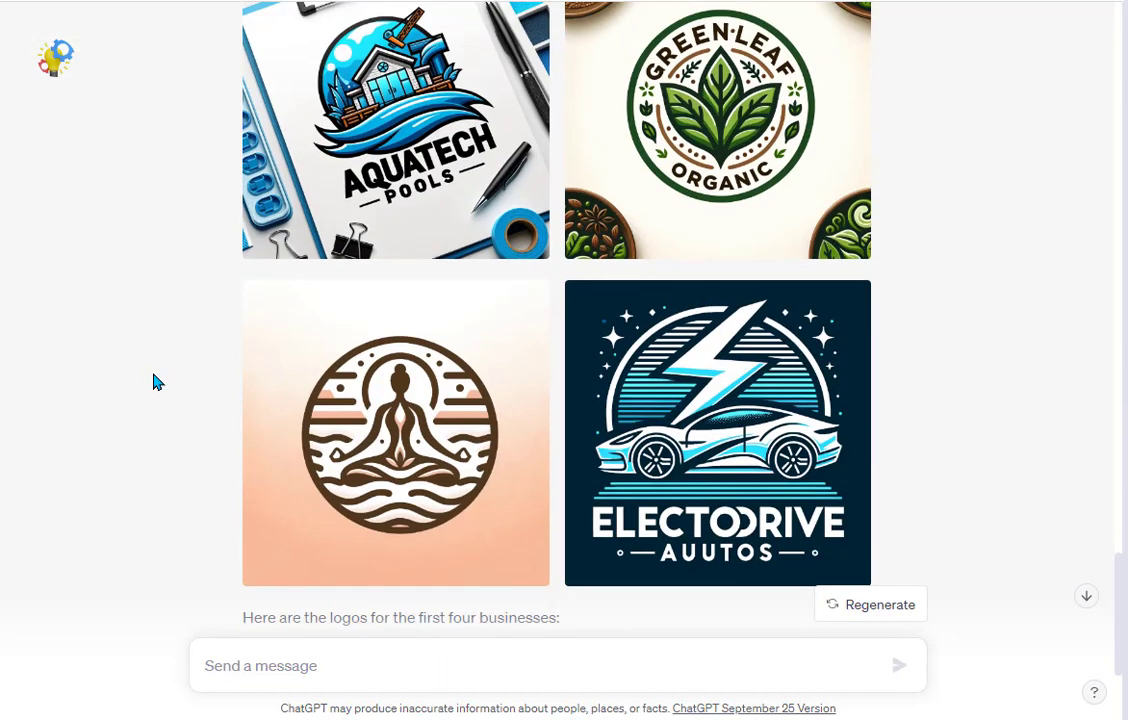
pyautogui.scroll(20, 154, 381)
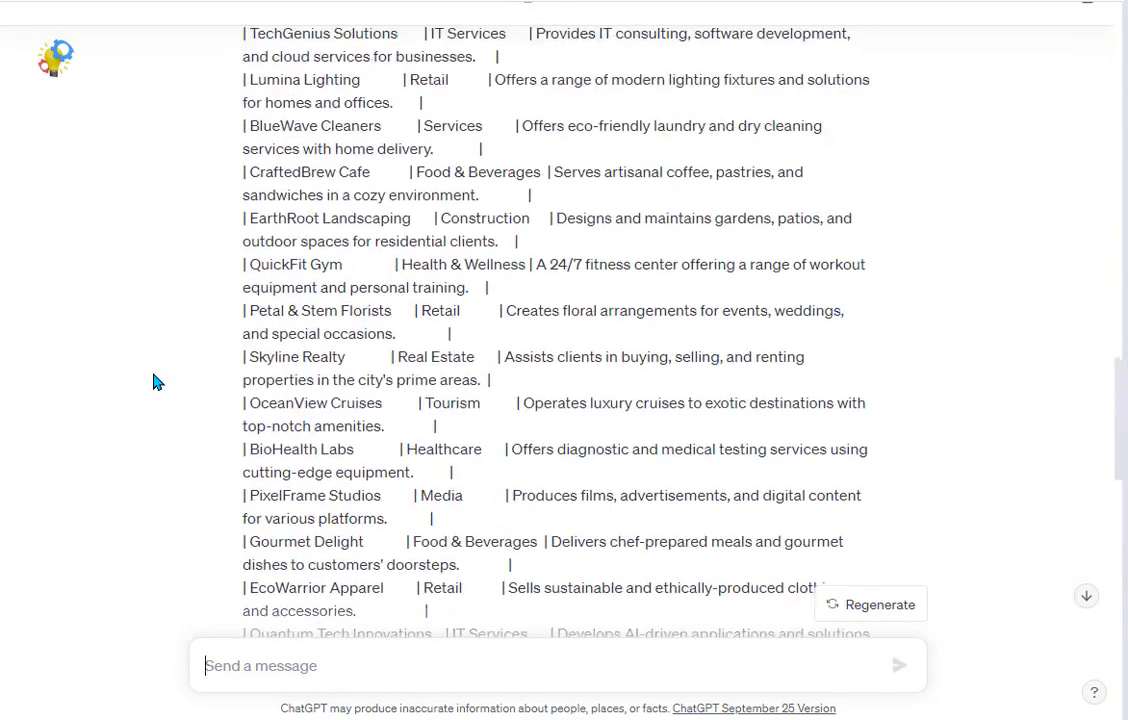
pyautogui.scroll(4, 154, 381)
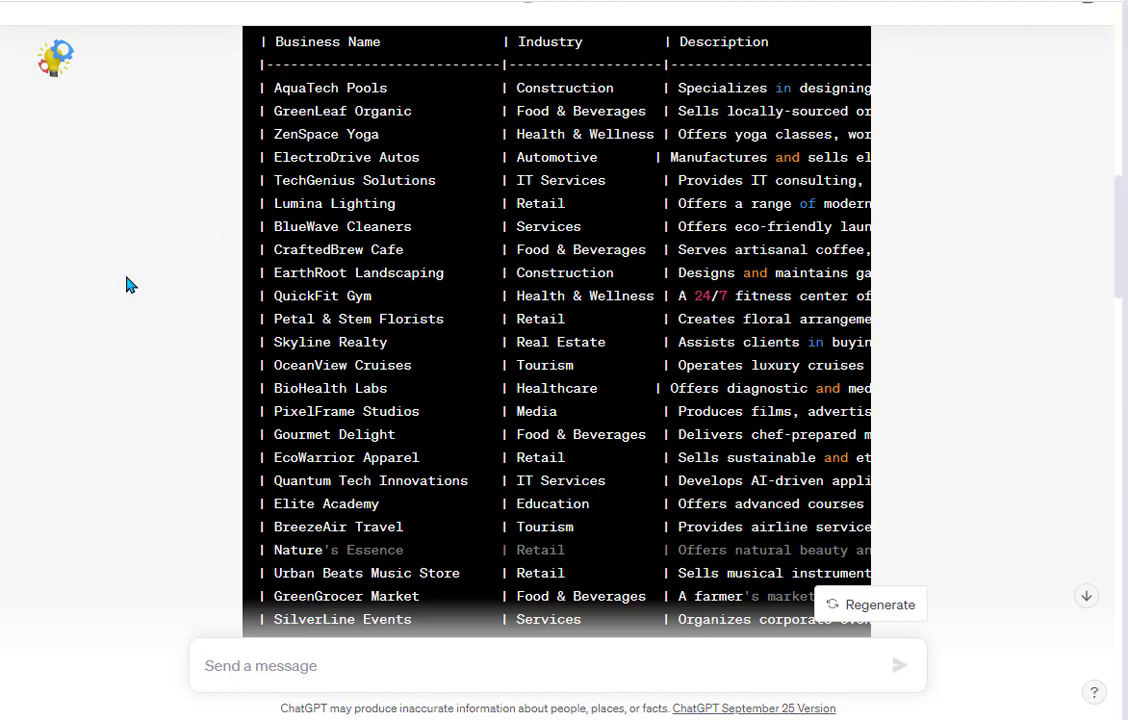
pyautogui.scroll(-15, 128, 285)
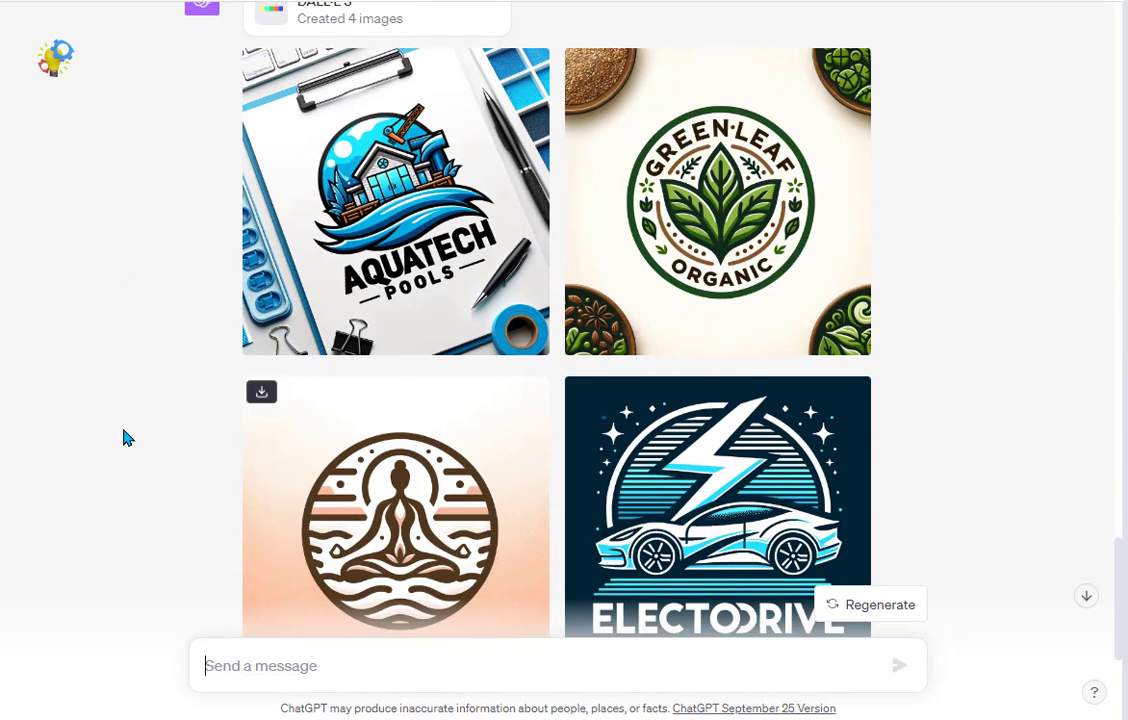
pyautogui.scroll(-3, 120, 437)
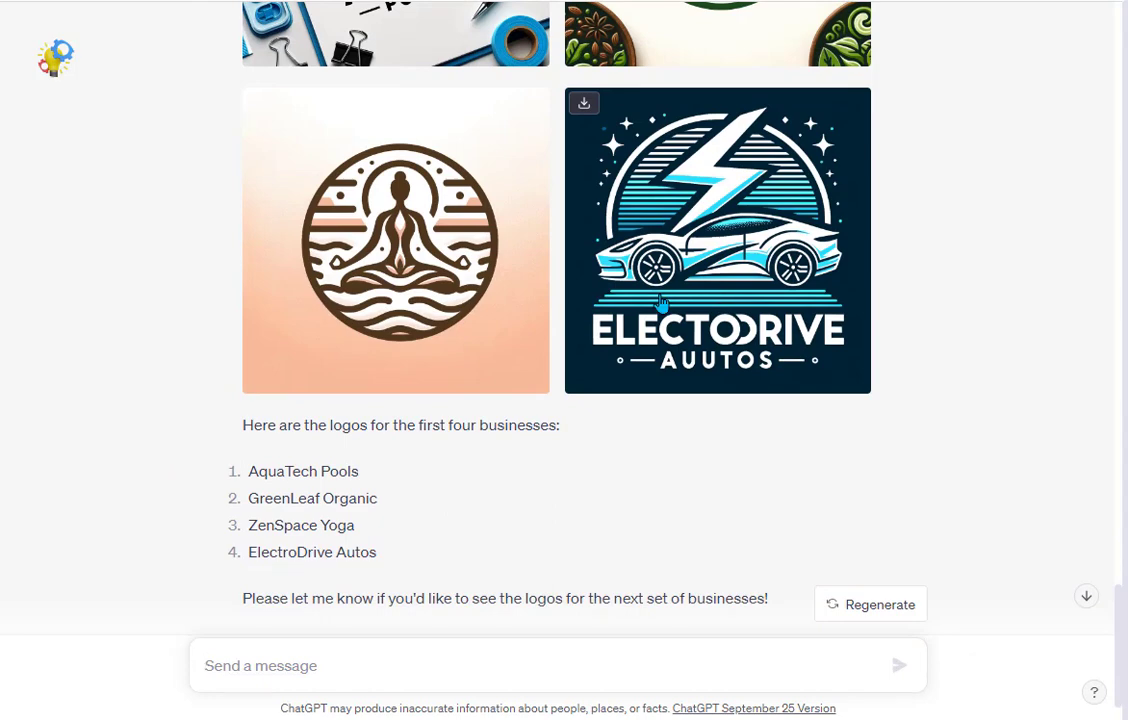
pyautogui.scroll(3, 166, 423)
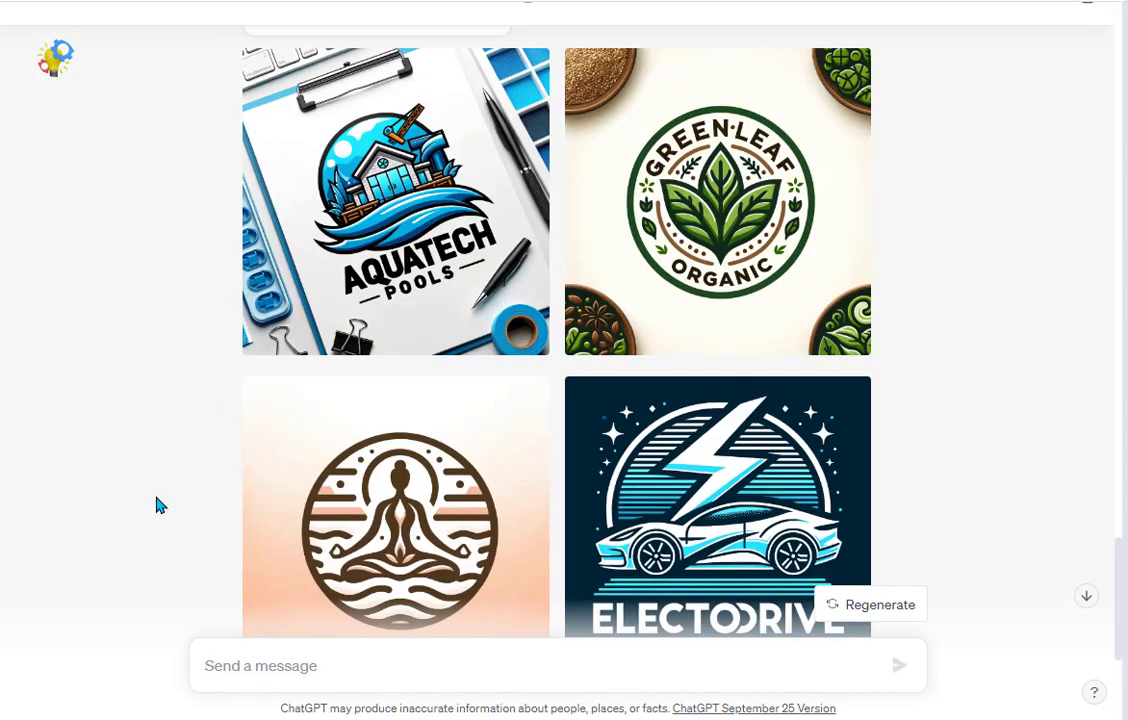
pyautogui.scroll(1, 157, 505)
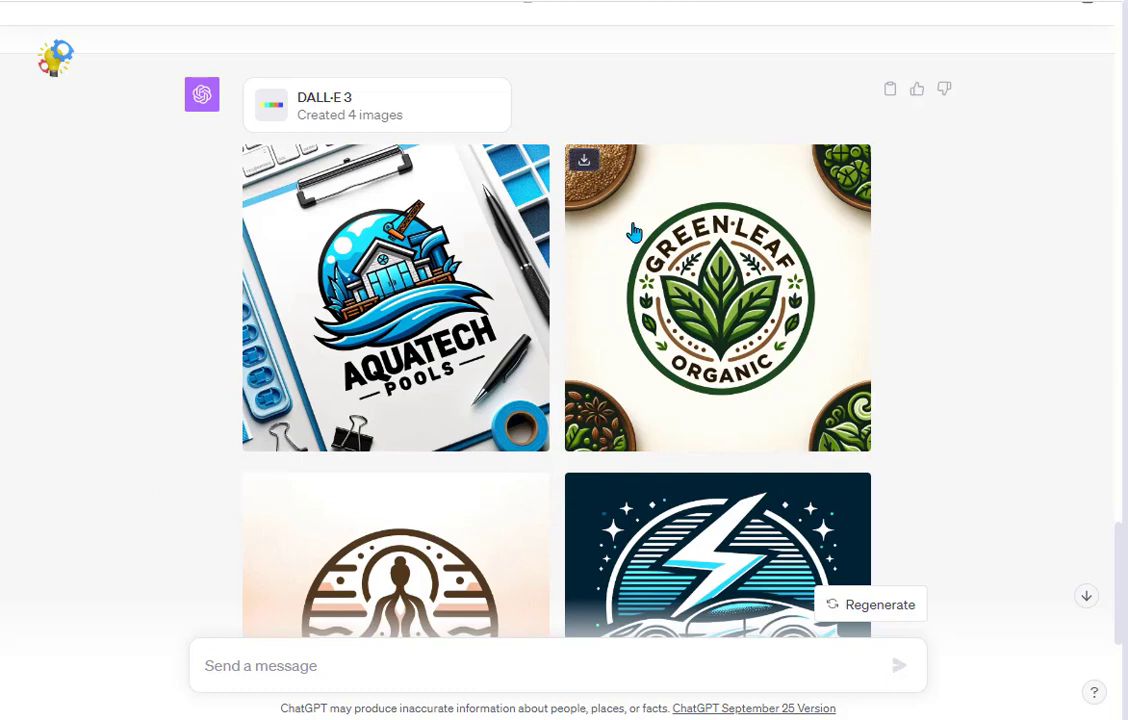
pyautogui.scroll(-1, 220, 495)
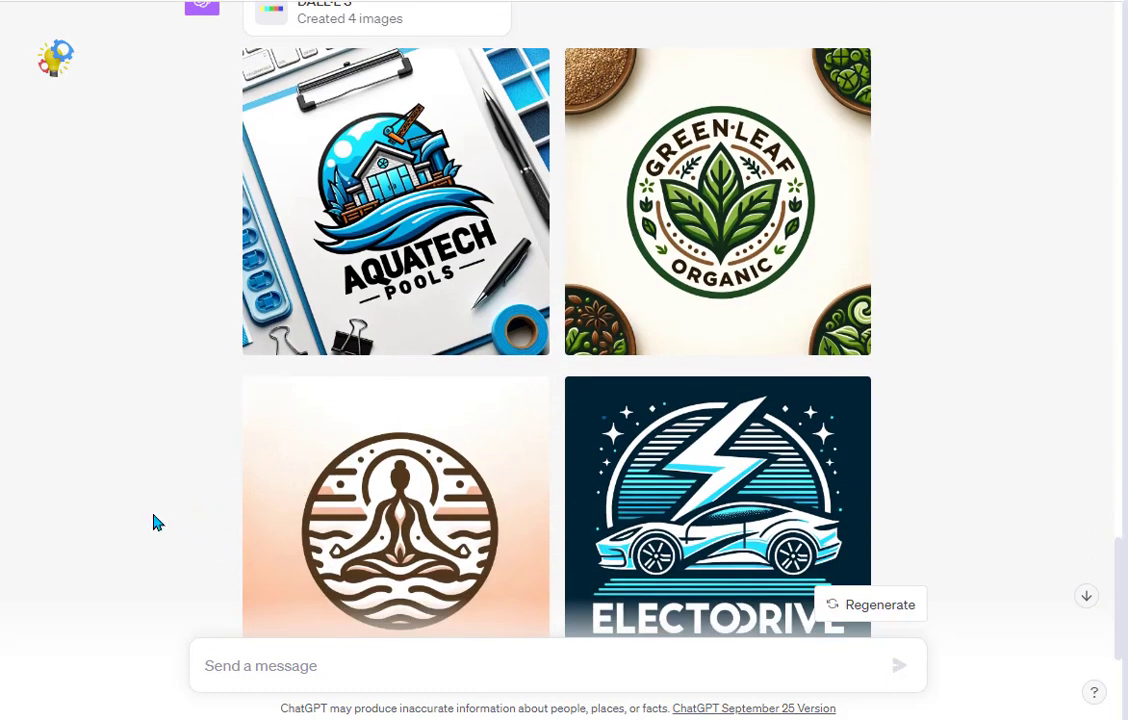
pyautogui.scroll(-1, 160, 510)
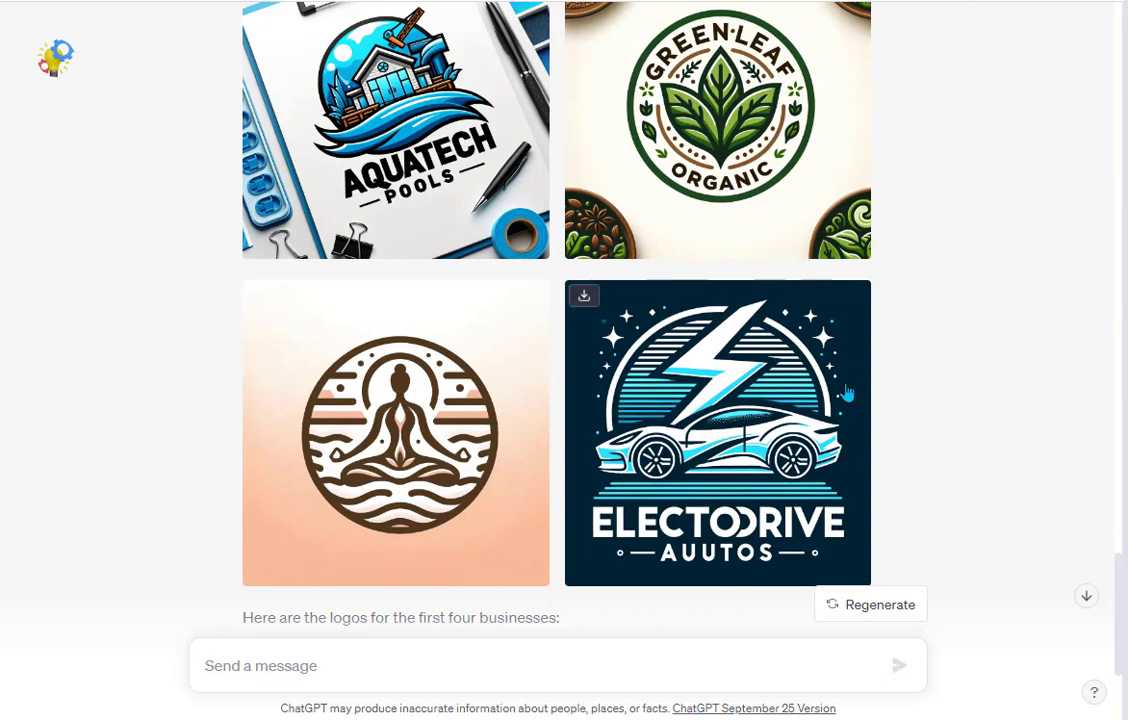
pyautogui.scroll(1, 603, 197)
pyautogui.scroll(1, 603, 197)
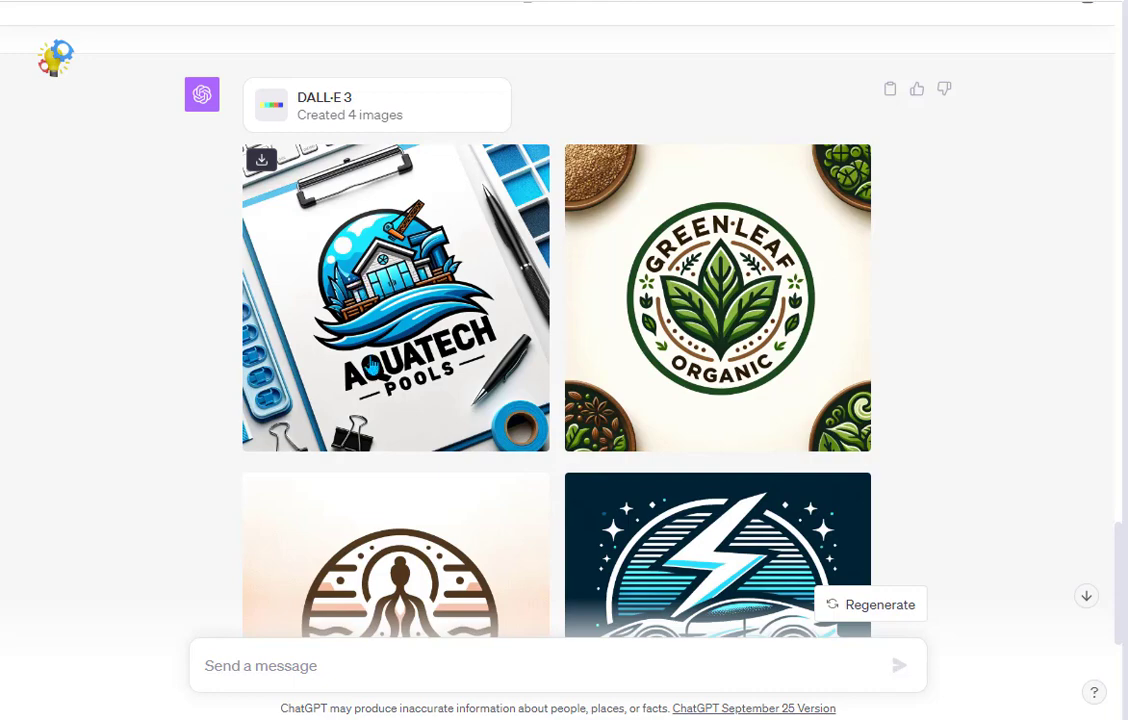
# Start drafting a follow-up message below the generated logos: "for the next four logos,"
pyautogui.scroll(-5, 328, 320)
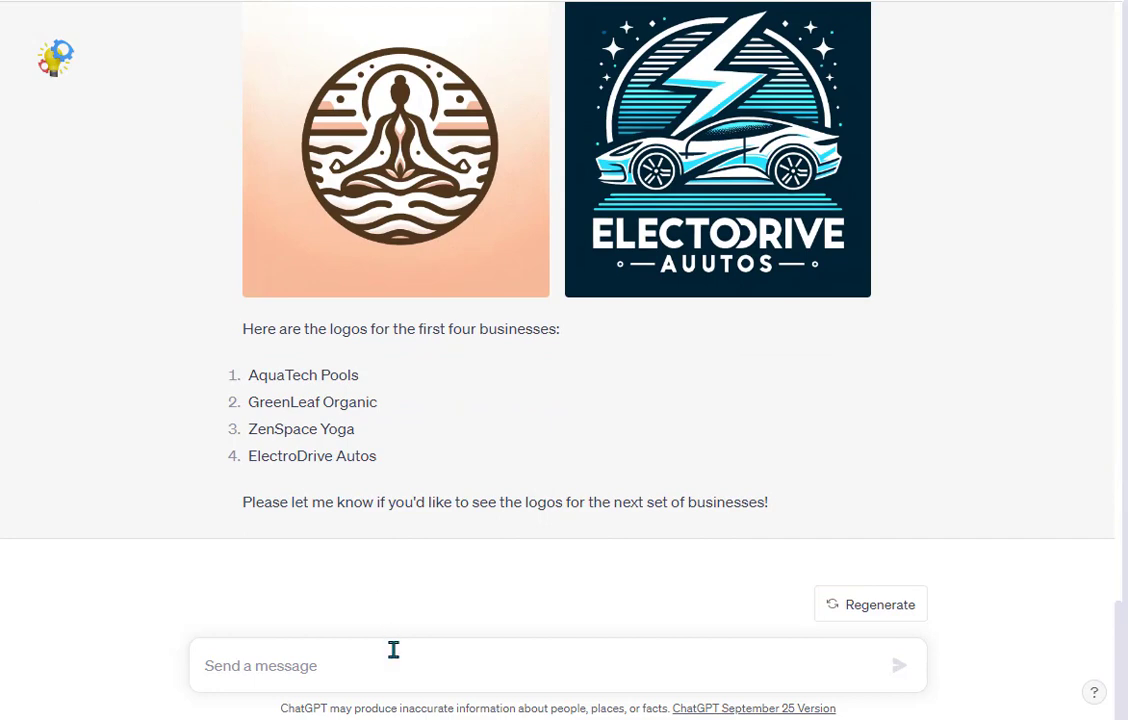
pyautogui.click(393, 650)
pyautogui.write('g')
pyautogui.press('BackSpace')
pyautogui.write('for the n')
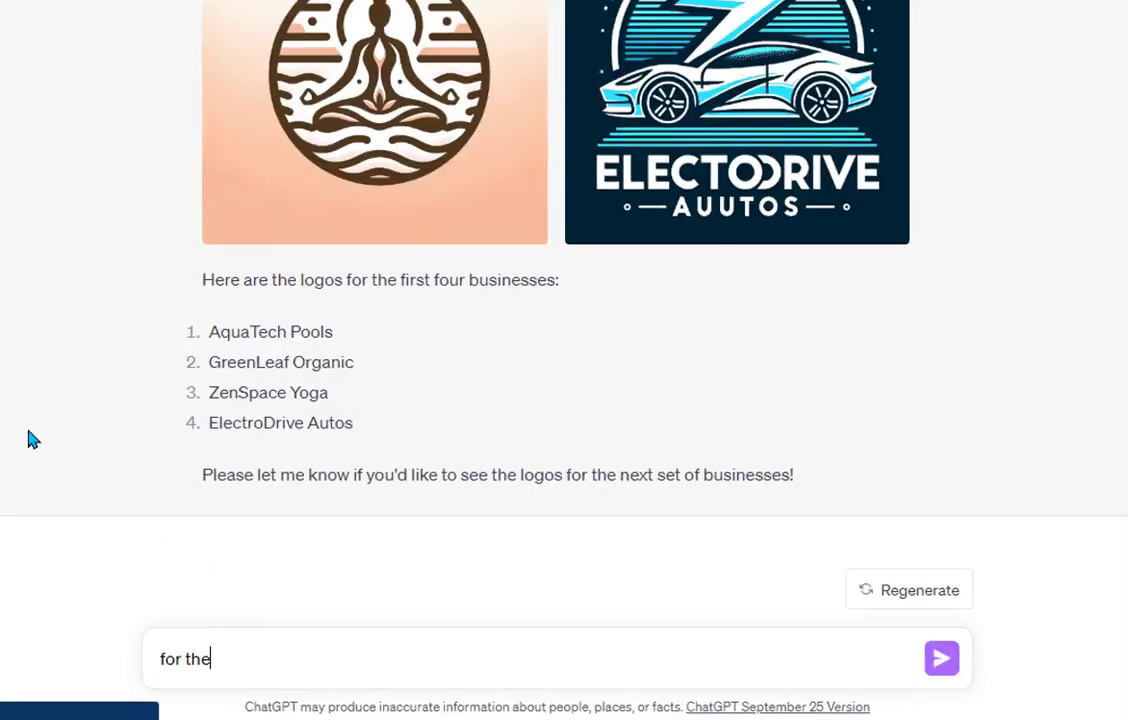
pyautogui.press('BackSpace')
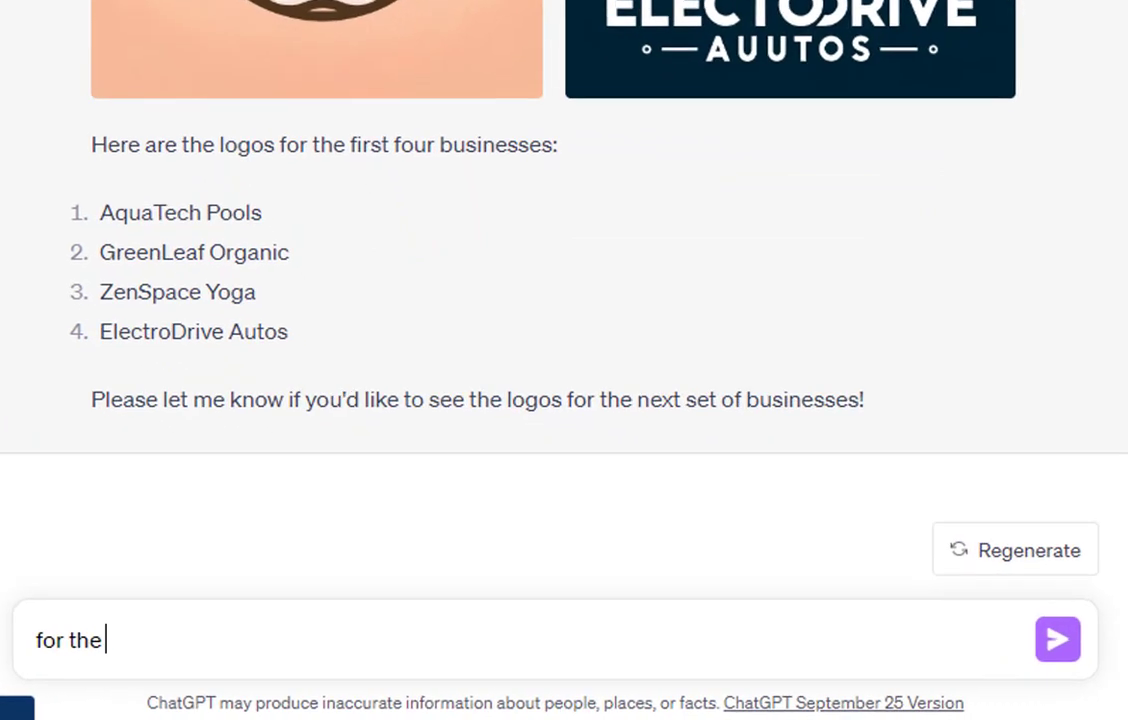
pyautogui.write('ne')
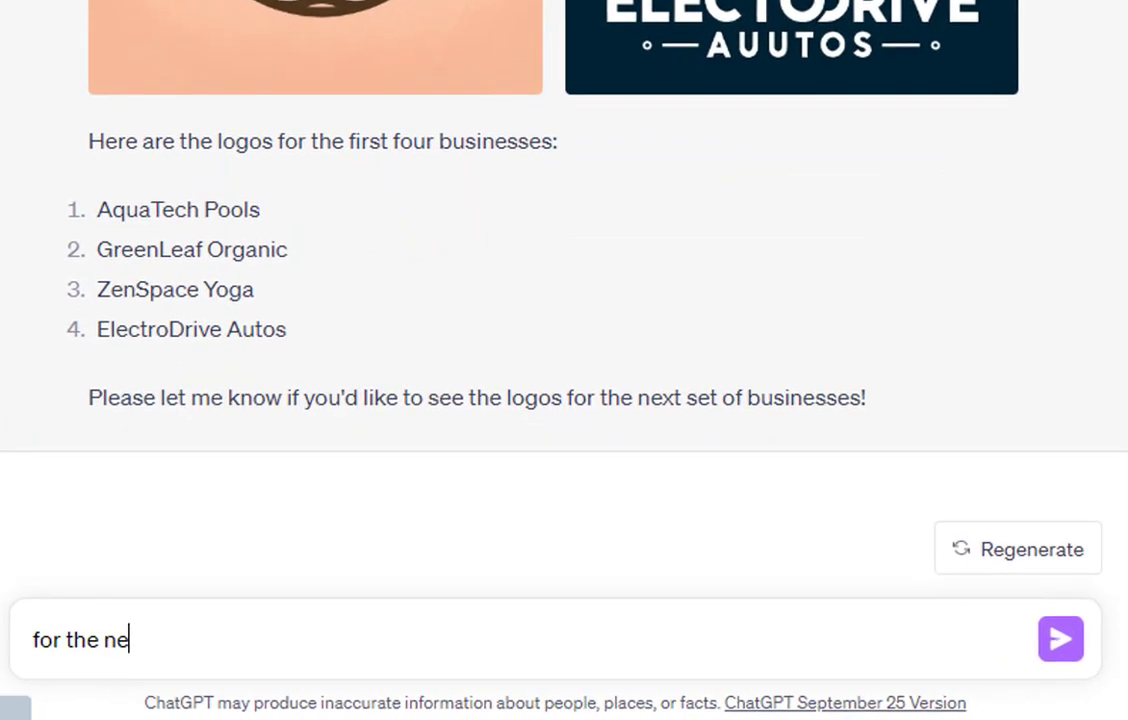
pyautogui.write('xt four logos, ')
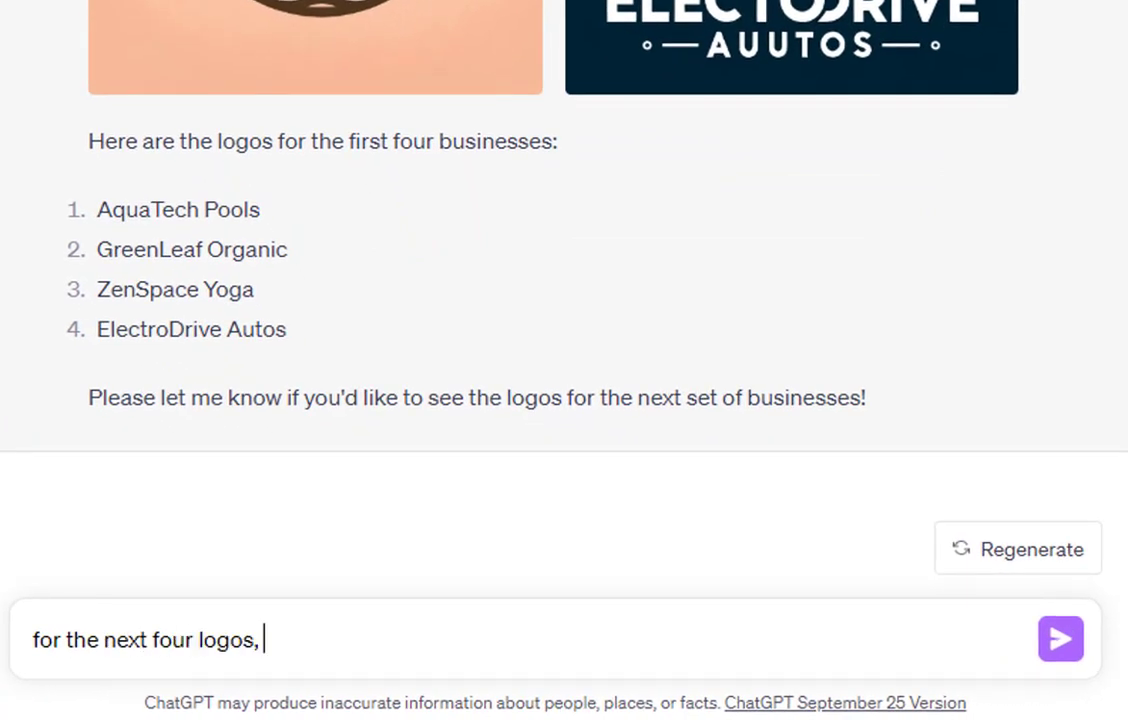
# Complete the follow-up with "make them rounded and use a transparent background" and send it
pyautogui.write('make them rounded an')
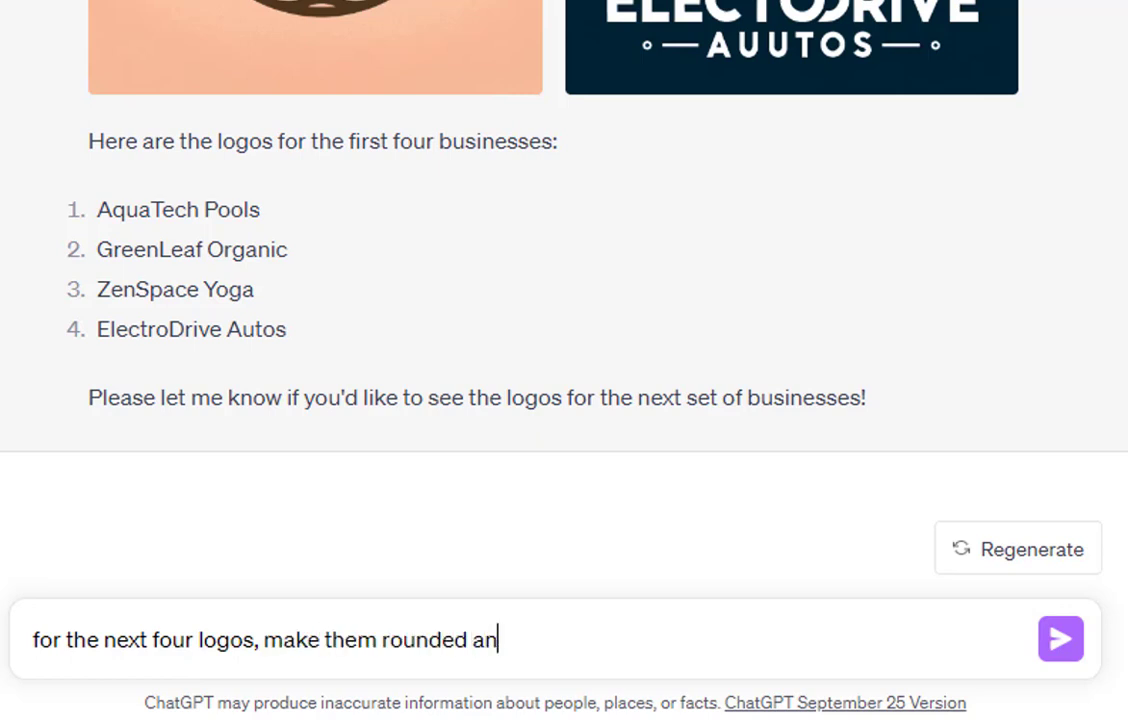
pyautogui.write('duse a')
pyautogui.press('BackSpace')
pyautogui.press('BackSpace')
pyautogui.press('BackSpace')
pyautogui.press('BackSpace')
pyautogui.press('BackSpace')
pyautogui.press('BackSpace')
pyautogui.write('use a transpare')
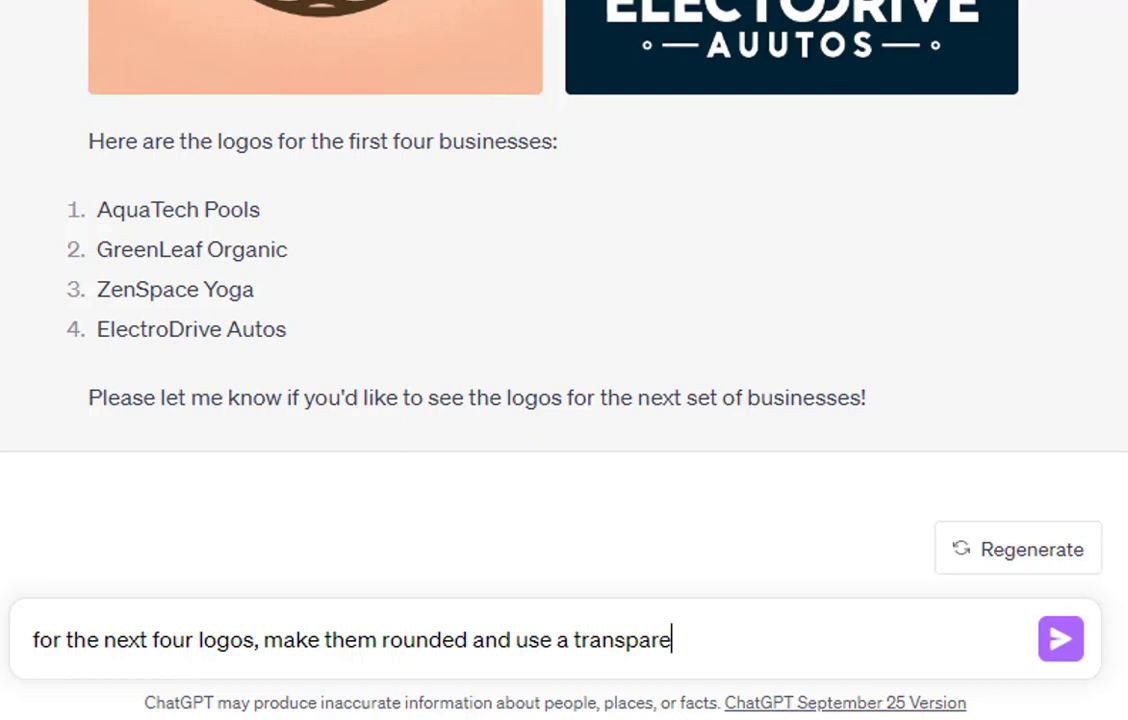
pyautogui.write('nt background')
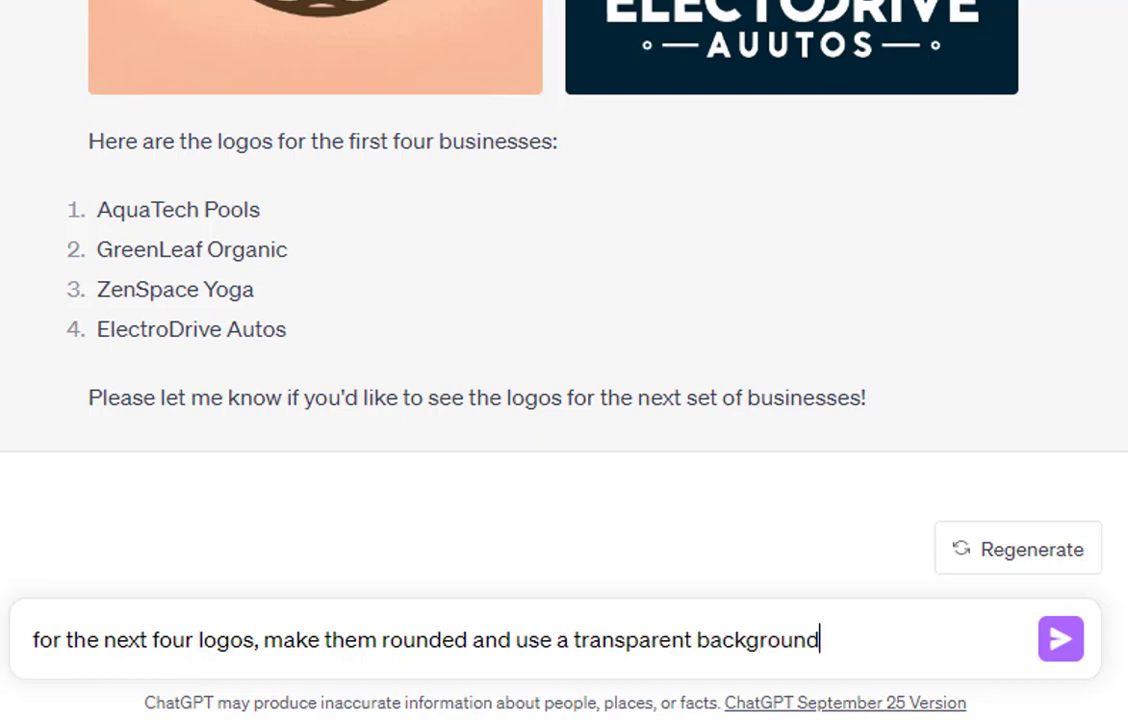
pyautogui.press('Return')
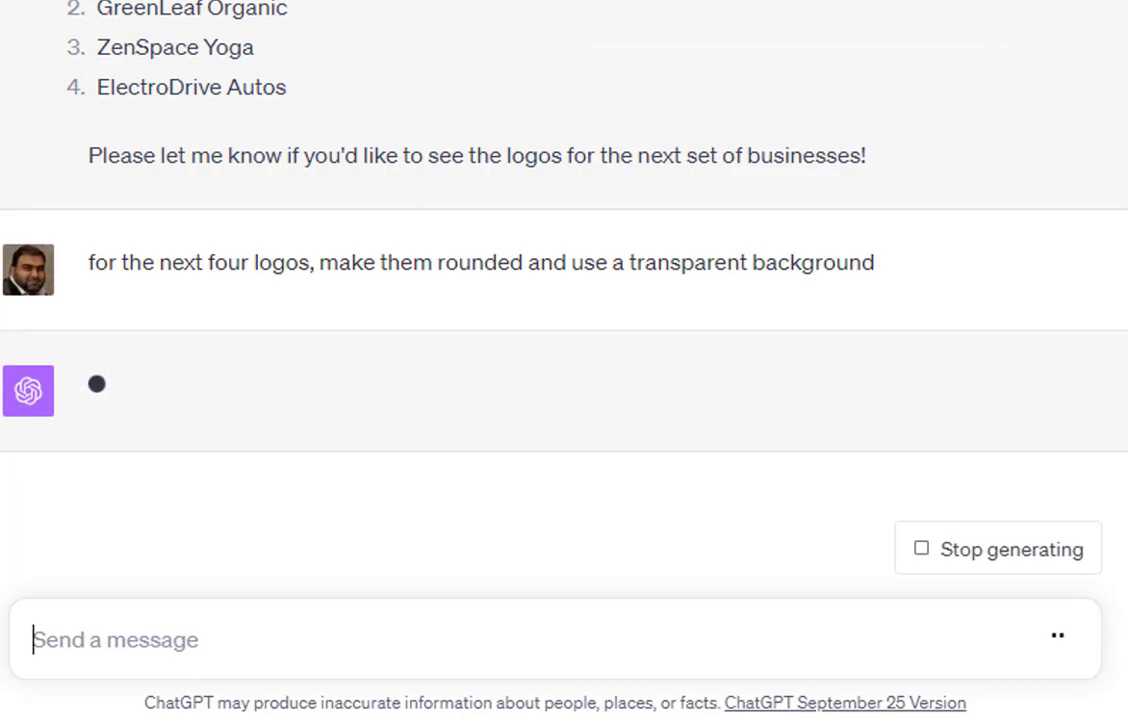
# Review the first set of four logos again while the next images are being created
pyautogui.scroll(4, 93, 108)
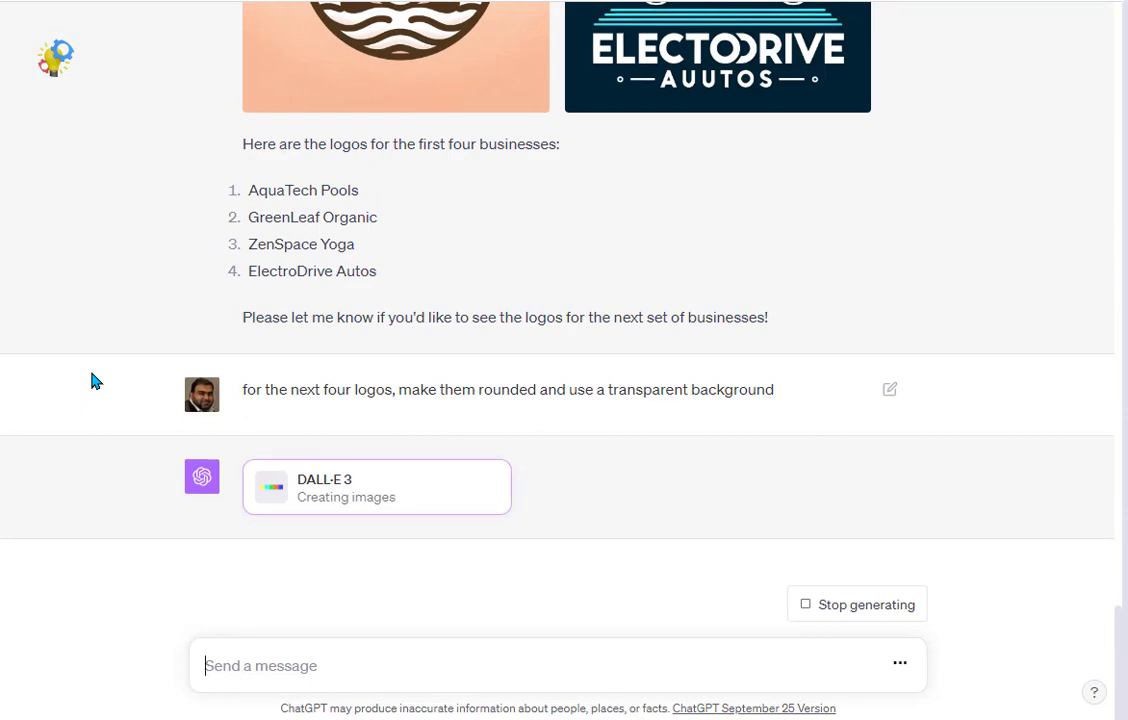
pyautogui.scroll(3, 95, 381)
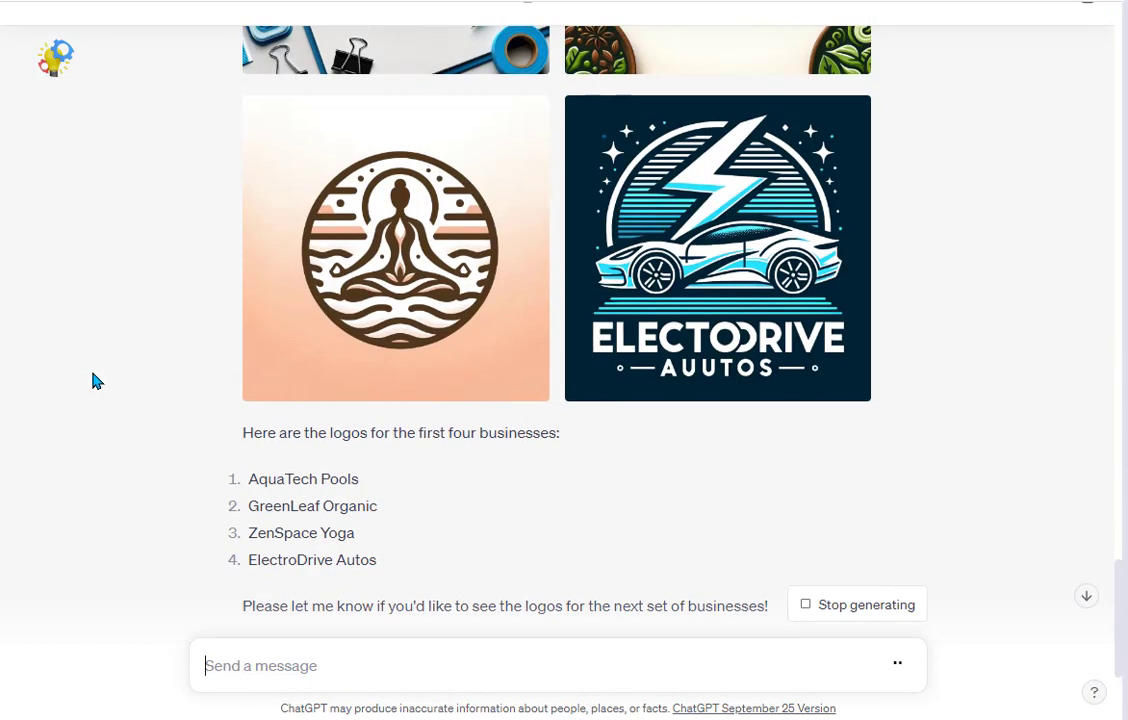
pyautogui.scroll(2, 95, 381)
pyautogui.scroll(2, 95, 389)
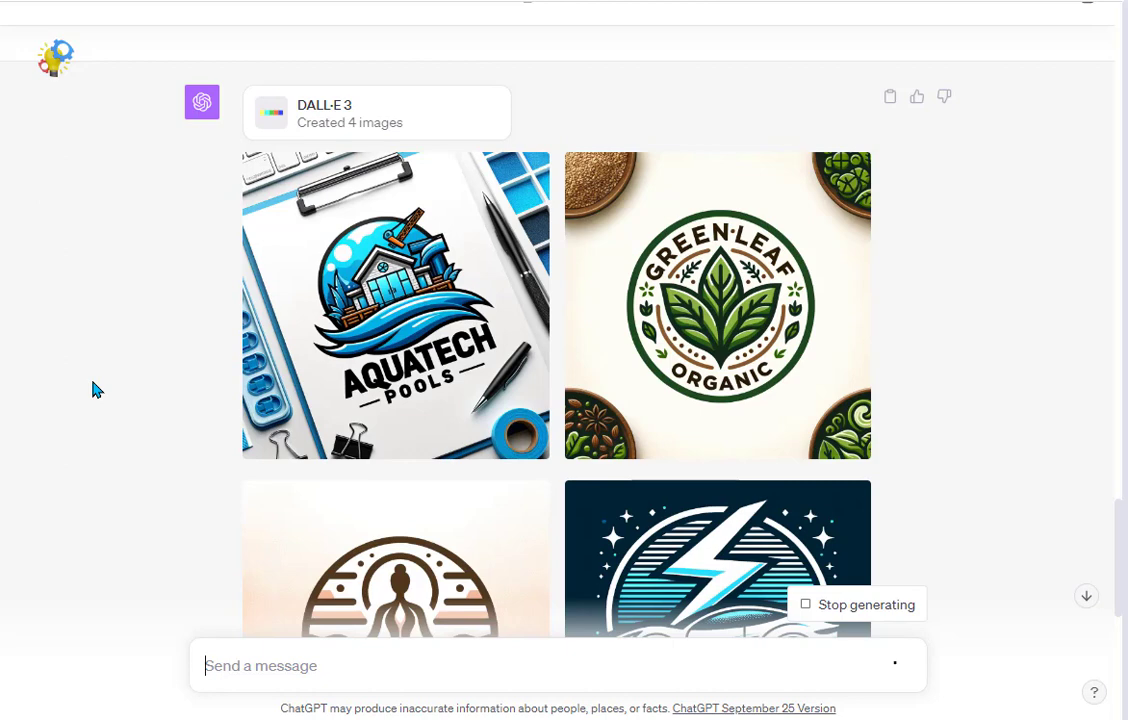
# Look over all four logos of the first set, from the pool company to the electric car business
pyautogui.scroll(-2, 169, 365)
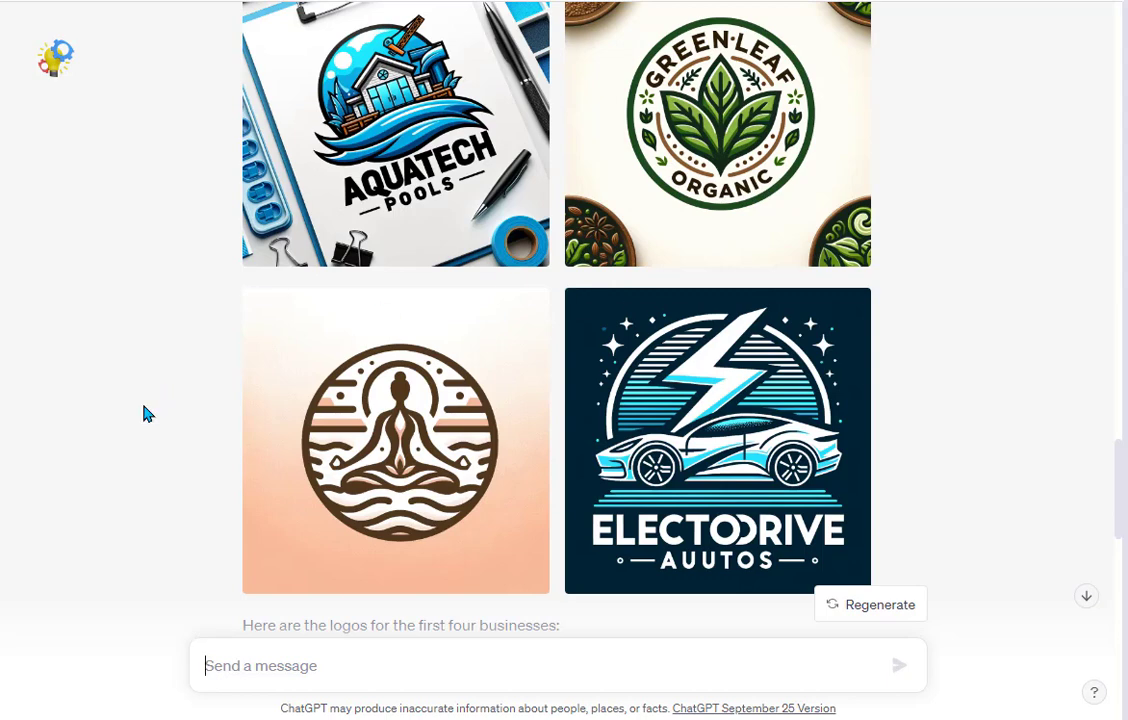
pyautogui.scroll(1, 137, 423)
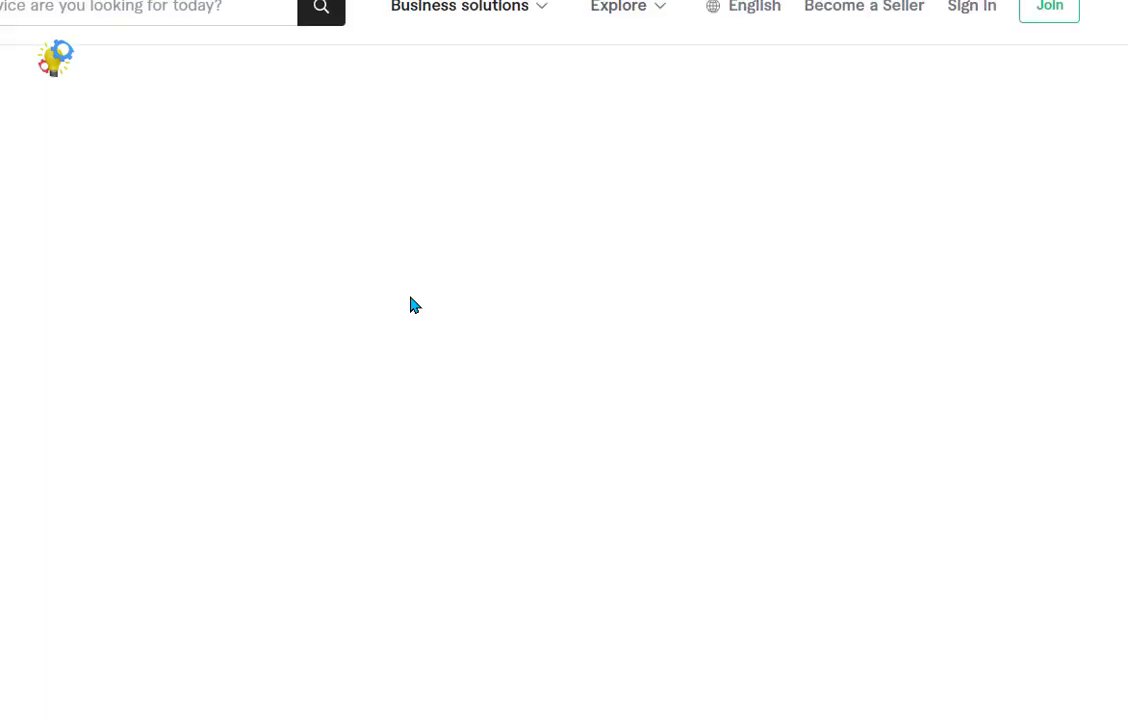
# Switch to Fiverr's logo design page and examine the designers' sample work and starting prices
pyautogui.scroll(-10, 414, 305)
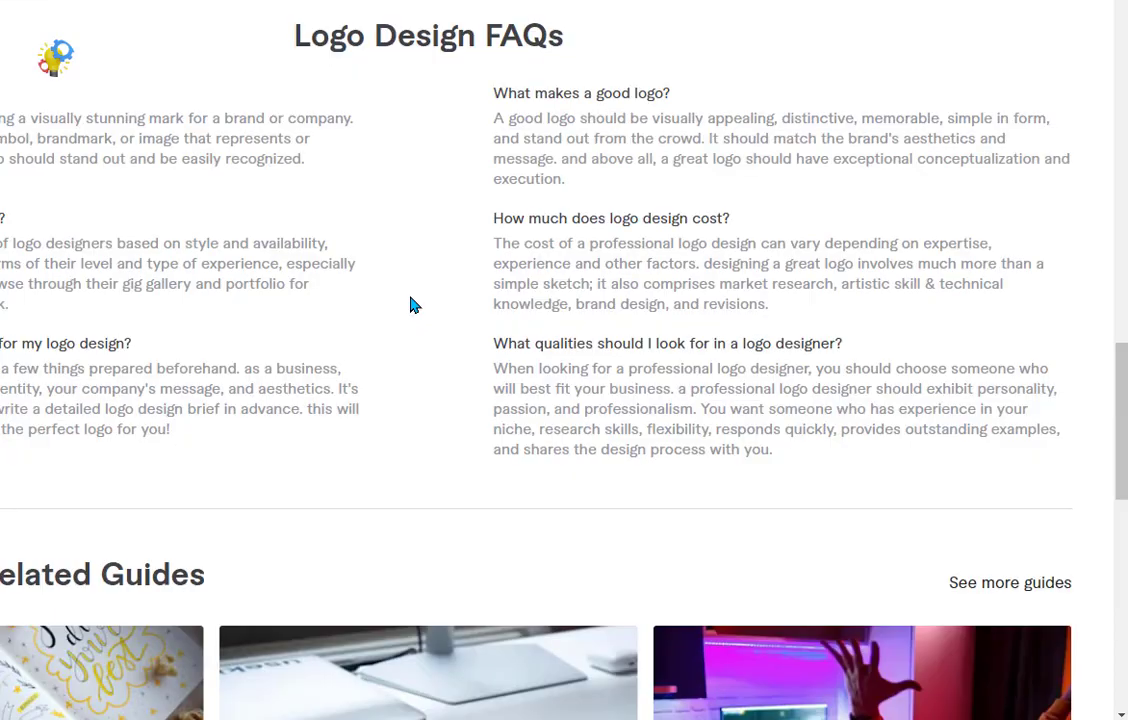
pyautogui.scroll(-2, 414, 305)
pyautogui.scroll(15, 414, 305)
pyautogui.scroll(-3, 414, 305)
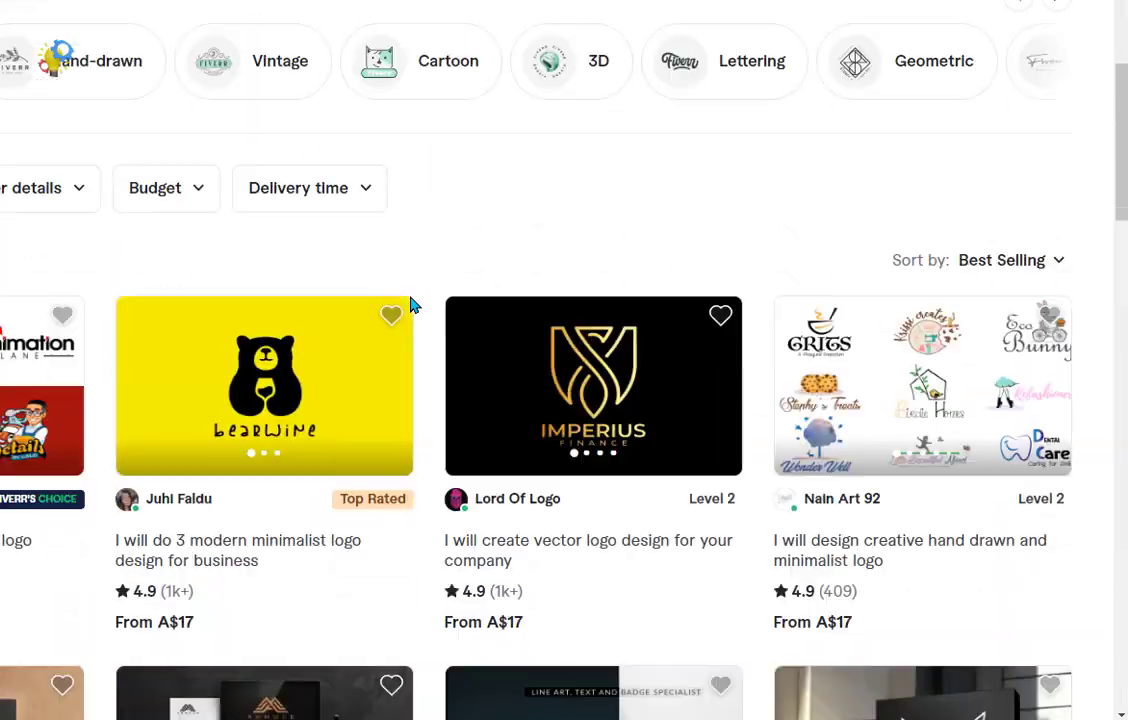
pyautogui.scroll(-2, 412, 305)
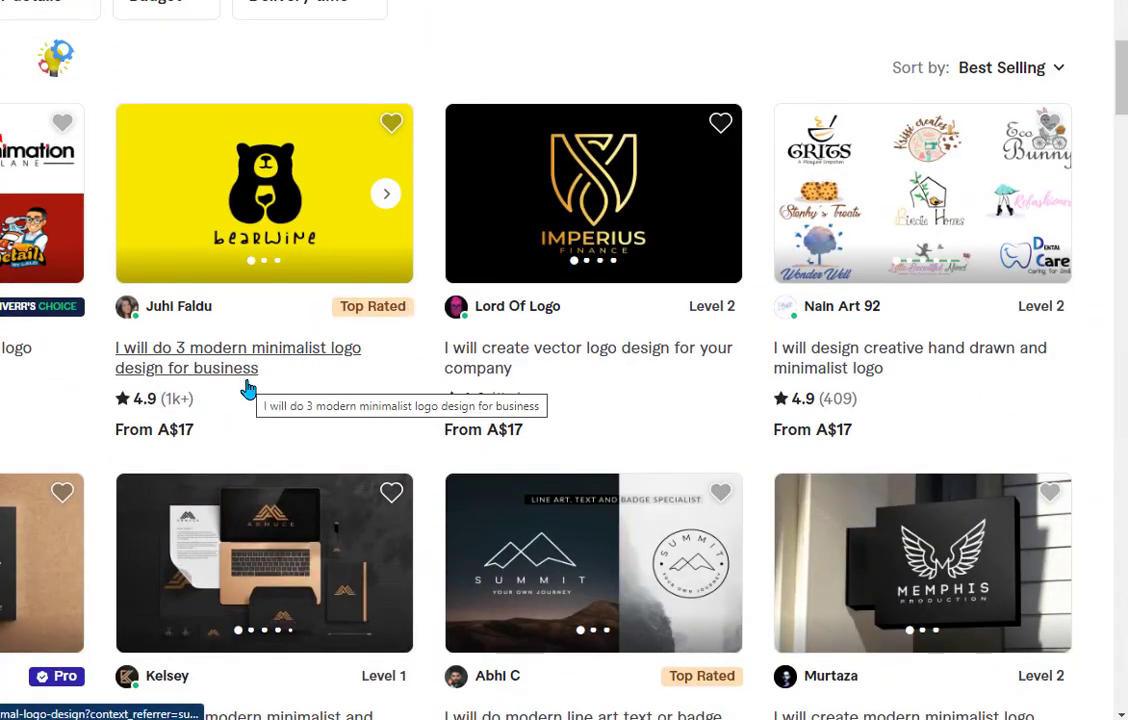
pyautogui.scroll(-3, 723, 433)
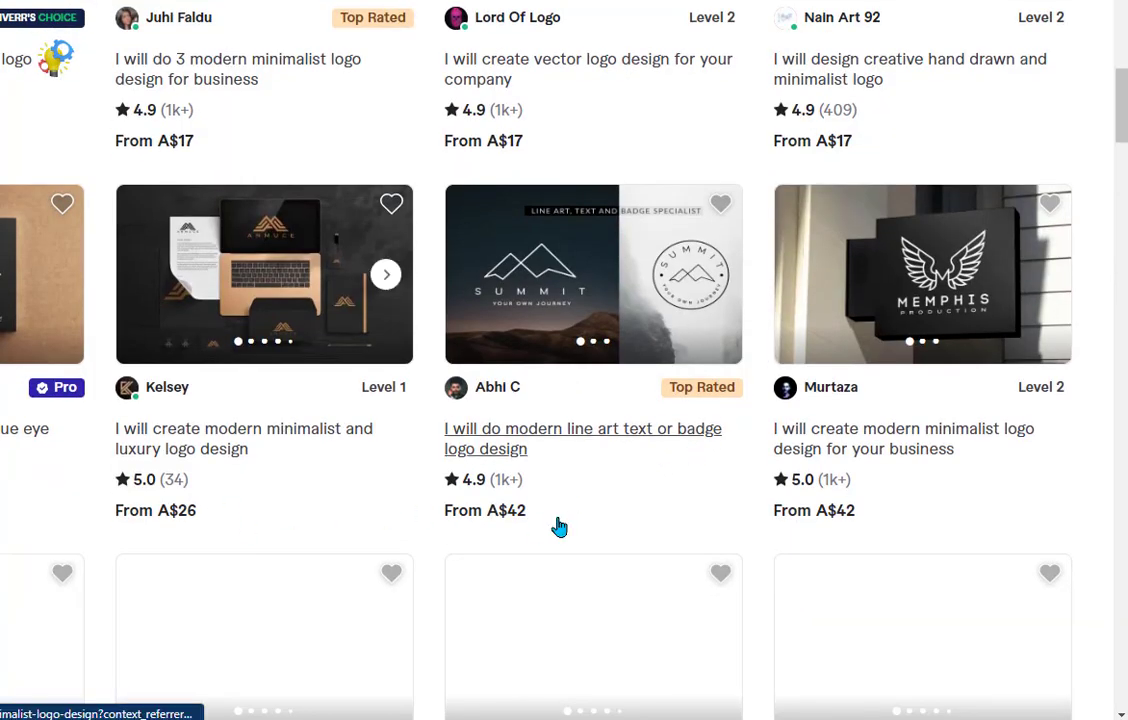
pyautogui.scroll(-3, 559, 527)
pyautogui.scroll(-2, 559, 527)
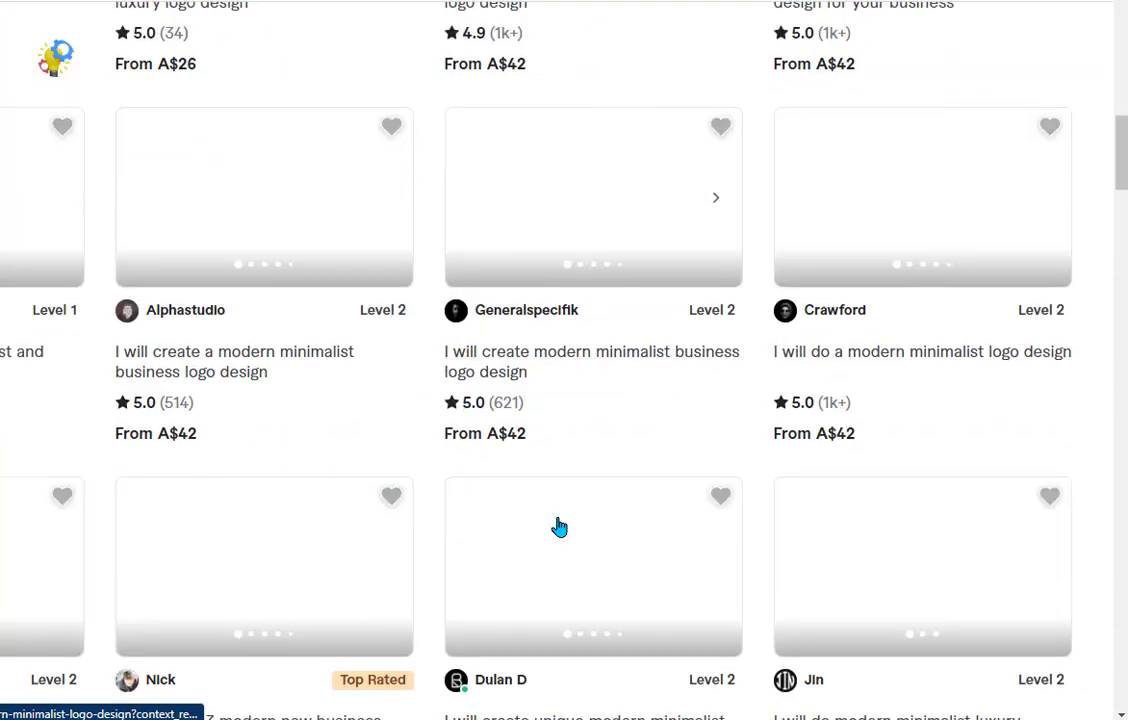
pyautogui.scroll(-2, 559, 527)
pyautogui.scroll(-3, 574, 511)
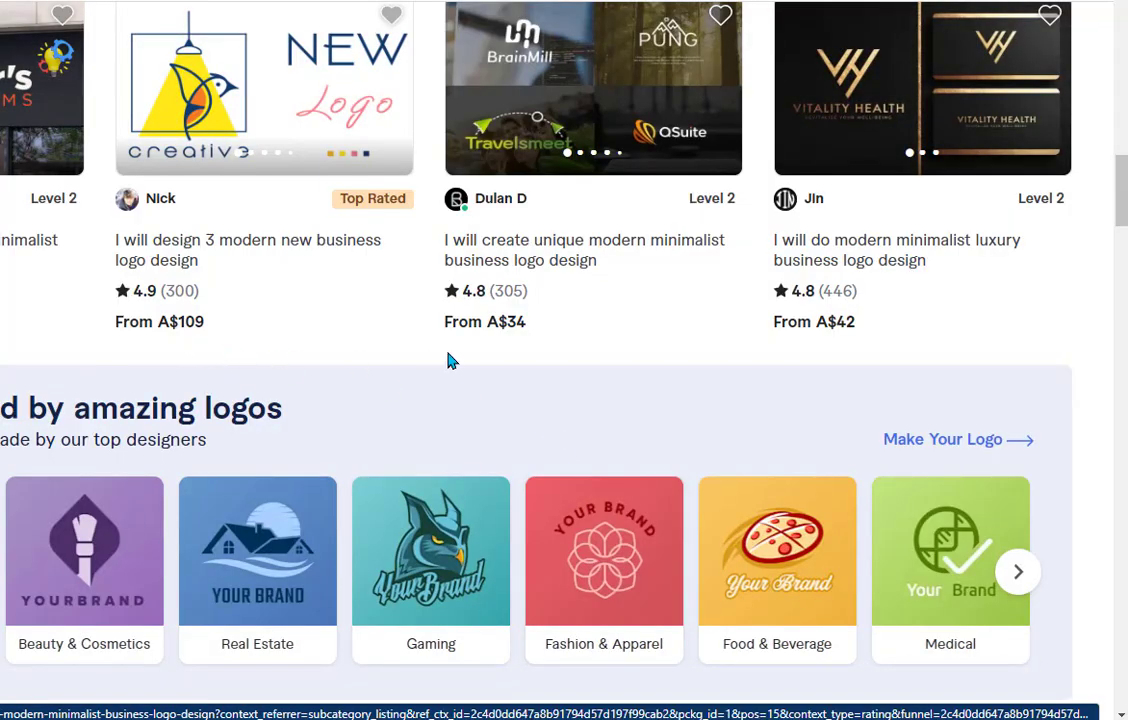
pyautogui.scroll(5, 450, 361)
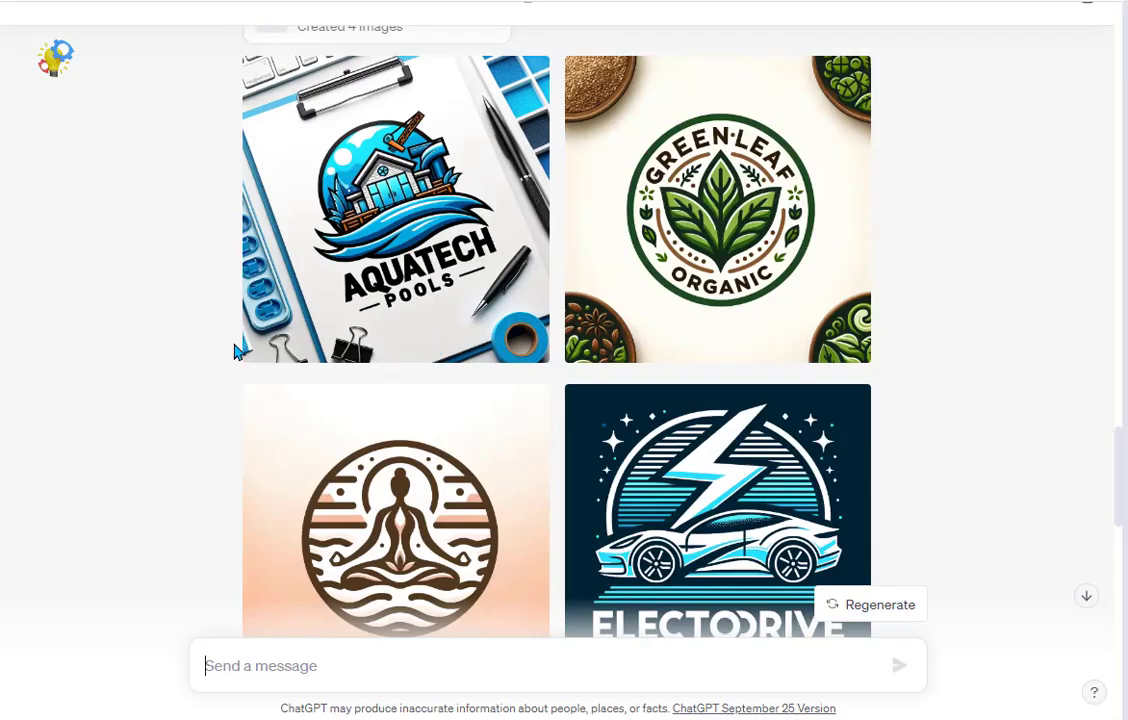
# Return to ChatGPT and examine the four rounded, transparent-background logos and the business names listed beneath them
pyautogui.scroll(-3, 230, 320)
pyautogui.scroll(-6, 227, 320)
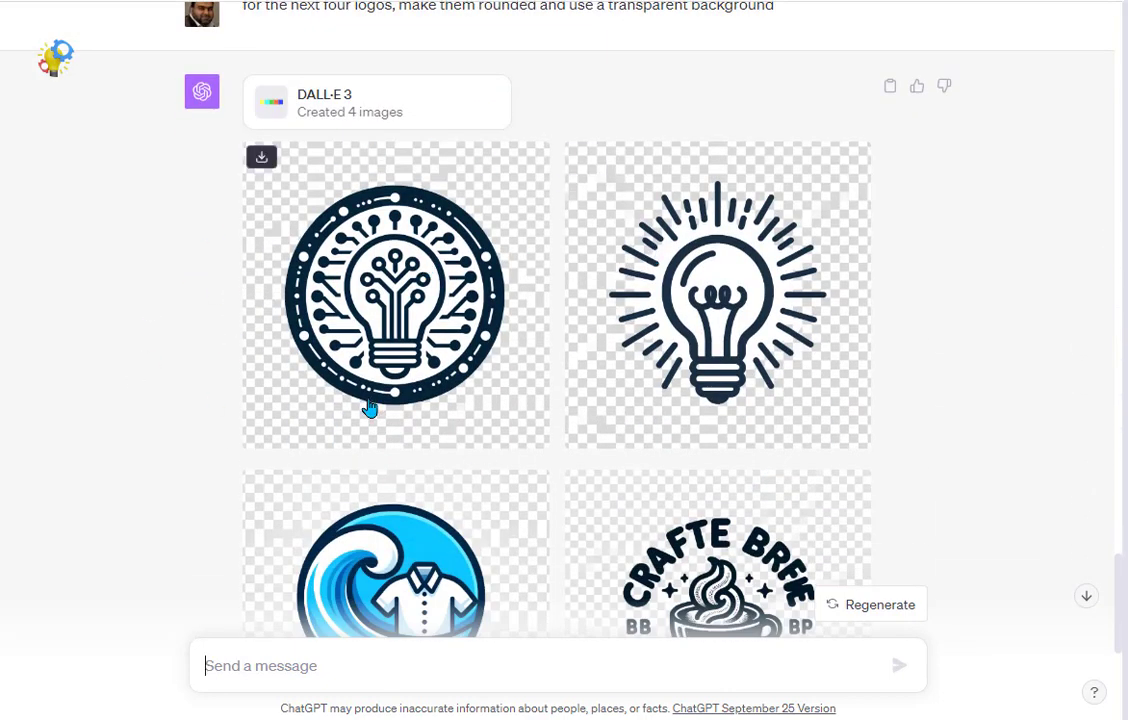
pyautogui.scroll(-2, 599, 360)
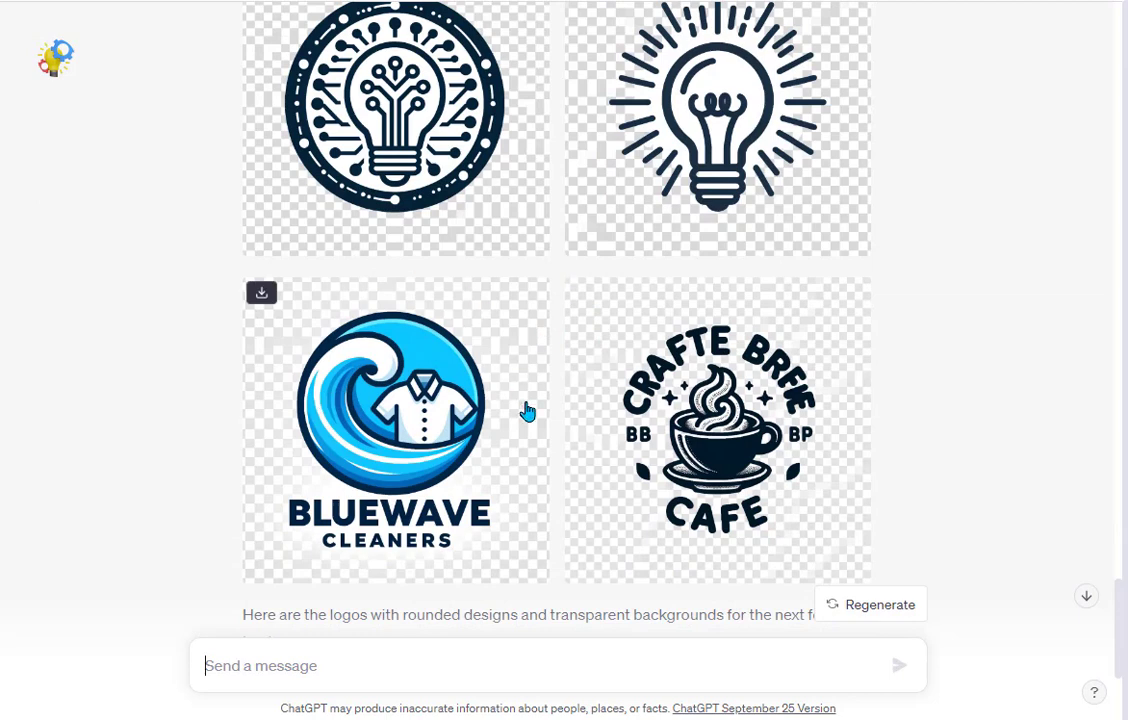
pyautogui.scroll(1, 164, 381)
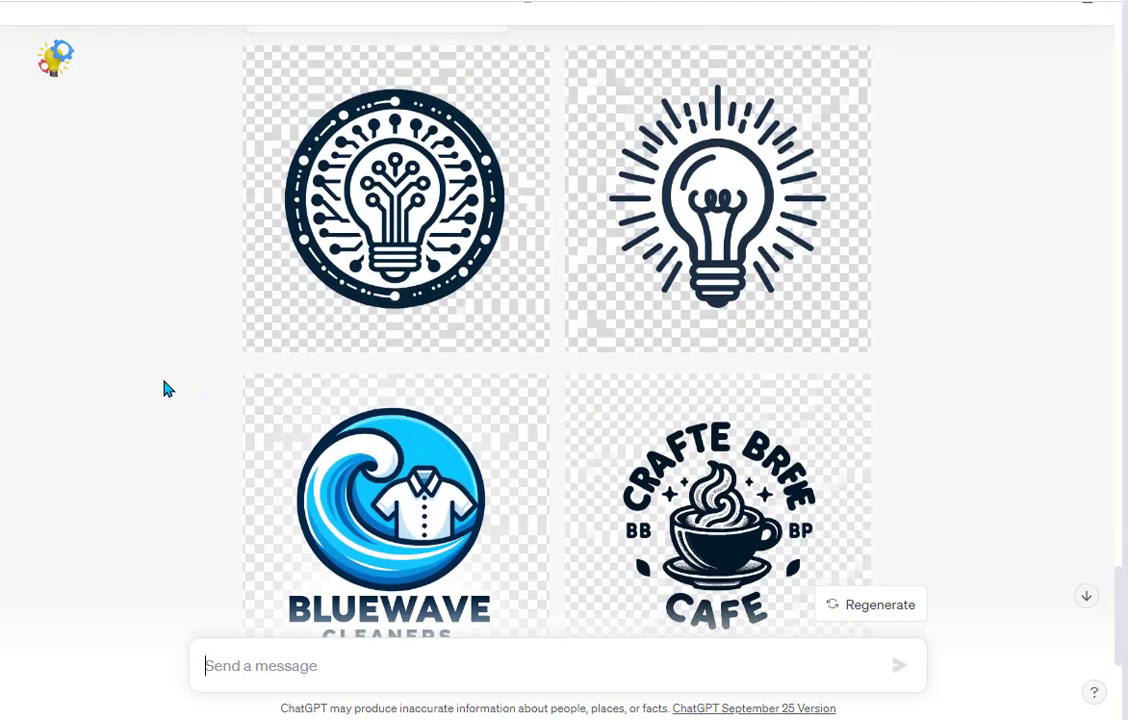
pyautogui.scroll(-2, 164, 381)
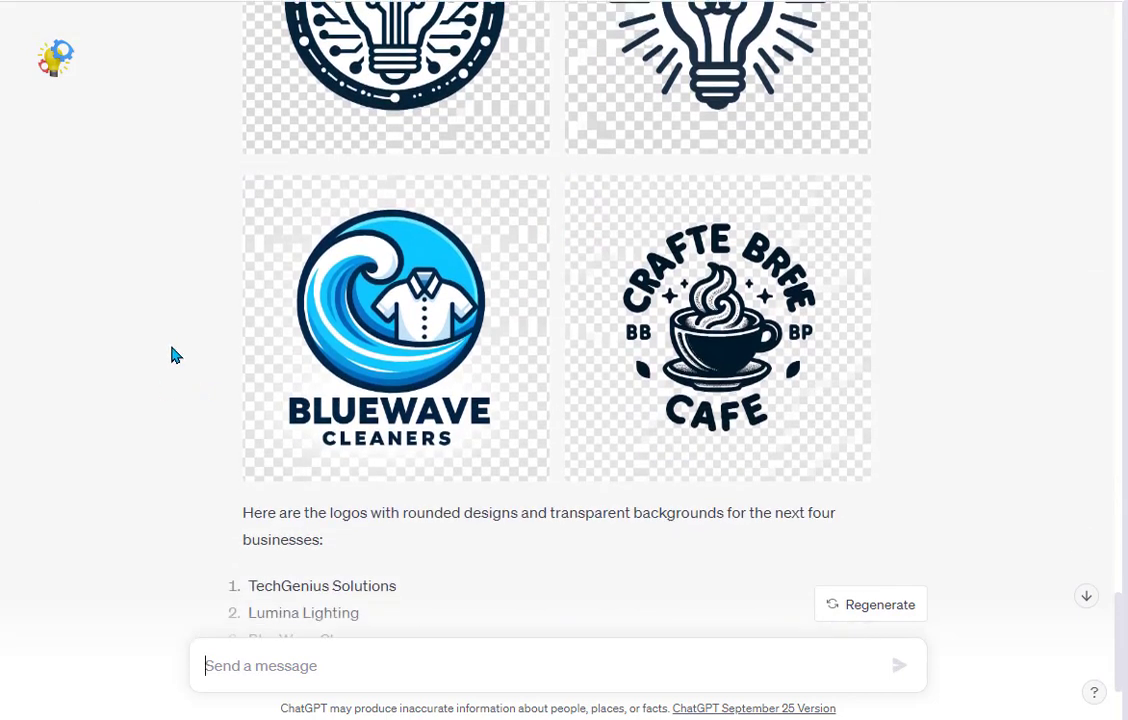
pyautogui.scroll(-2, 176, 355)
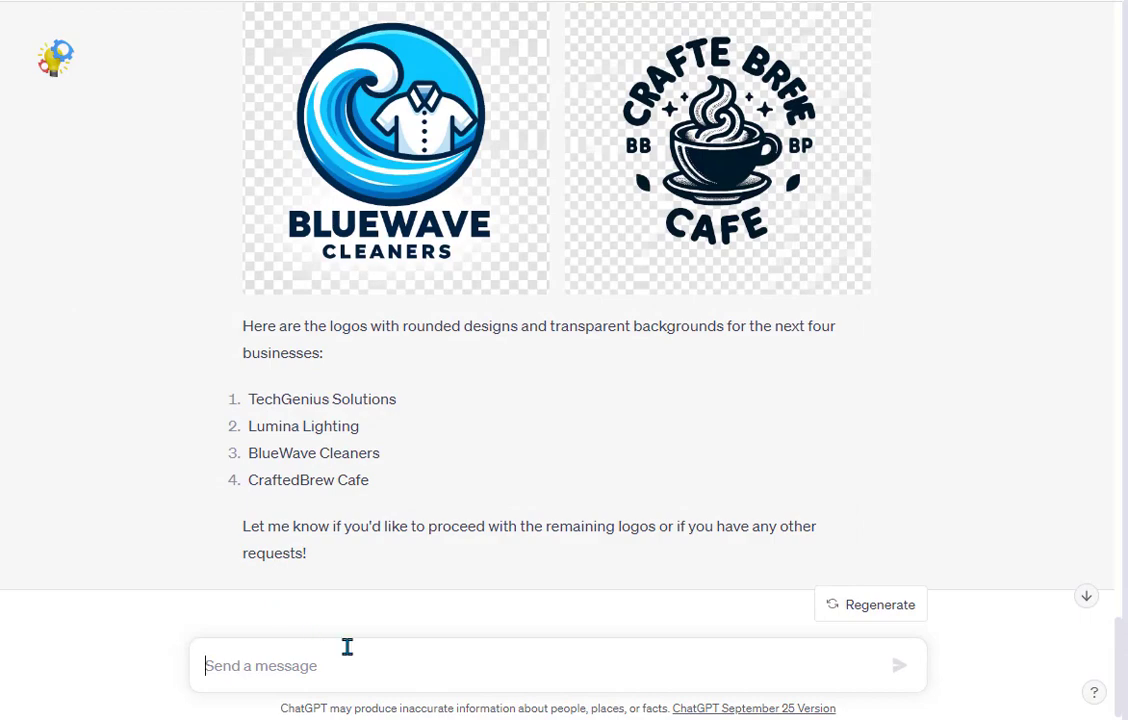
# Start a follow-up message reading "for the next set make the logos much more colourful"
pyautogui.write('fo')
pyautogui.write('r the nex')
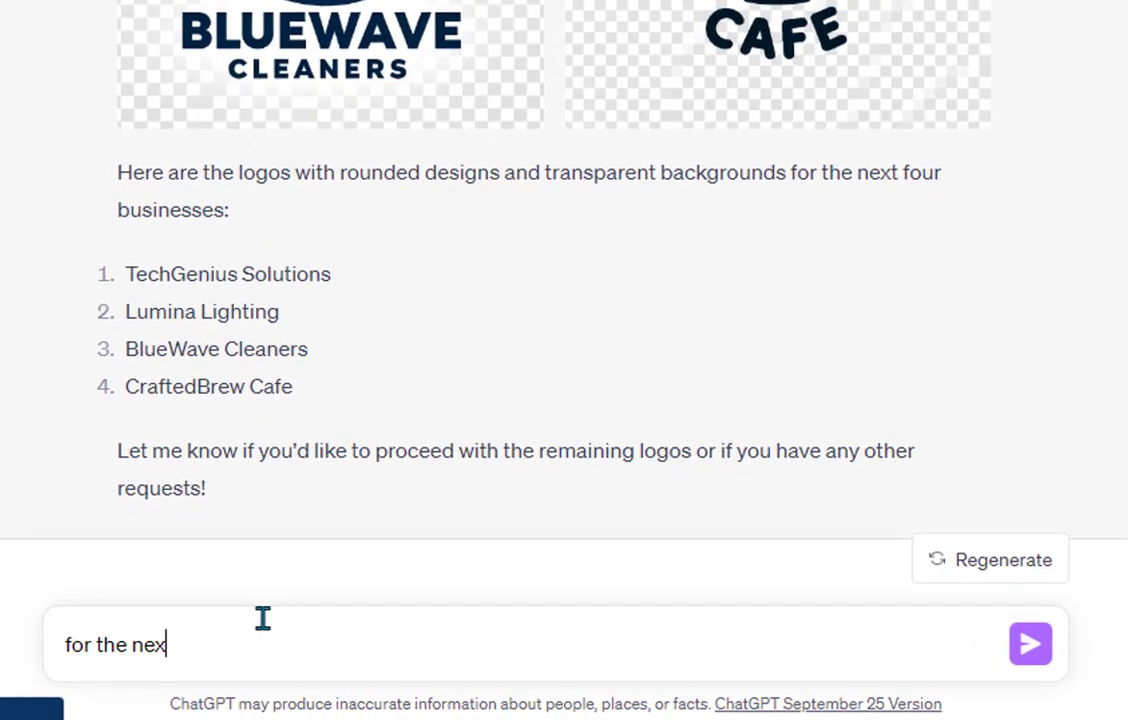
pyautogui.write('t set ,ake')
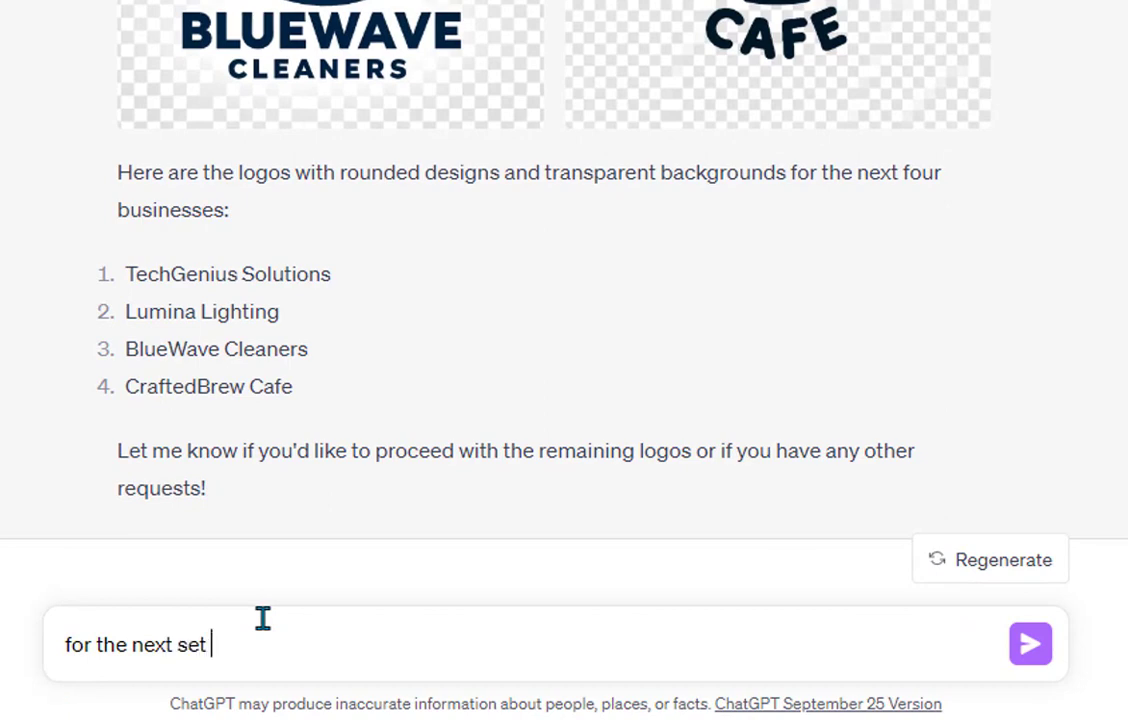
pyautogui.press('BackSpace')
pyautogui.press('BackSpace')
pyautogui.write('make the logos ')
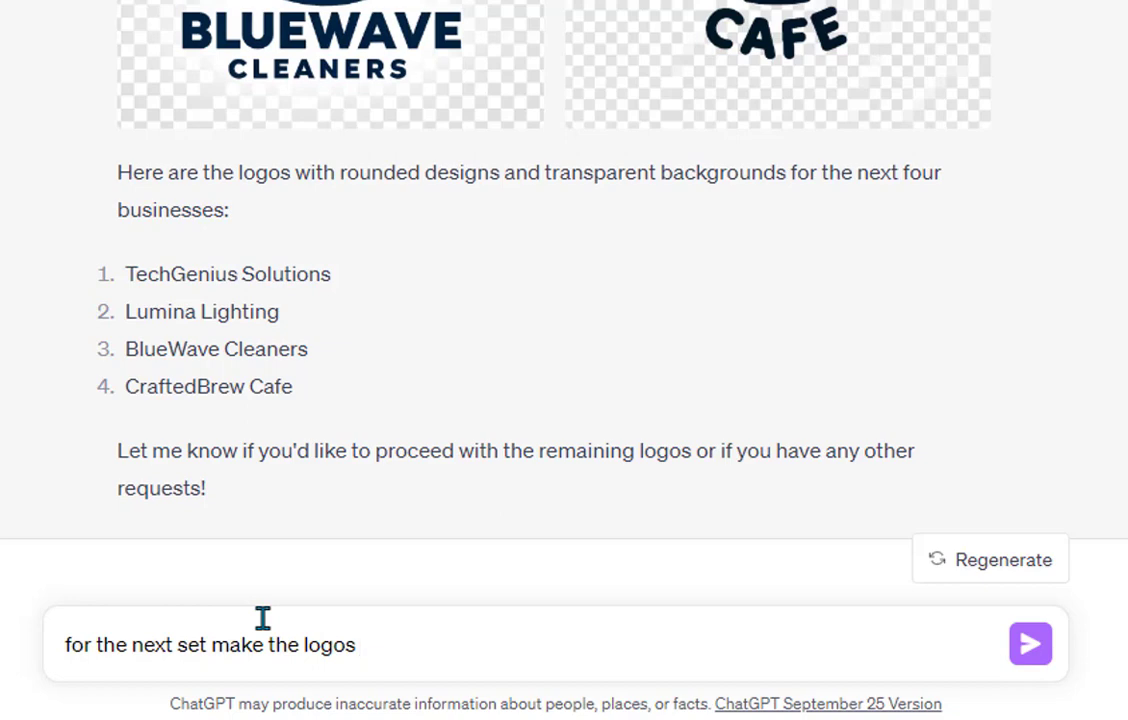
pyautogui.write('much')
pyautogui.press('BackSpace')
pyautogui.write('ch mo')
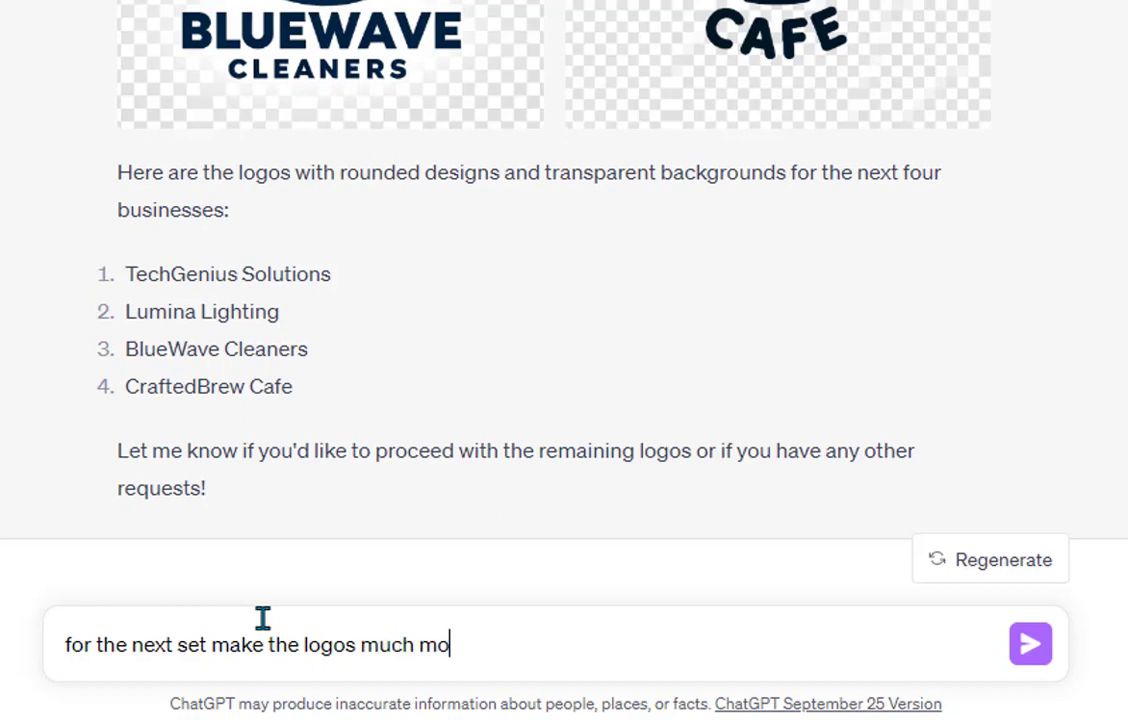
pyautogui.write('re colourful.')
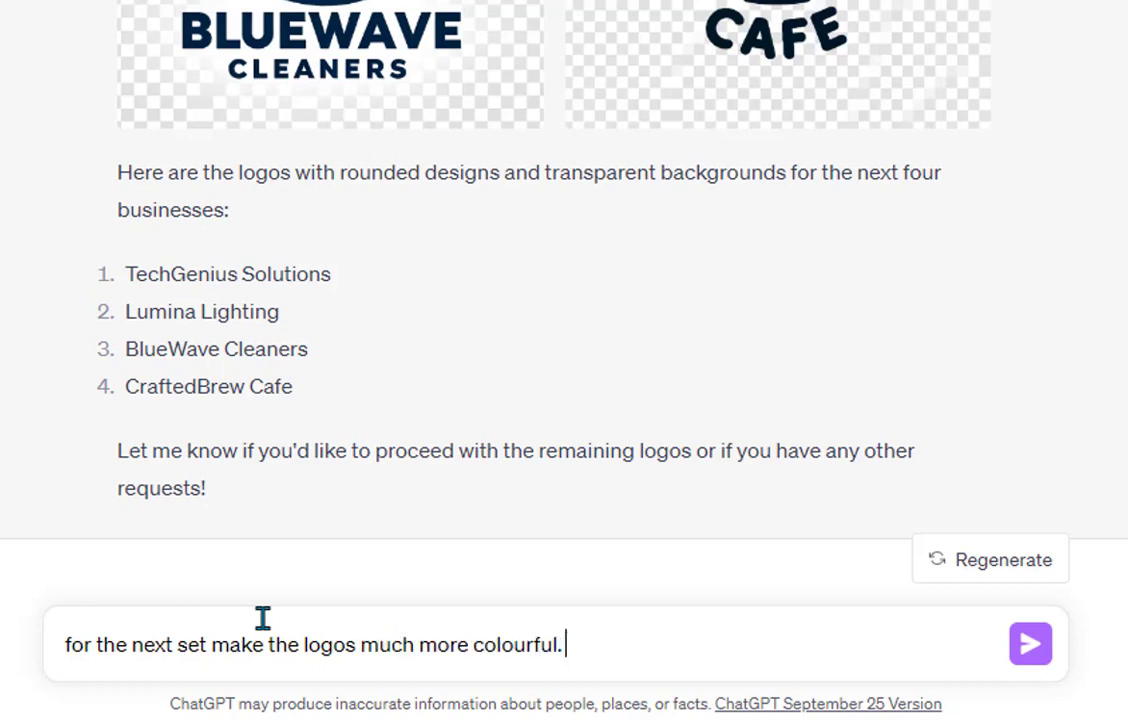
# Complete the message with ", ensuring they are rounded with a transparent background" and send it
pyautogui.write(' ensuring te')
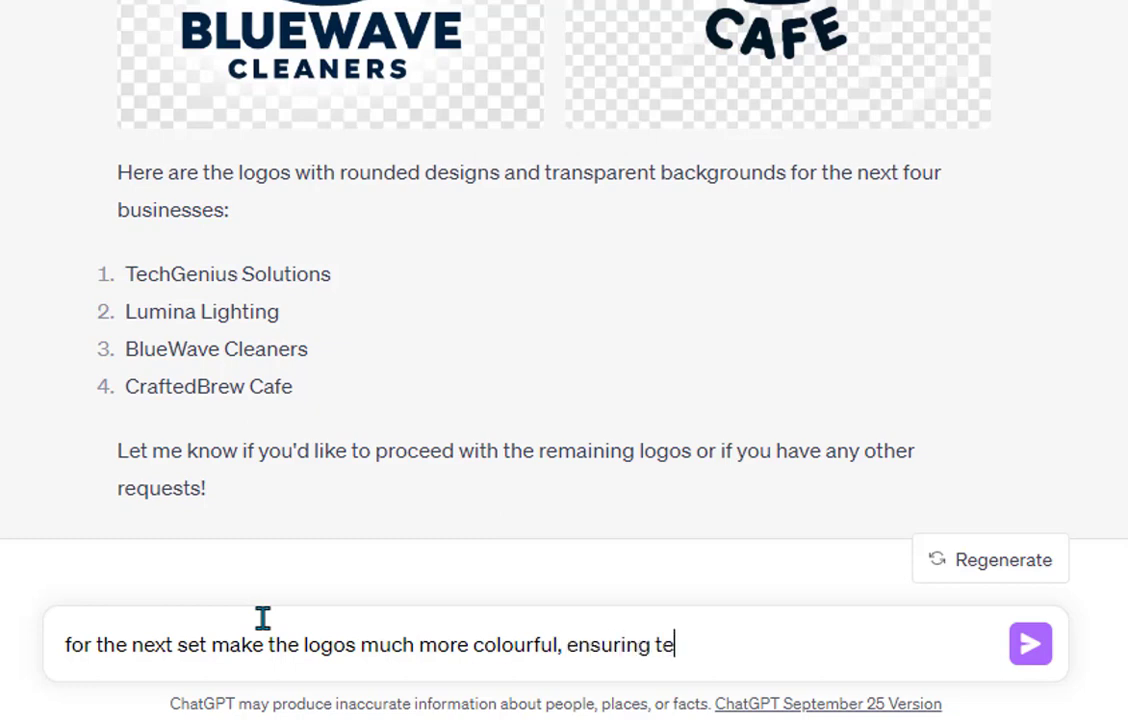
pyautogui.press('BackSpace')
pyautogui.write('hey are roudned')
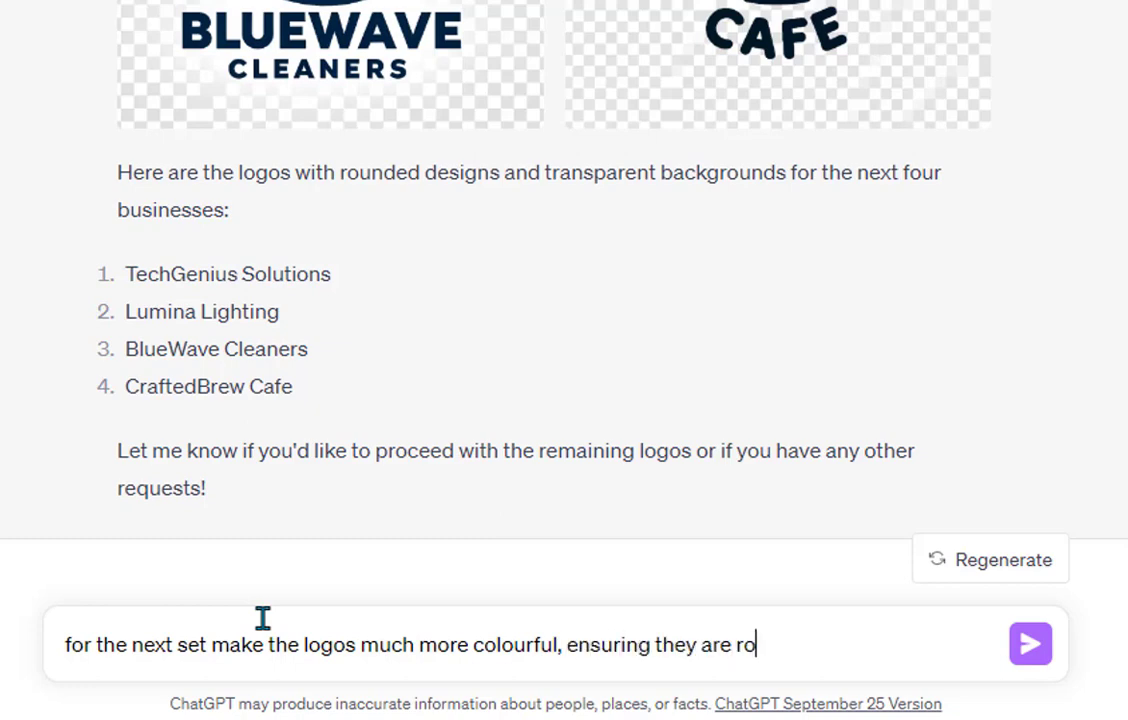
pyautogui.press('BackSpace')
pyautogui.press('BackSpace')
pyautogui.press('BackSpace')
pyautogui.press('BackSpace')
pyautogui.write('nded wi')
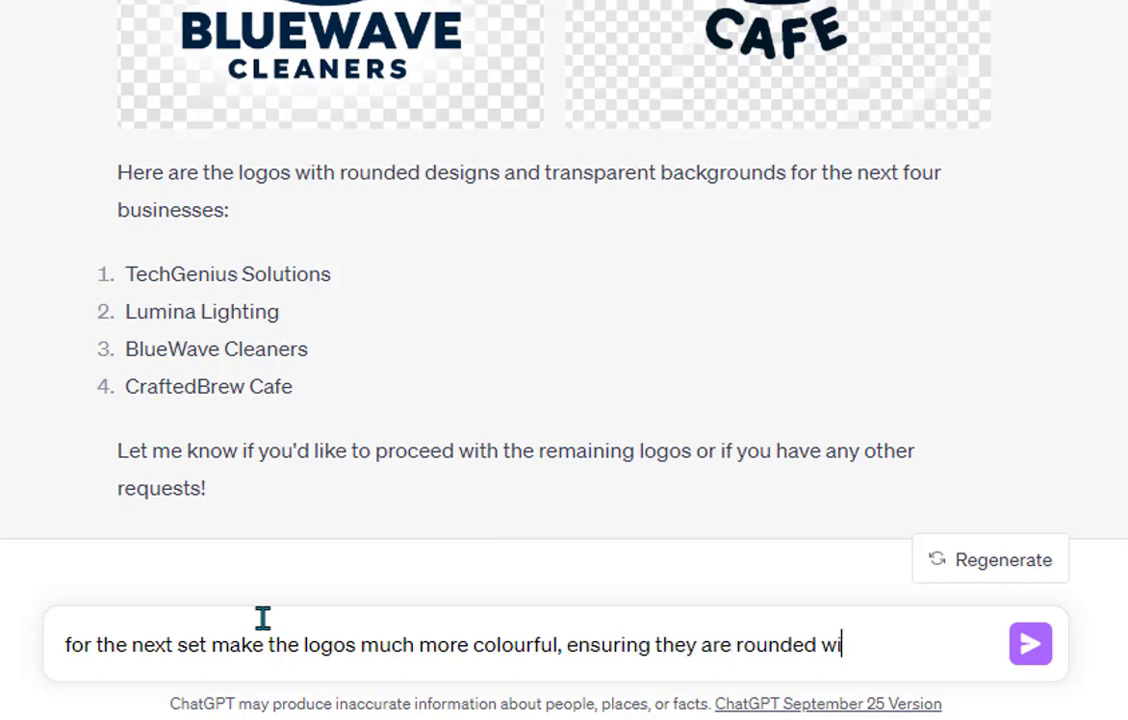
pyautogui.write('th a transaparent')
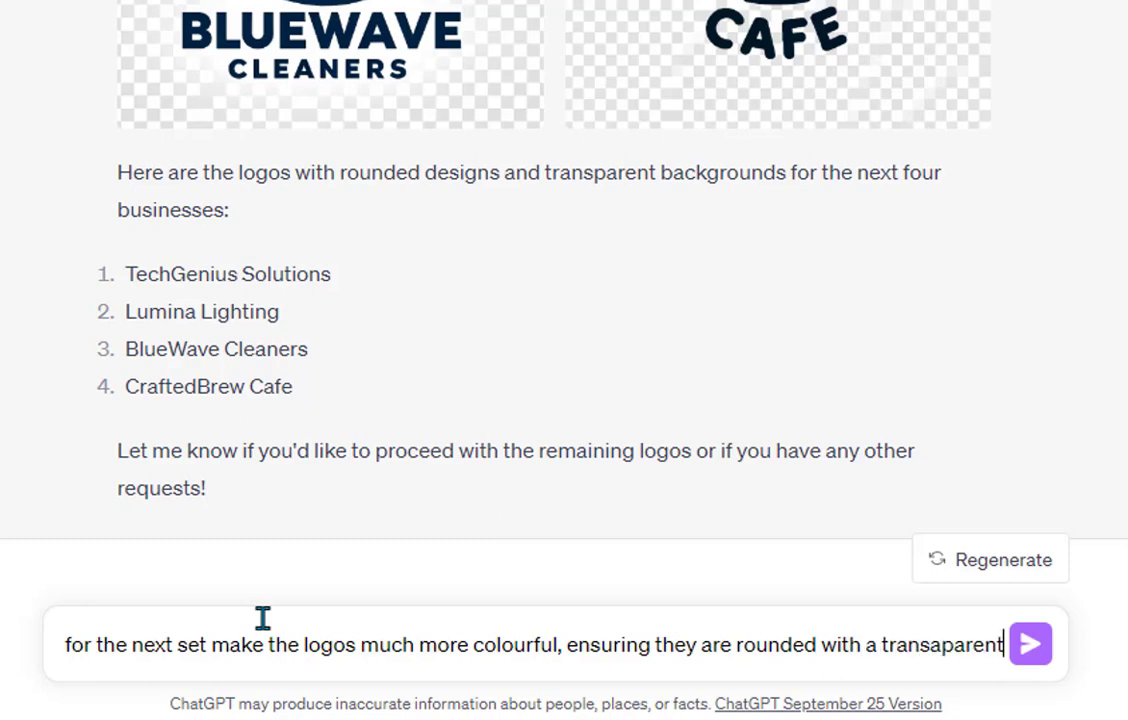
pyautogui.press('BackSpace')
pyautogui.press('BackSpace')
pyautogui.press('BackSpace')
pyautogui.press('BackSpace')
pyautogui.press('BackSpace')
pyautogui.press('BackSpace')
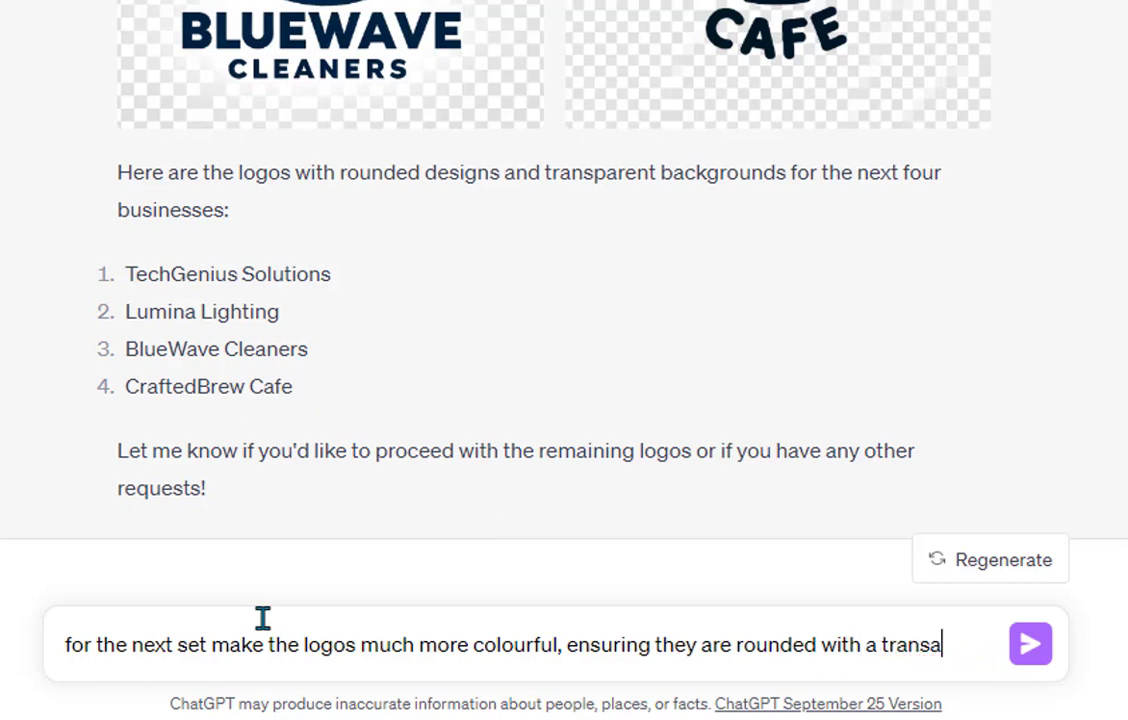
pyautogui.write('parent background')
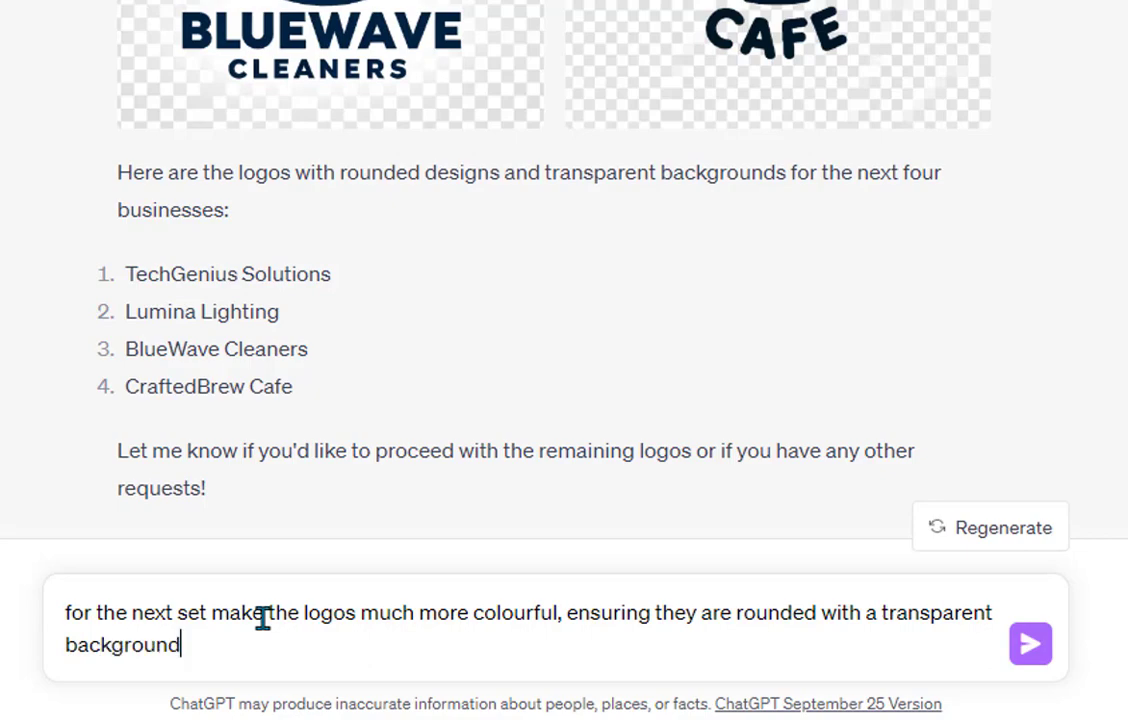
pyautogui.press('Return')
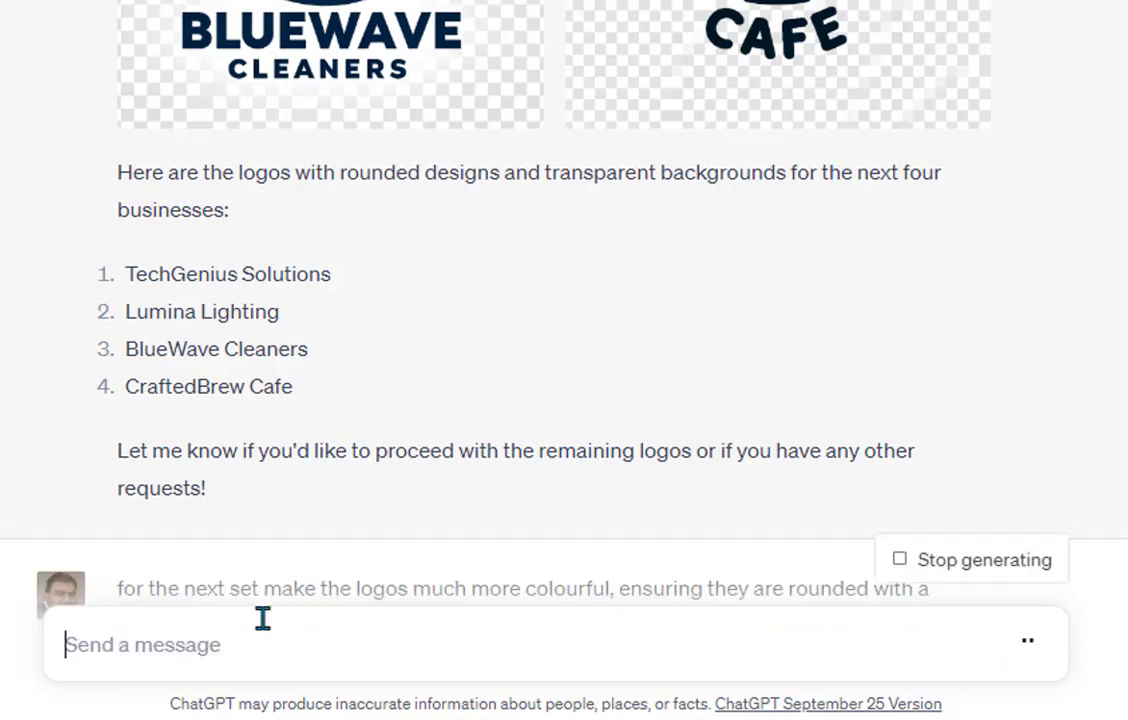
# Open the BlueWave Cleaners logo at full size, read the prompt used to generate it, and close the viewer
pyautogui.scroll(4, 200, 192)
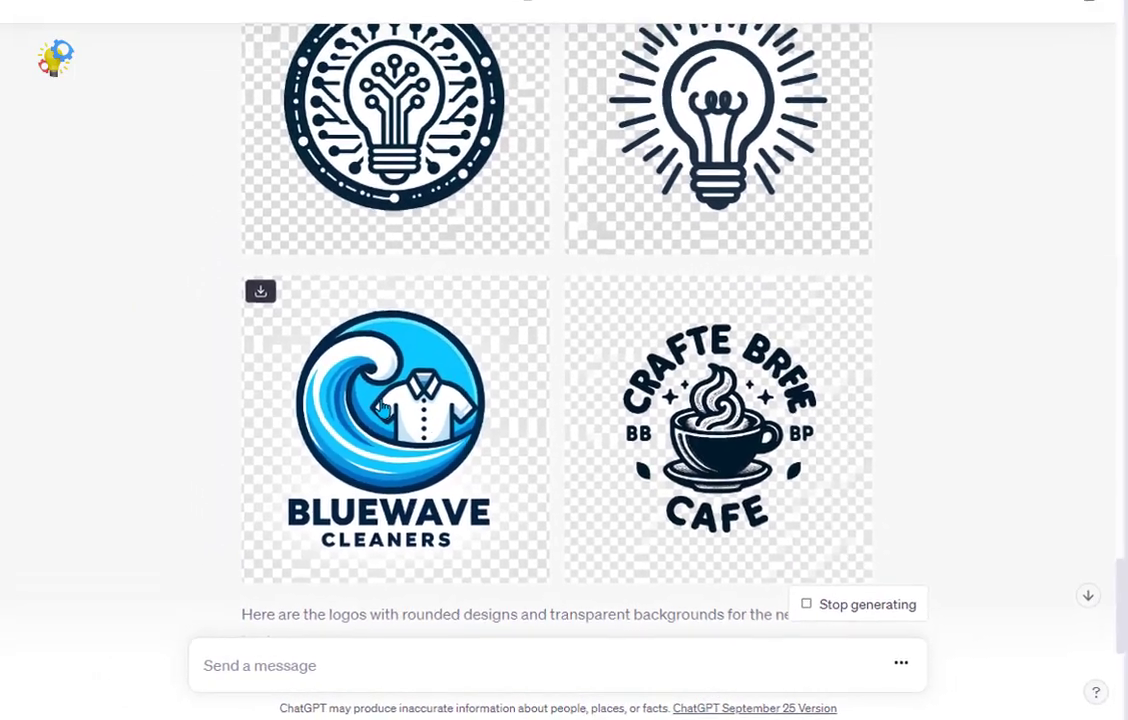
pyautogui.scroll(1, 346, 353)
pyautogui.click(381, 408)
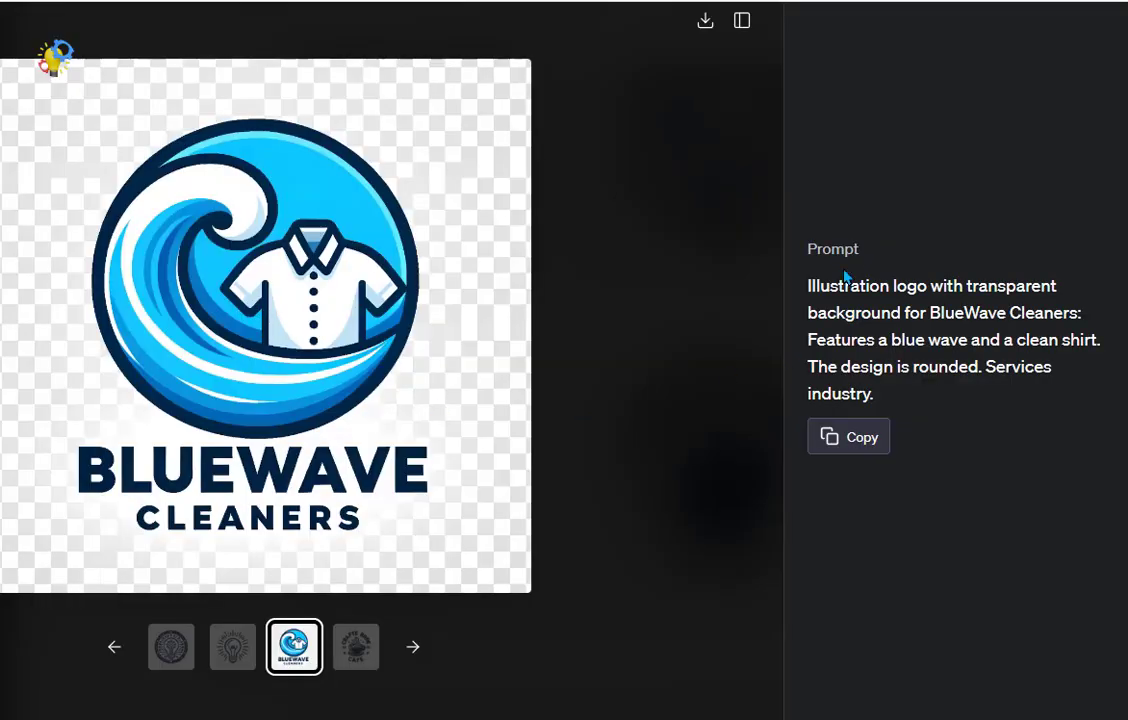
pyautogui.moveTo(812, 285); pyautogui.dragTo(911, 390)
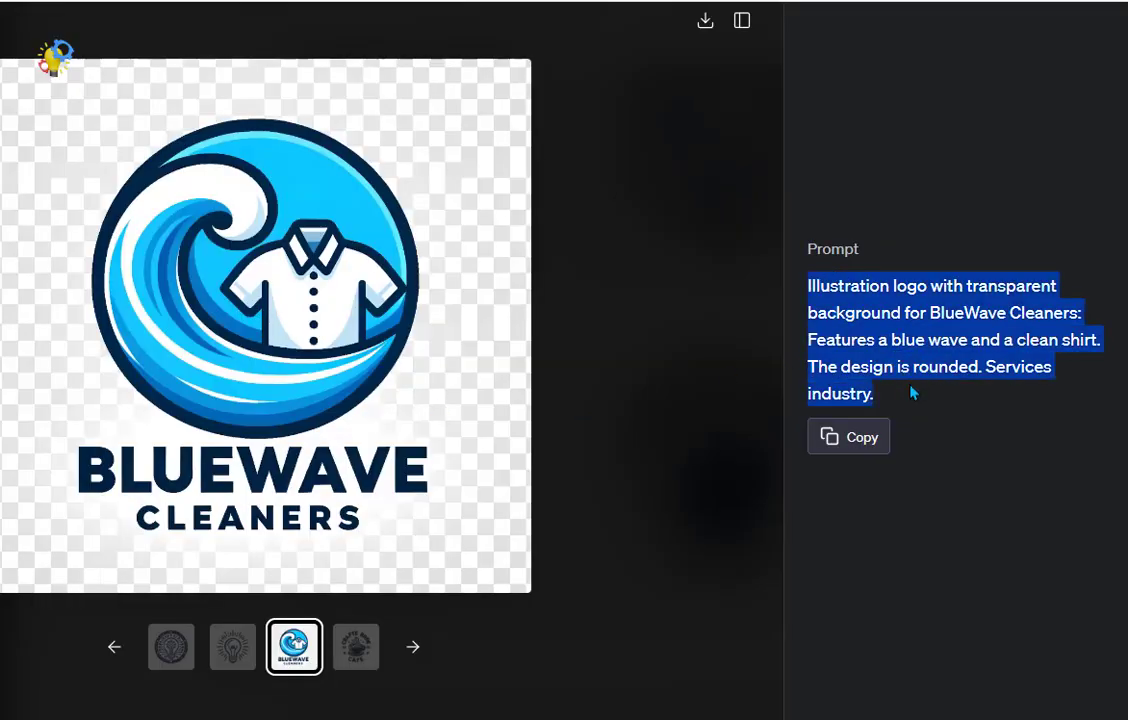
pyautogui.click(897, 370)
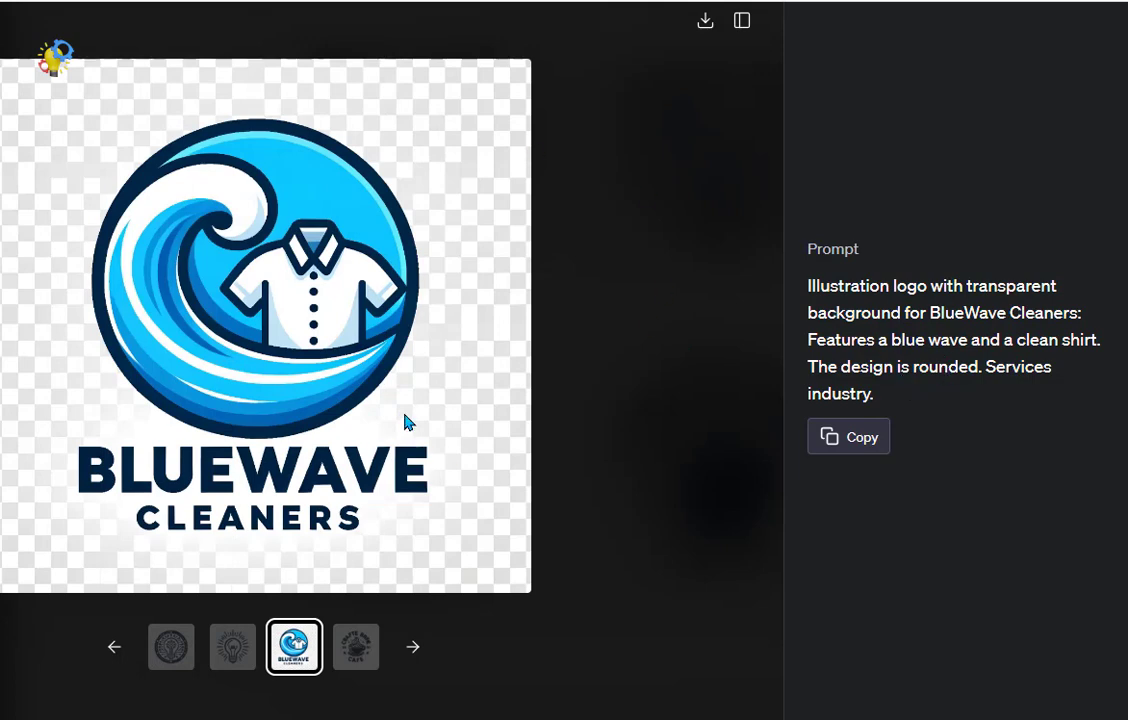
pyautogui.press('Escape')
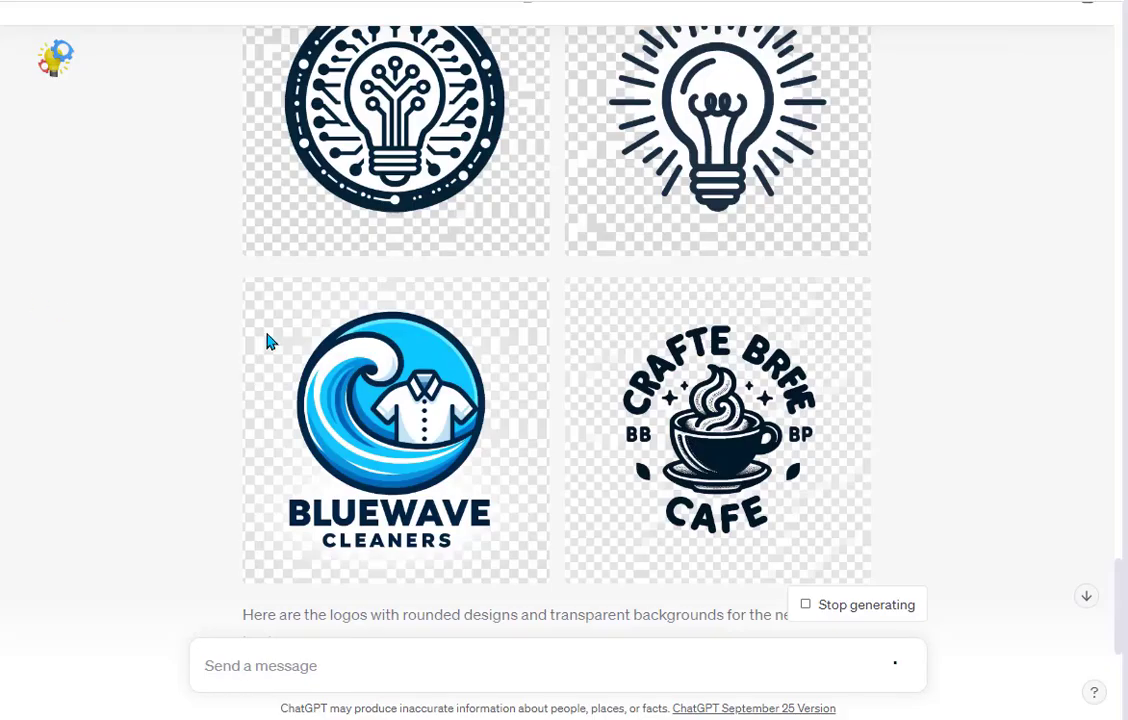
# Examine the newly generated set of colourful logos below the latest request
pyautogui.moveTo(385, 405)
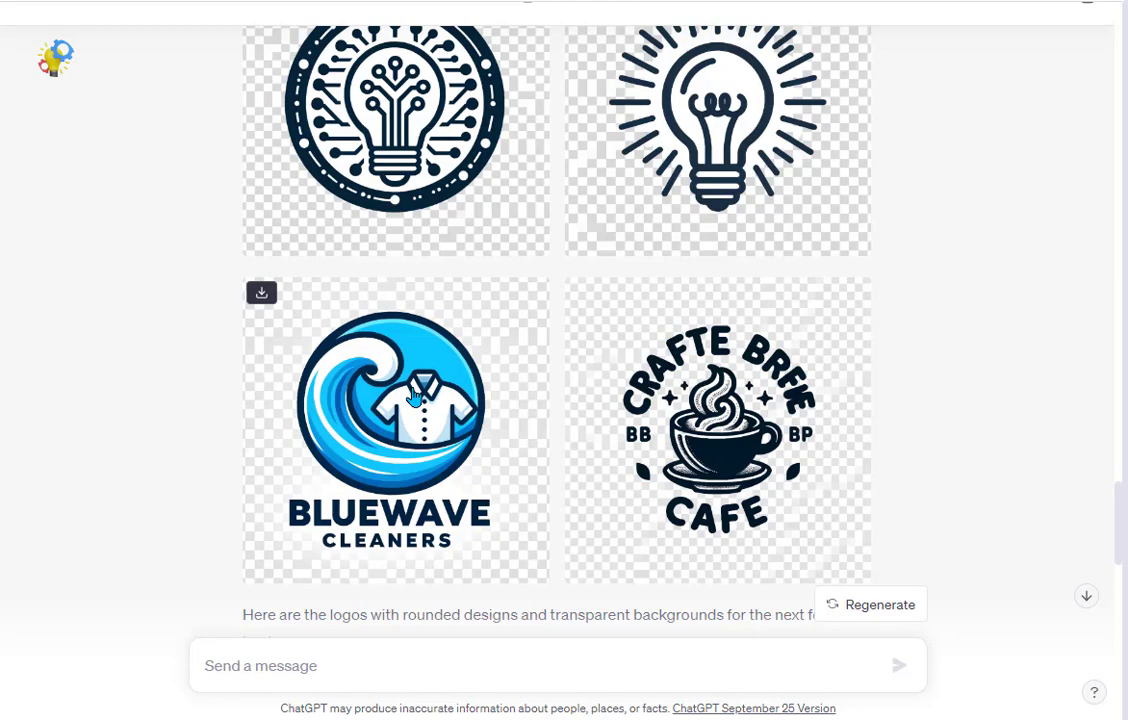
pyautogui.scroll(-10, 412, 398)
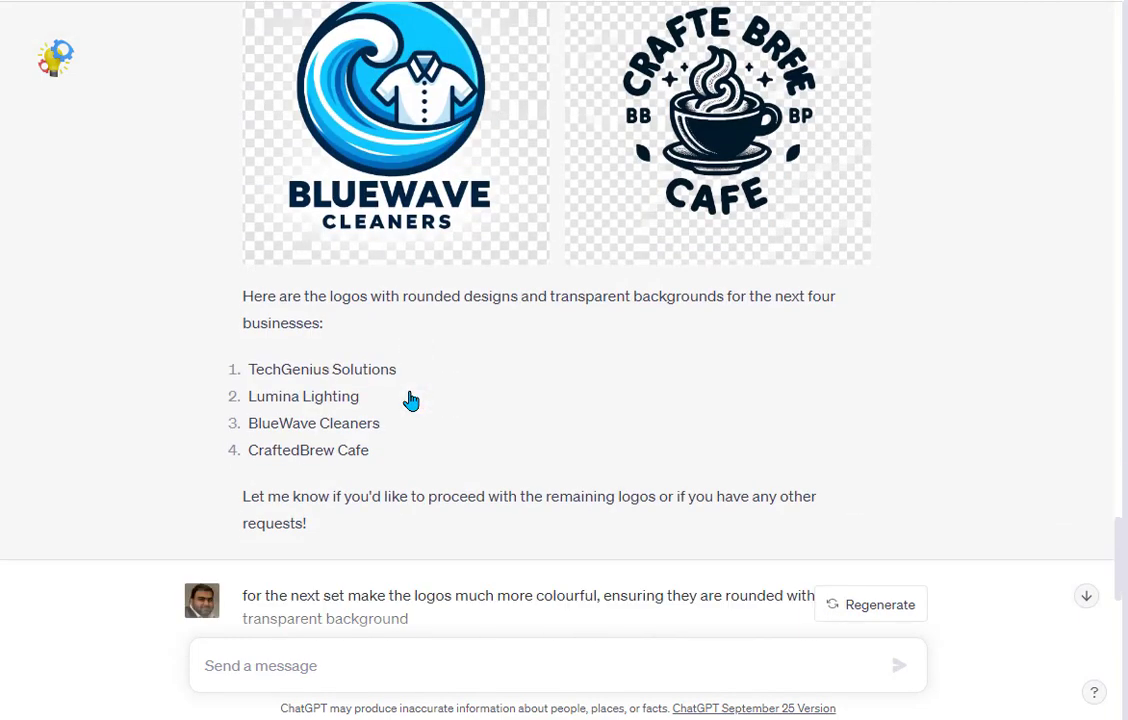
pyautogui.scroll(1, 191, 400)
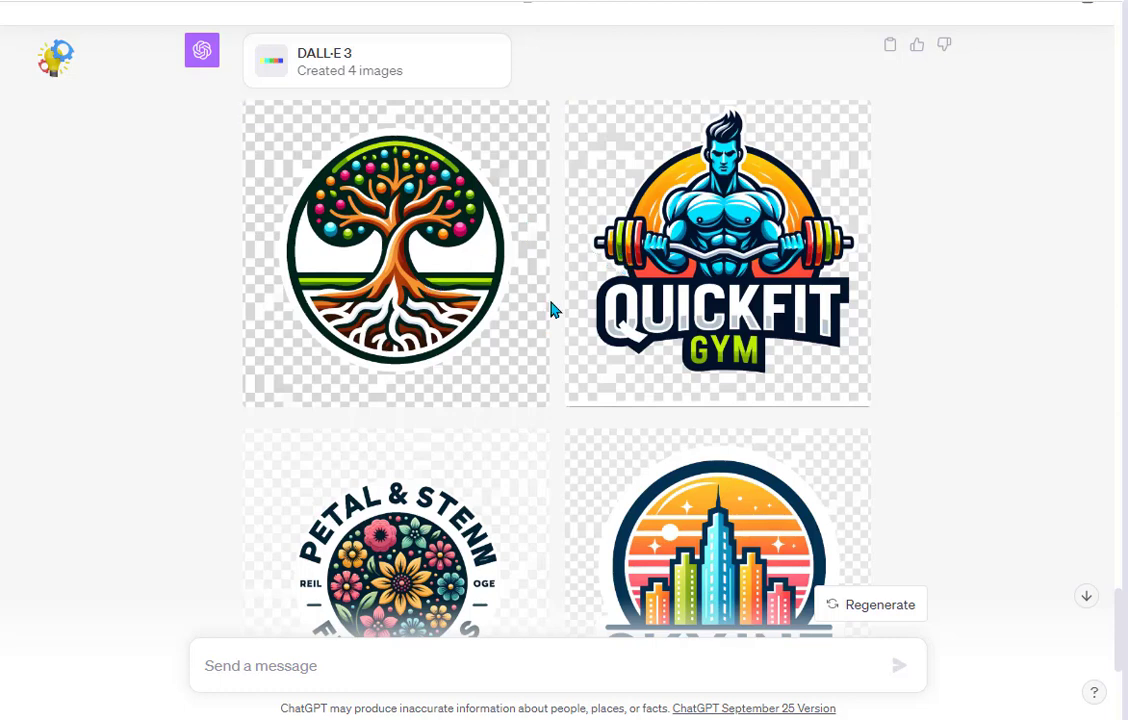
pyautogui.scroll(-2, 584, 330)
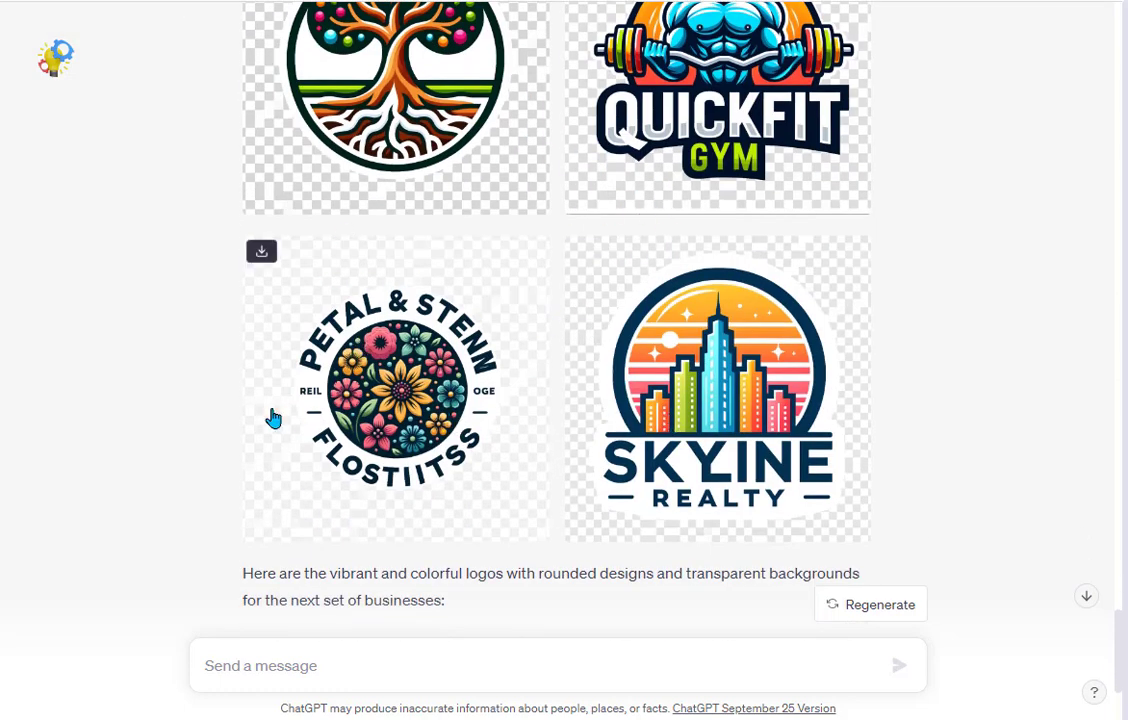
# Compare the newest colourful logos with the table of mock businesses, checking the QuickFit Gym row and its industry
pyautogui.scroll(1, 172, 393)
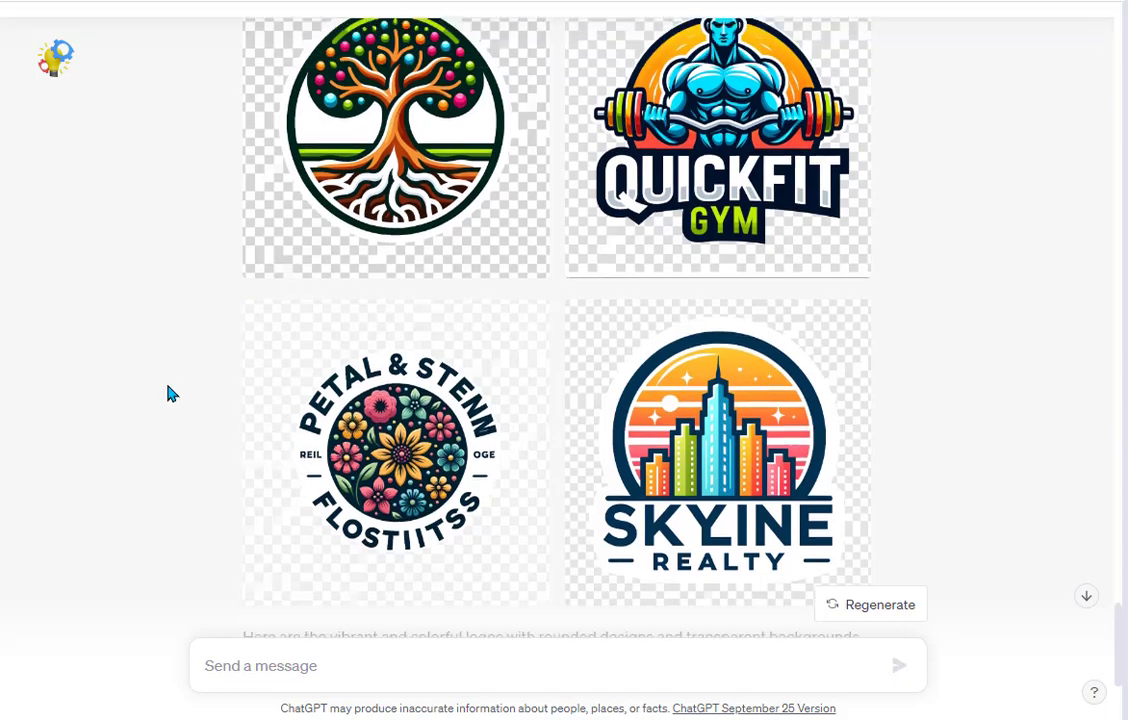
pyautogui.scroll(20, 238, 386)
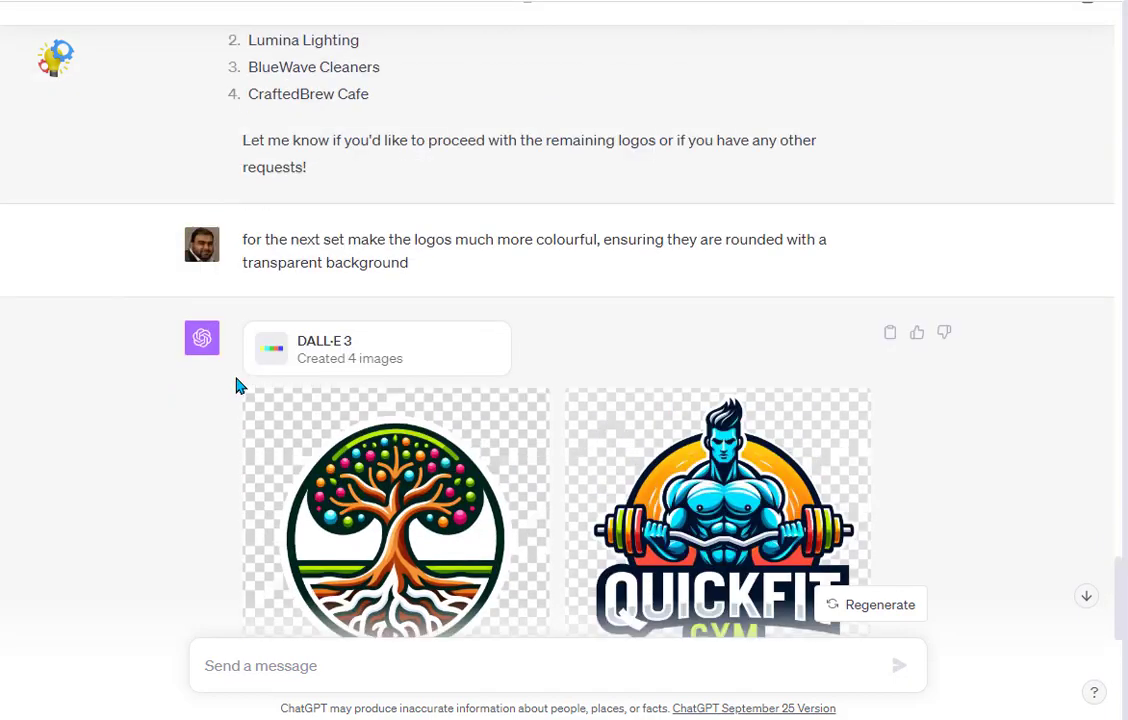
pyautogui.scroll(15, 238, 386)
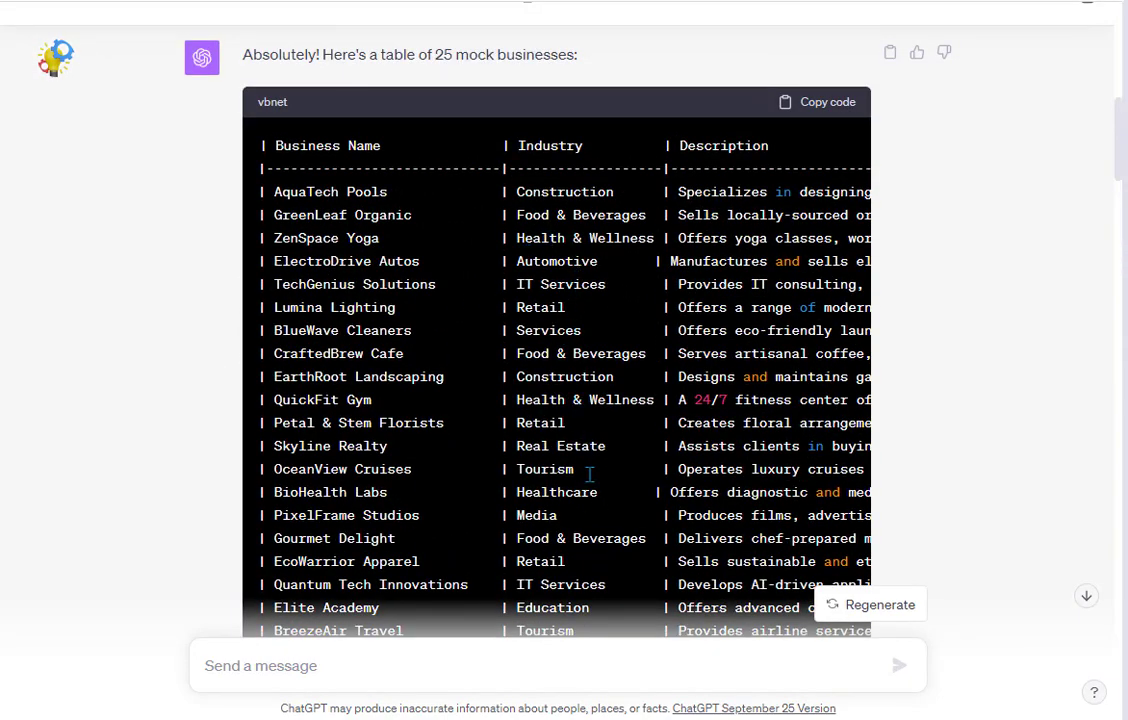
pyautogui.scroll(-1, 592, 492)
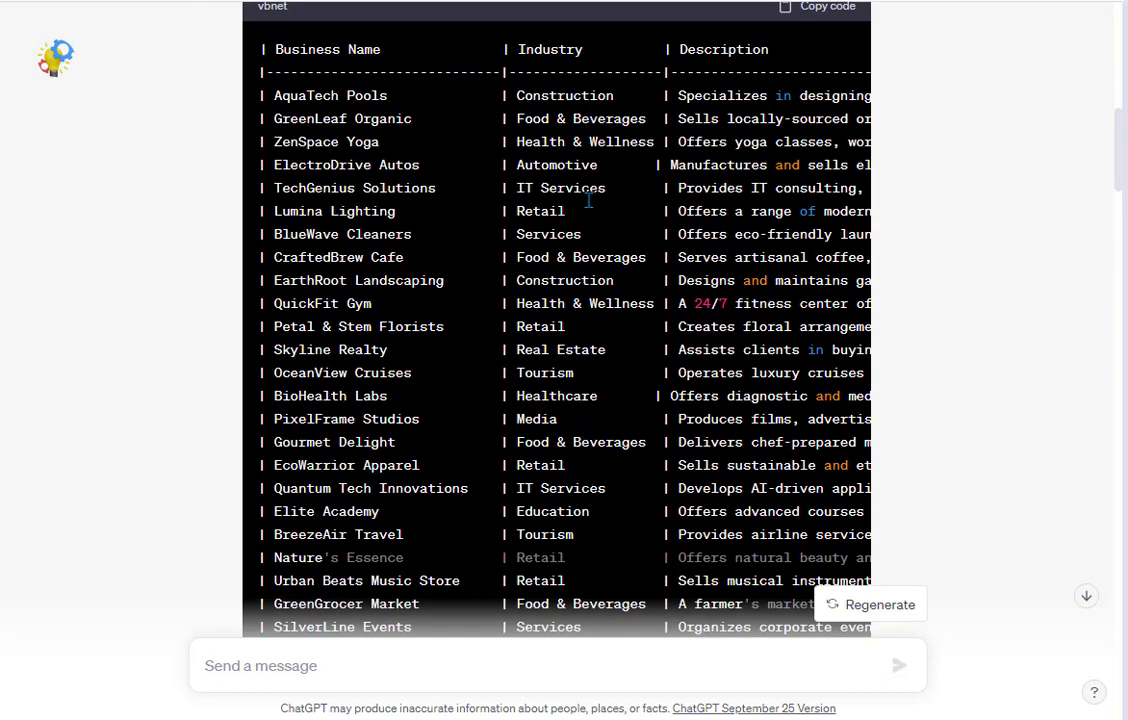
pyautogui.moveTo(396, 305); pyautogui.dragTo(275, 308)
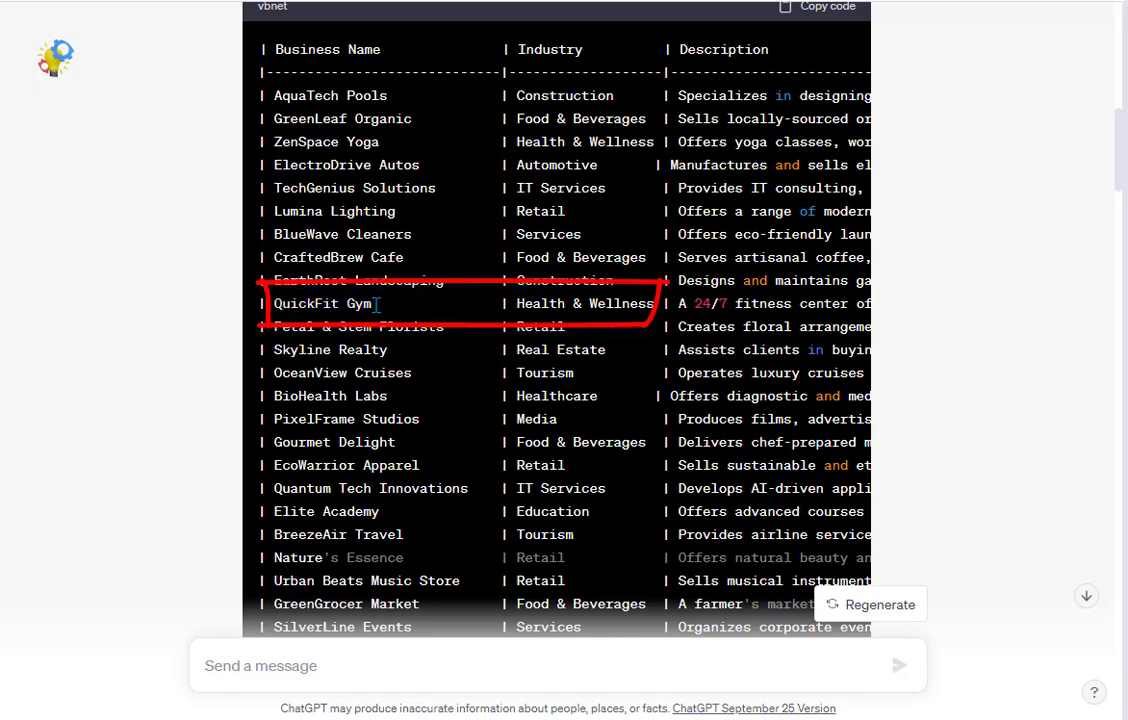
pyautogui.scroll(-15, 376, 305)
pyautogui.scroll(-20, 376, 305)
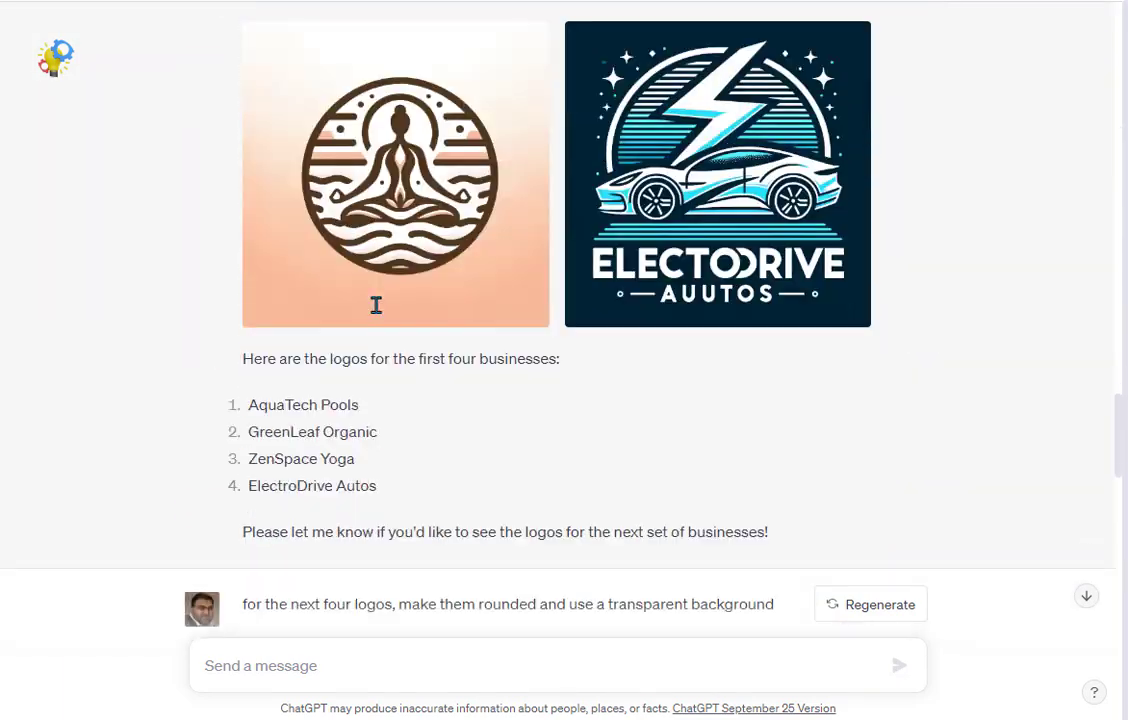
pyautogui.scroll(-2, 378, 304)
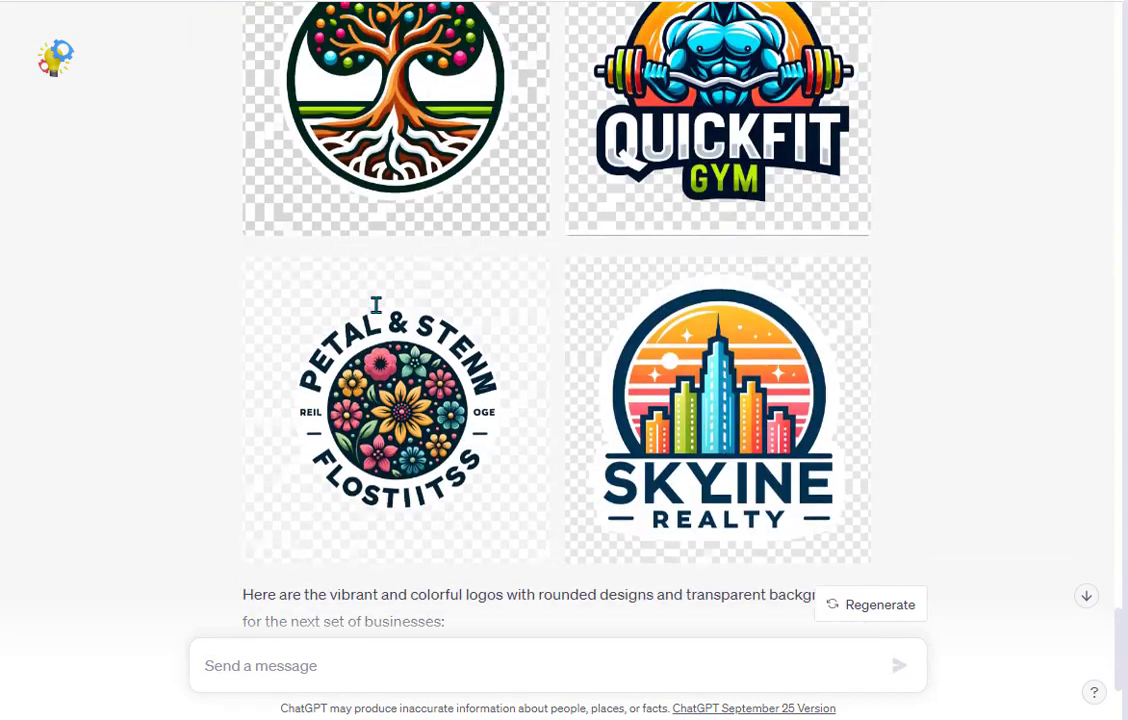
pyautogui.scroll(2, 378, 304)
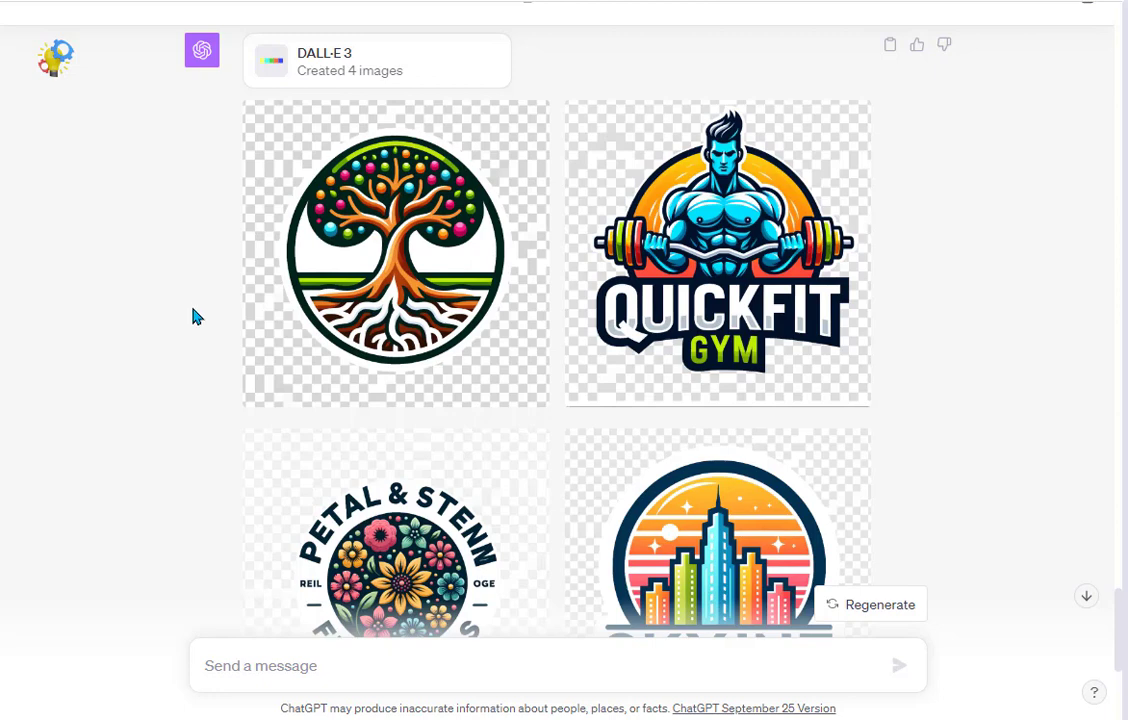
pyautogui.scroll(-1, 471, 352)
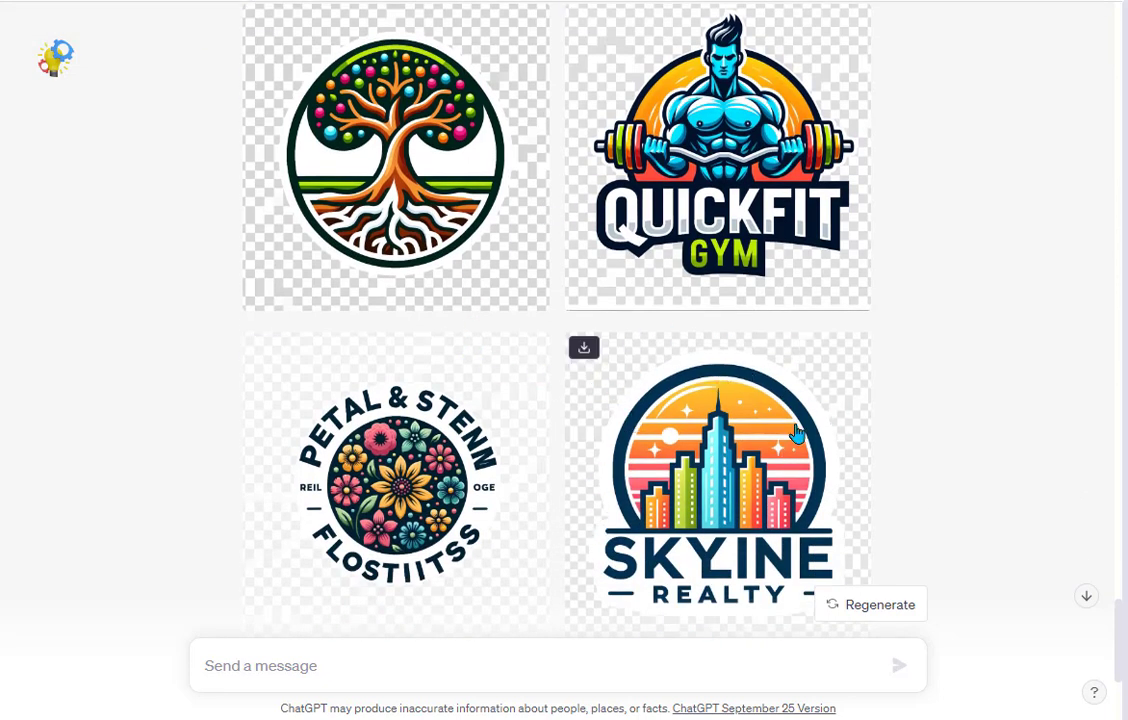
# Send the message "conntinue" to request logos for the next four businesses
pyautogui.scroll(-4, 491, 479)
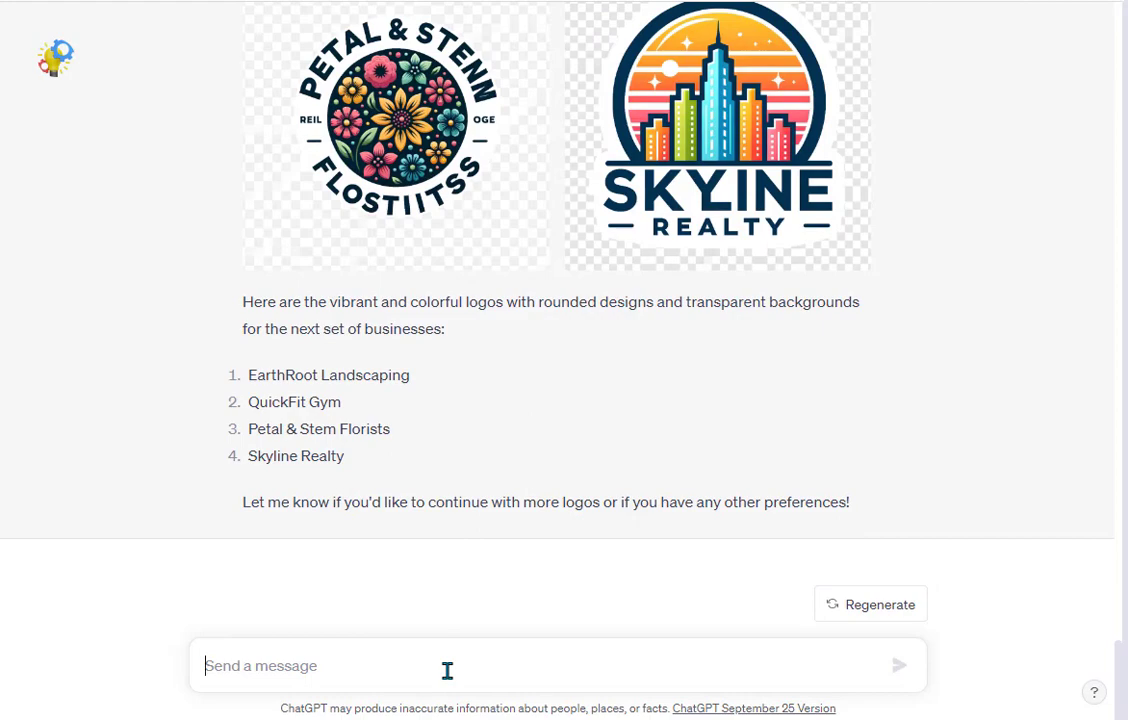
pyautogui.write('conn')
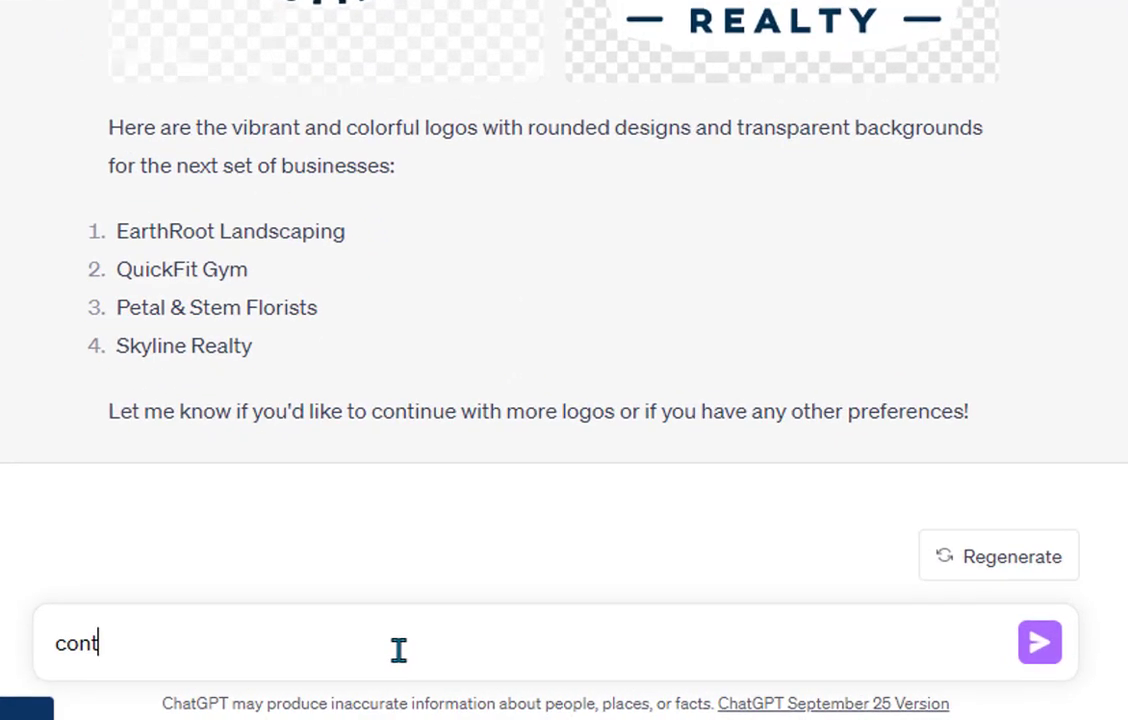
pyautogui.write('tinue')
pyautogui.press('Return')
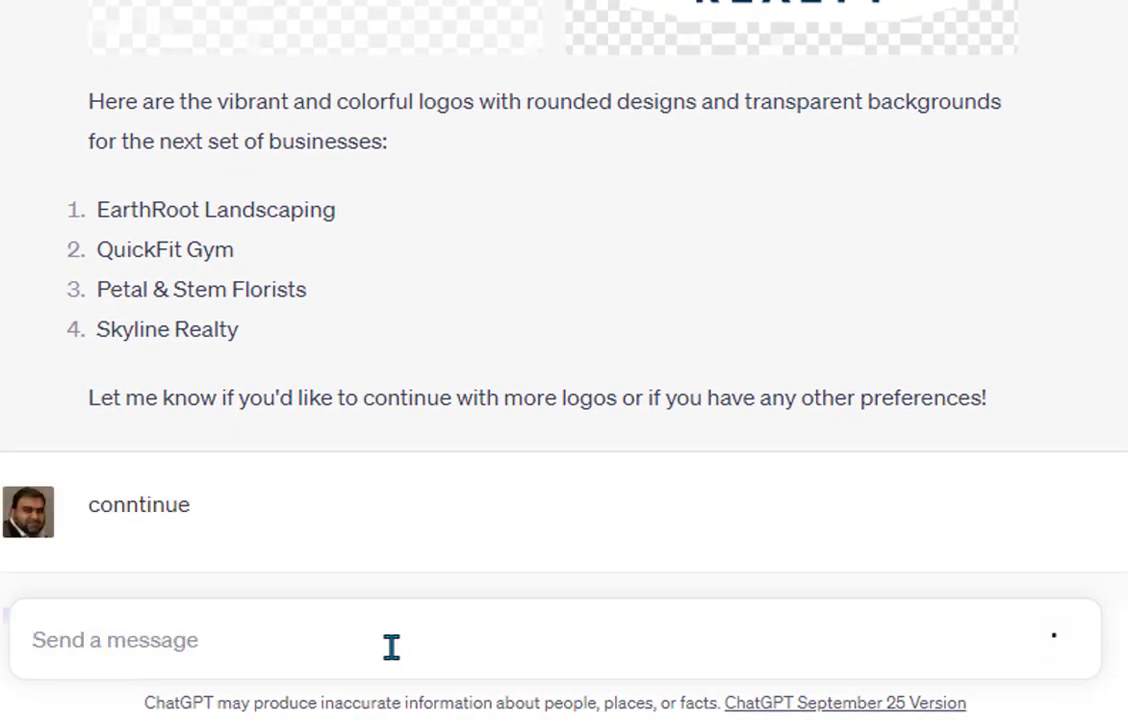
# Review the previous colourful logos and the new set generated below the latest request
pyautogui.scroll(6, 180, 365)
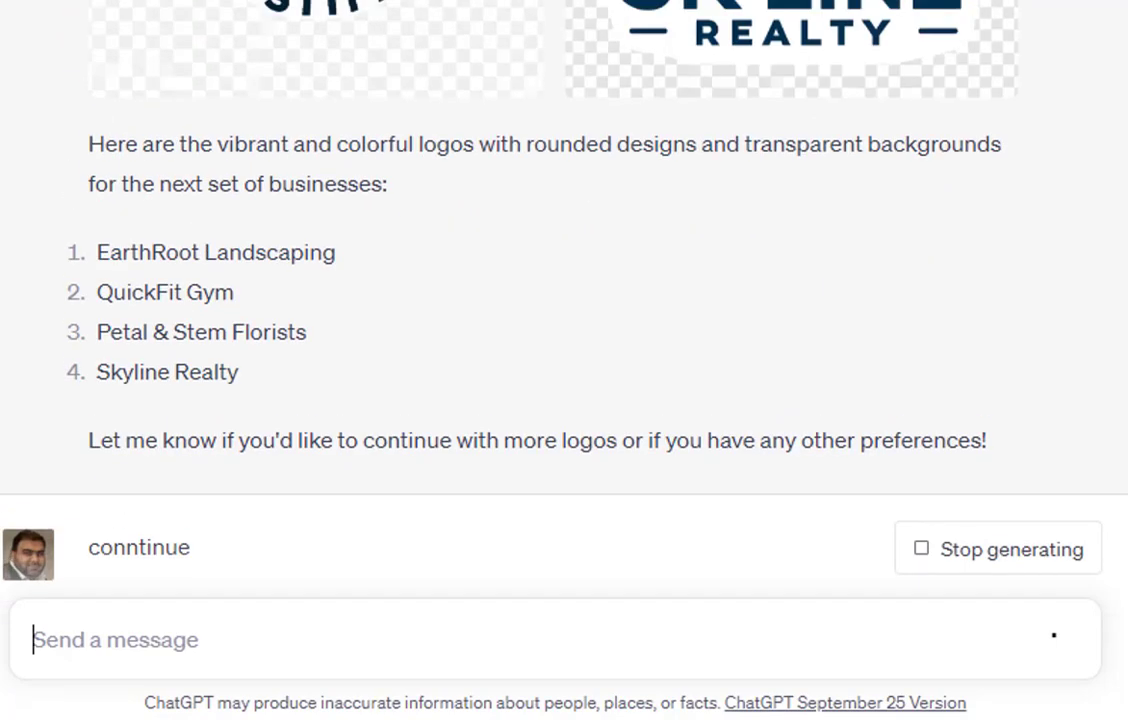
pyautogui.scroll(1, 205, 118)
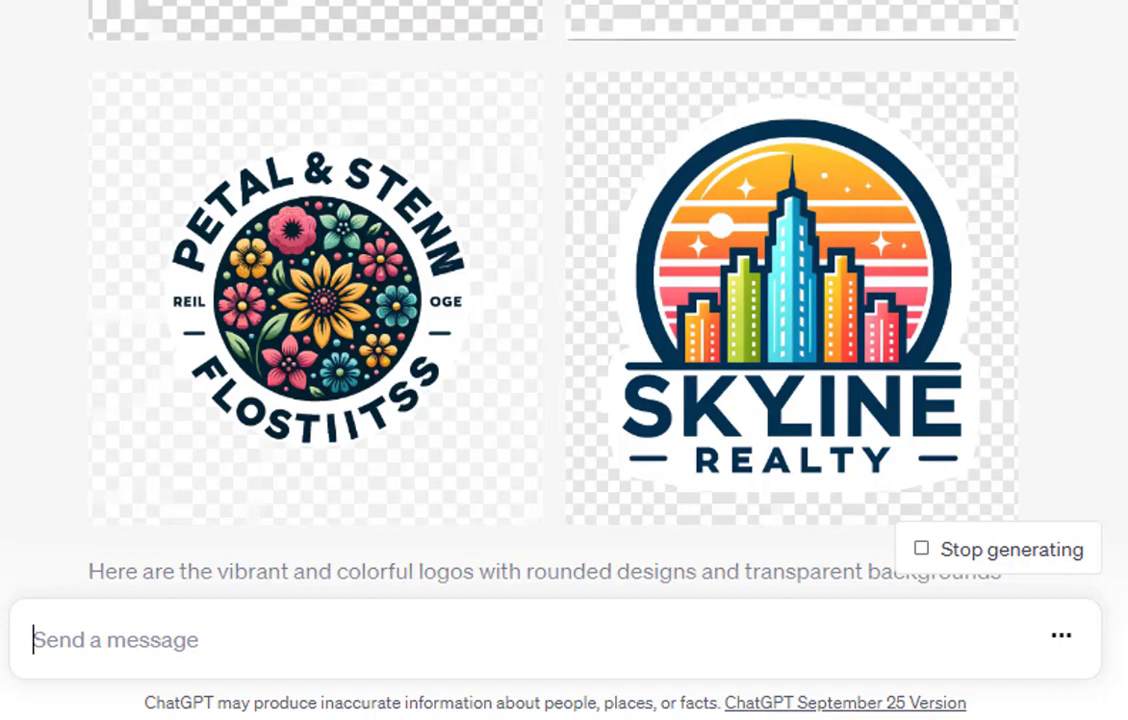
pyautogui.scroll(4, 553, 300)
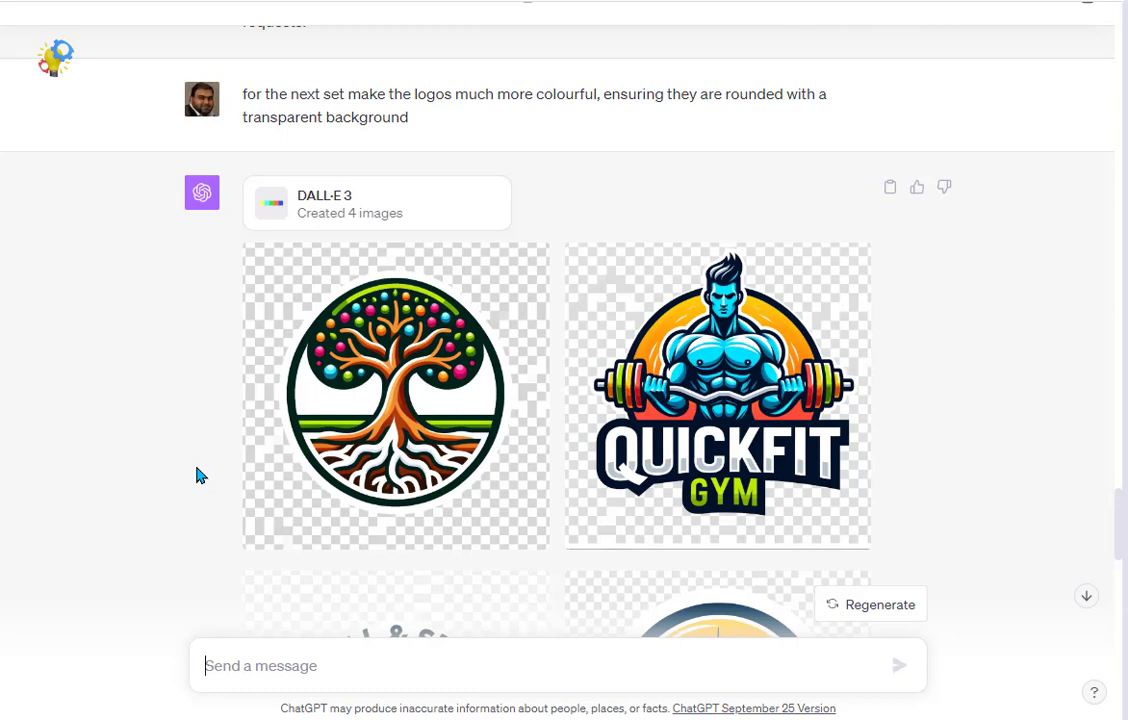
pyautogui.scroll(-4, 185, 447)
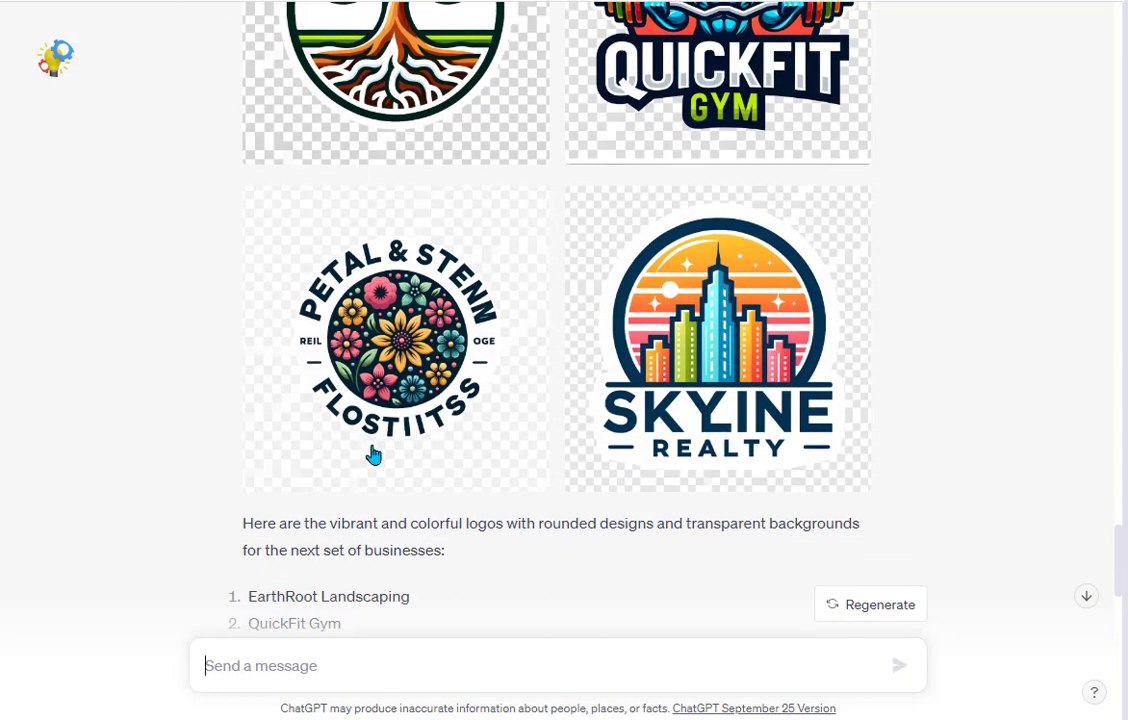
pyautogui.scroll(-8, 108, 413)
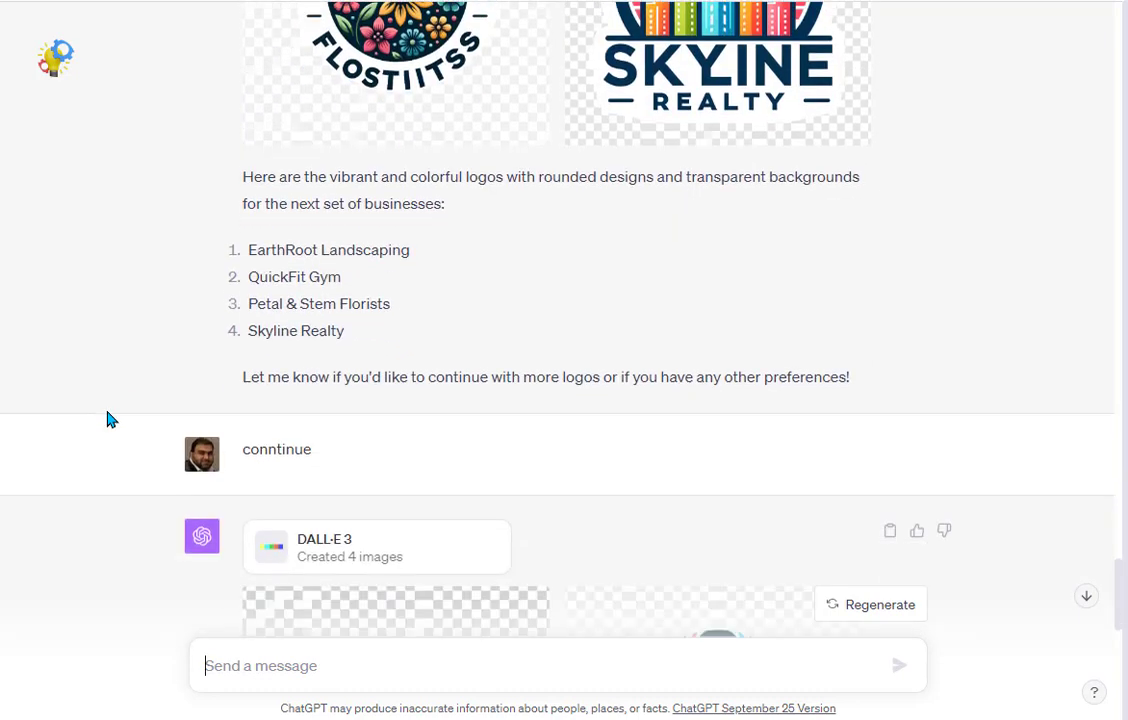
pyautogui.scroll(-1, 108, 420)
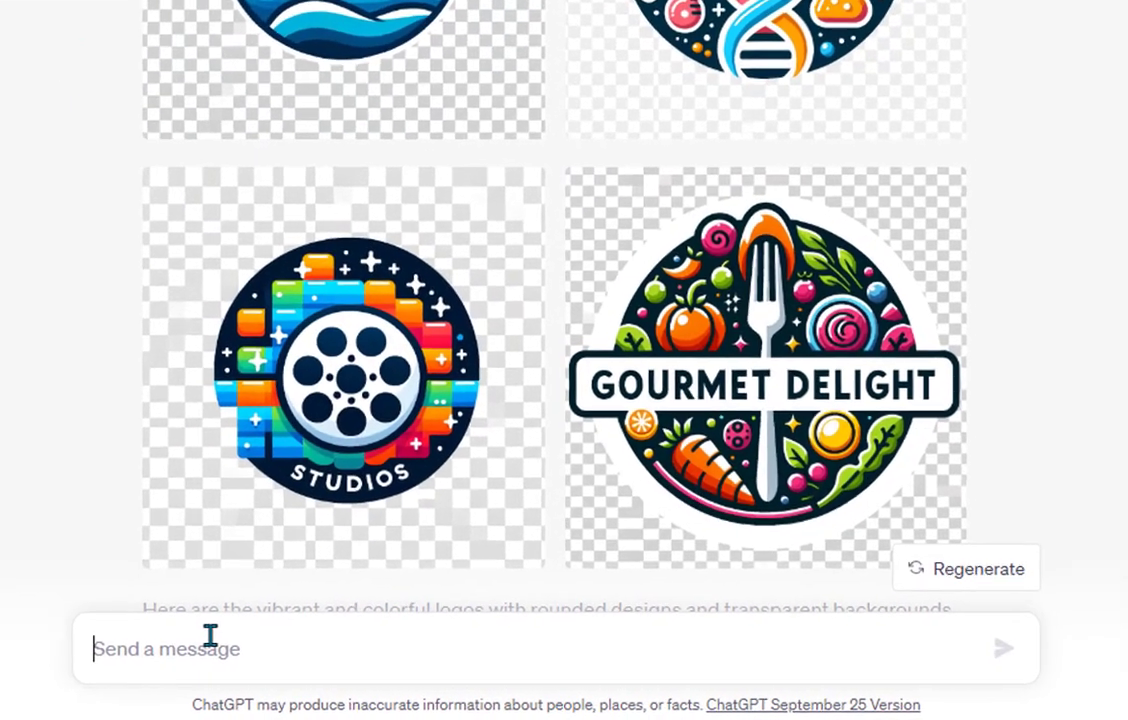
# Send a follow-up message reading "for the next set of logos, make them grey scale"
pyautogui.scroll(-5, 335, 244)
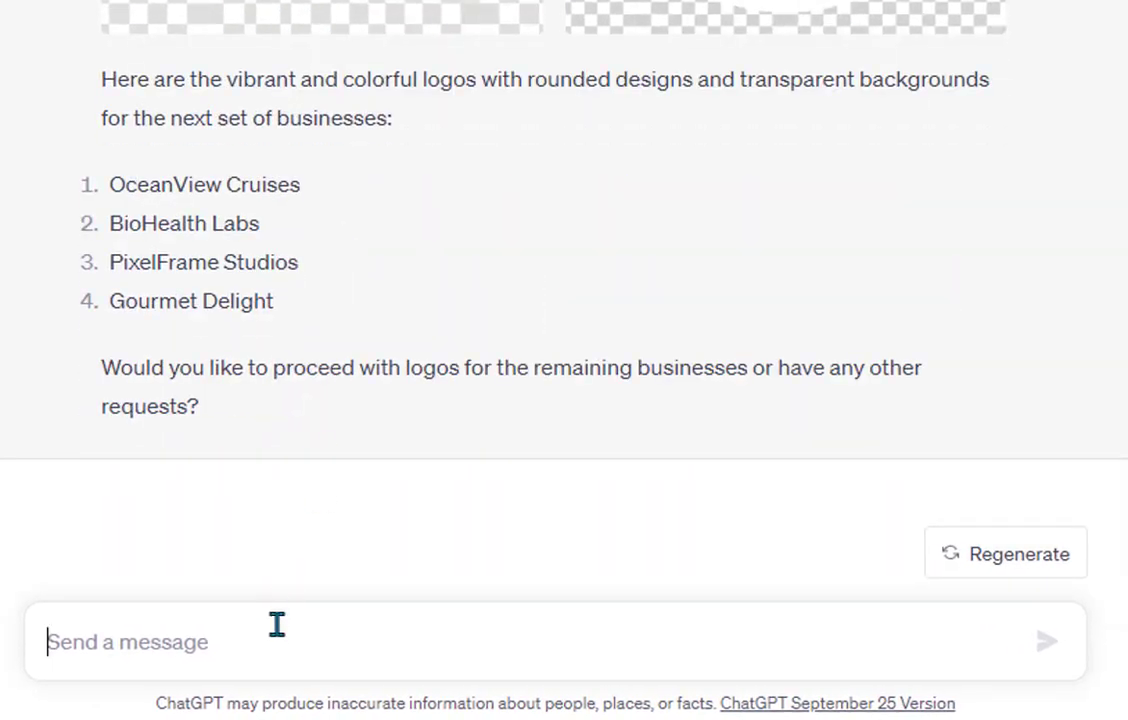
pyautogui.write('for thenex')
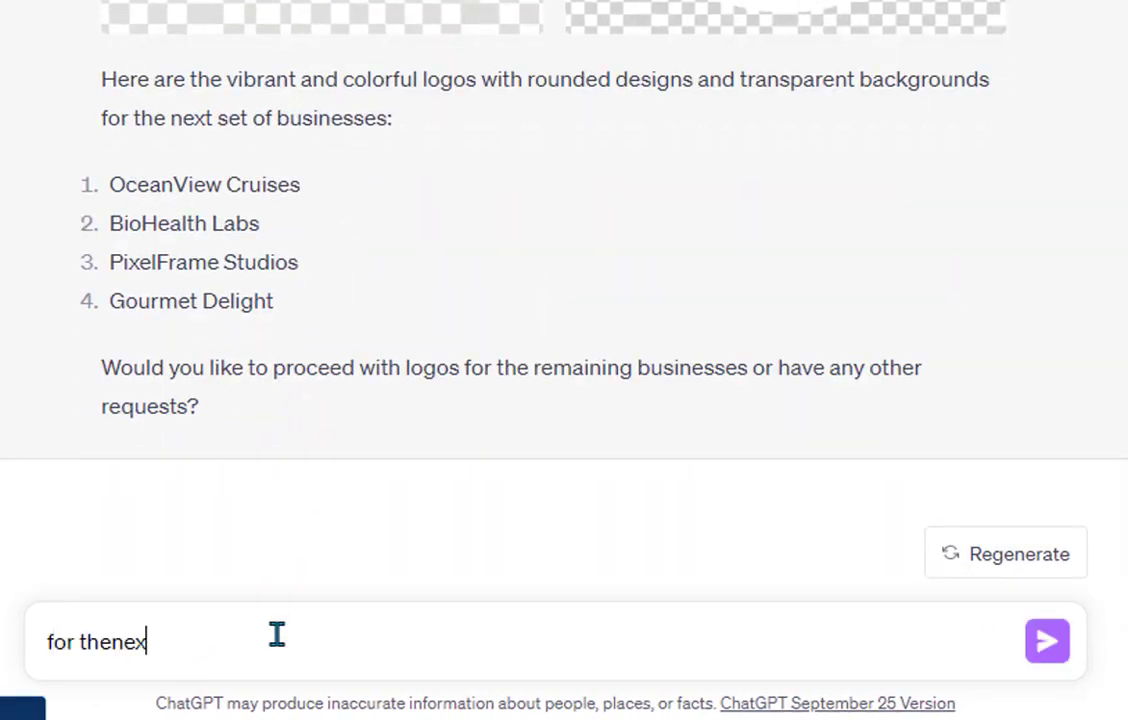
pyautogui.write('t')
pyautogui.press('BackSpace')
pyautogui.press('BackSpace')
pyautogui.press('BackSpace')
pyautogui.press('BackSpace')
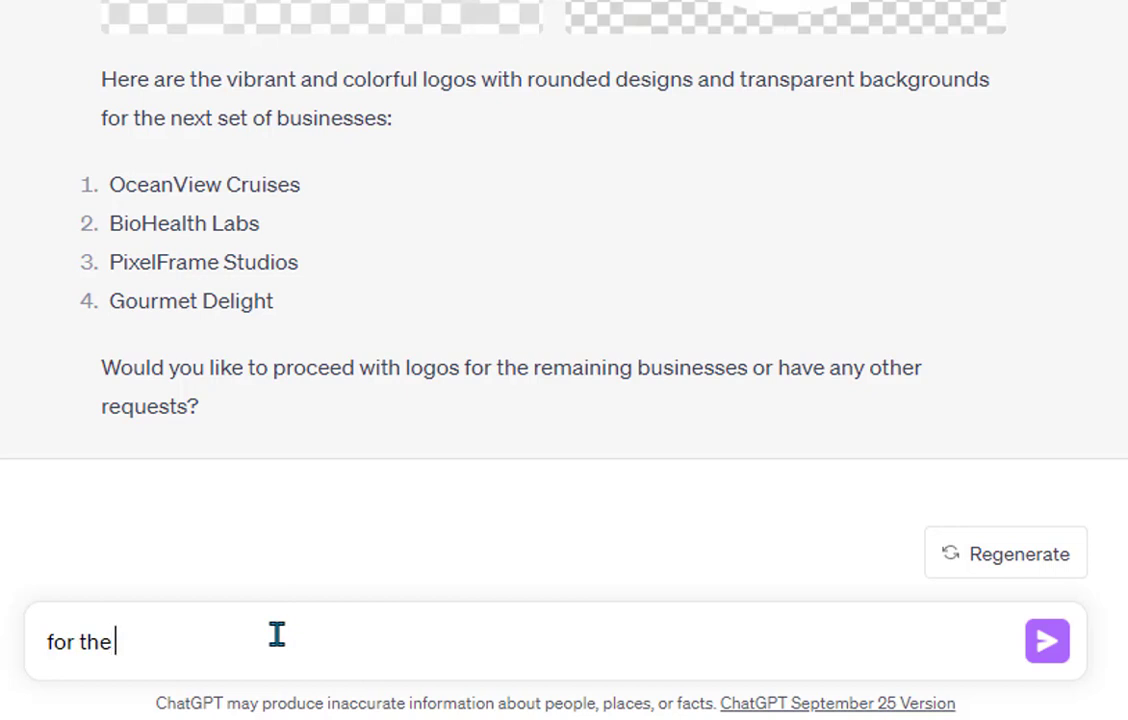
pyautogui.write('next set o')
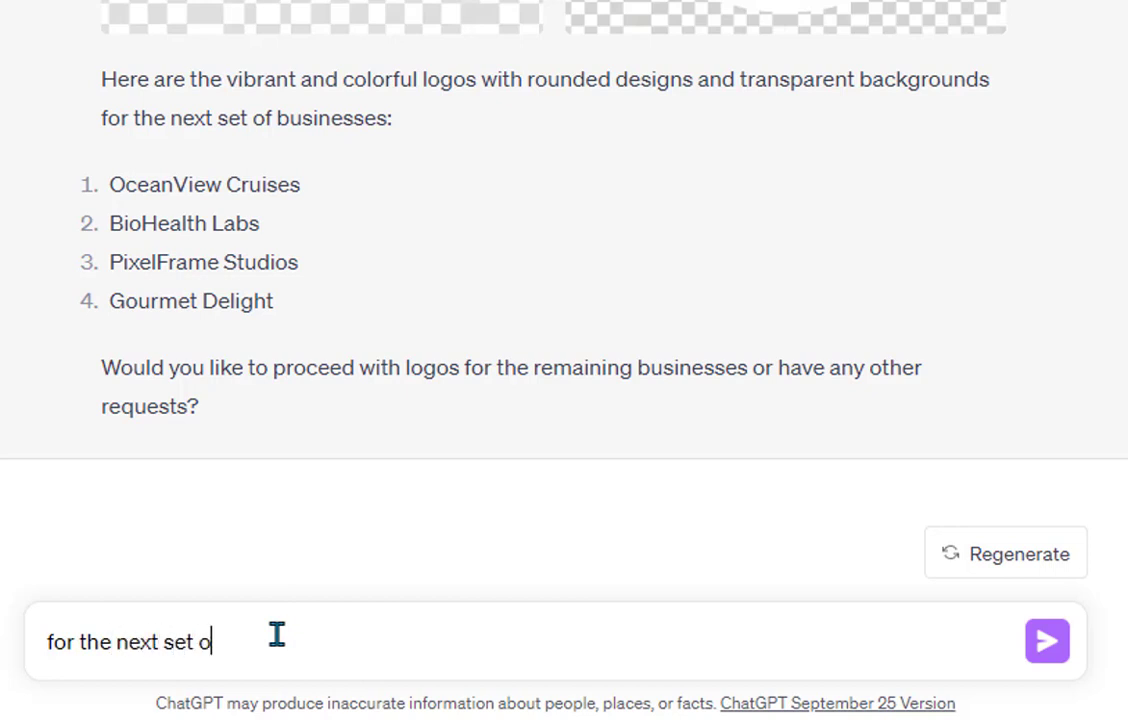
pyautogui.write('f logos, make them ')
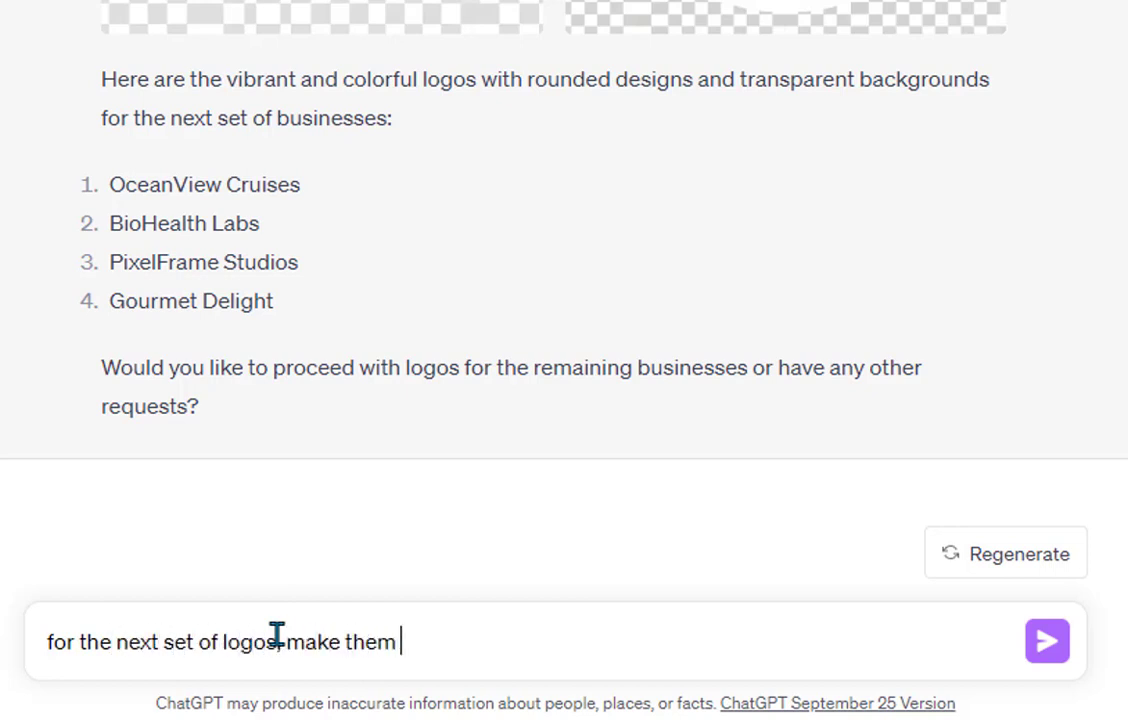
pyautogui.write('grey scale')
pyautogui.press('Return')
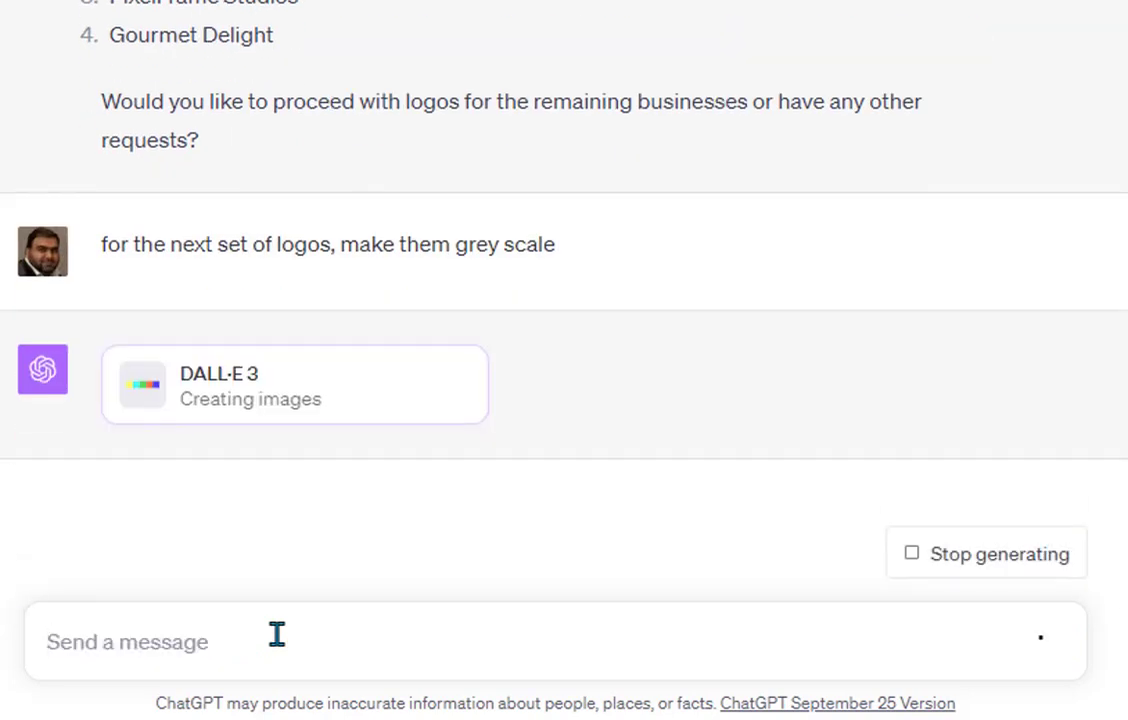
# Review all the earlier logo sets in the conversation, back to AquaTech Pools, while the new images are generated
pyautogui.scroll(4, 564, 300)
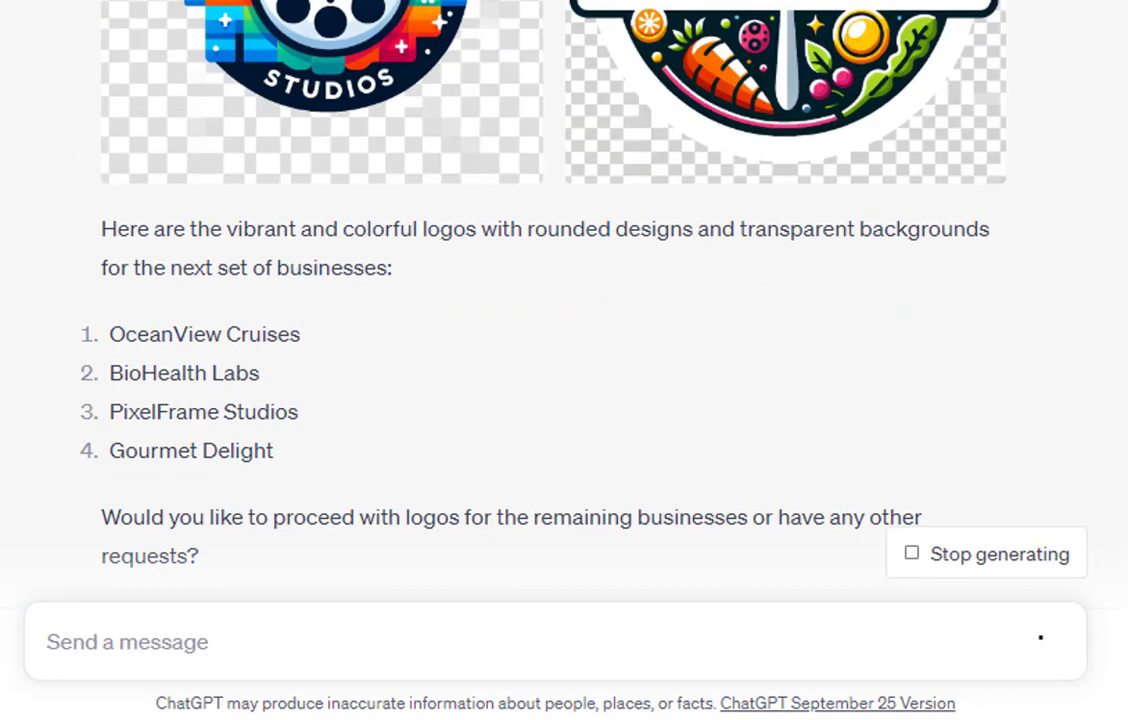
pyautogui.scroll(10, 564, 300)
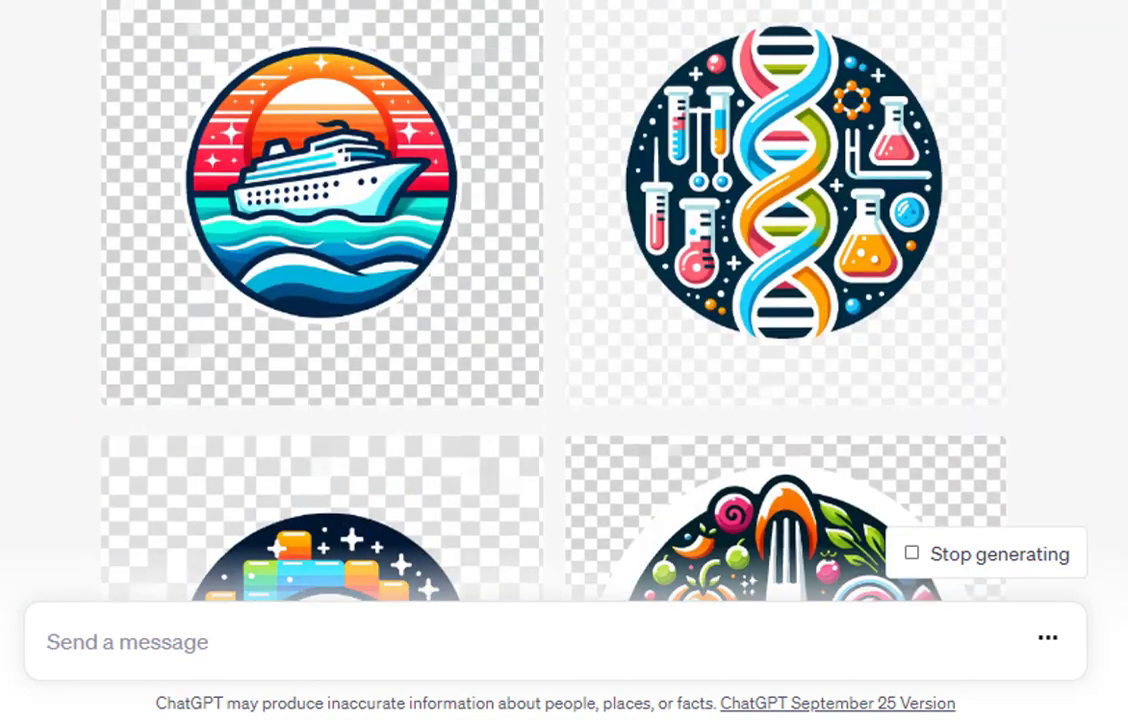
pyautogui.scroll(5, 564, 300)
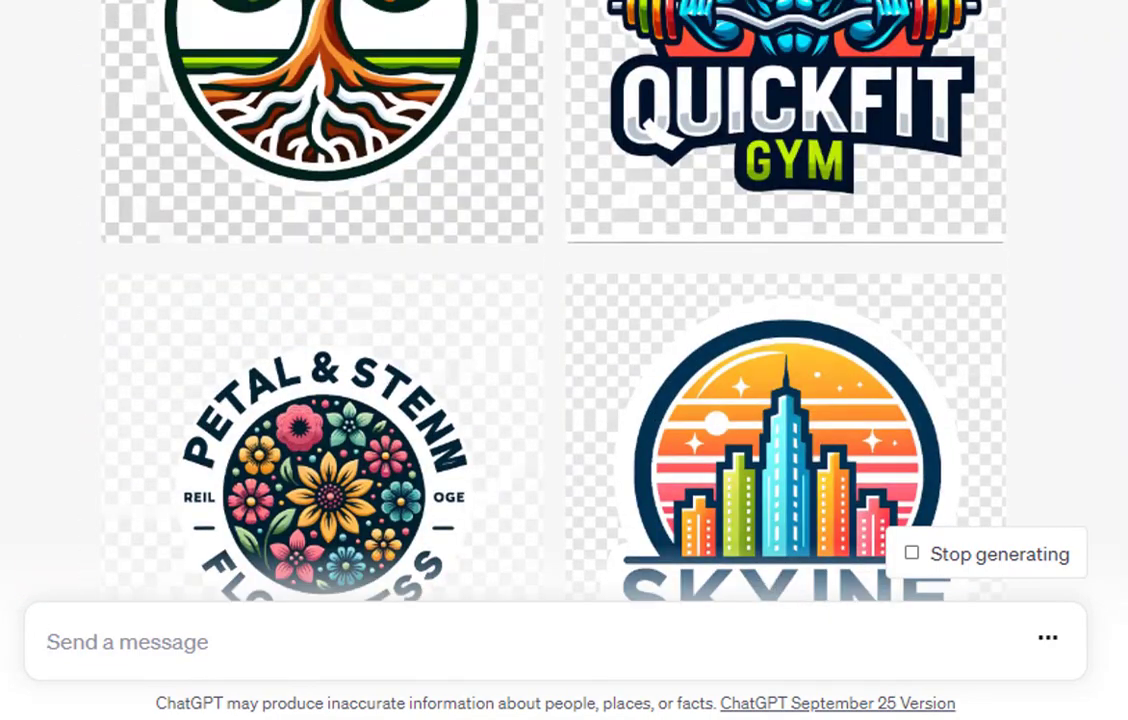
pyautogui.scroll(13, 564, 300)
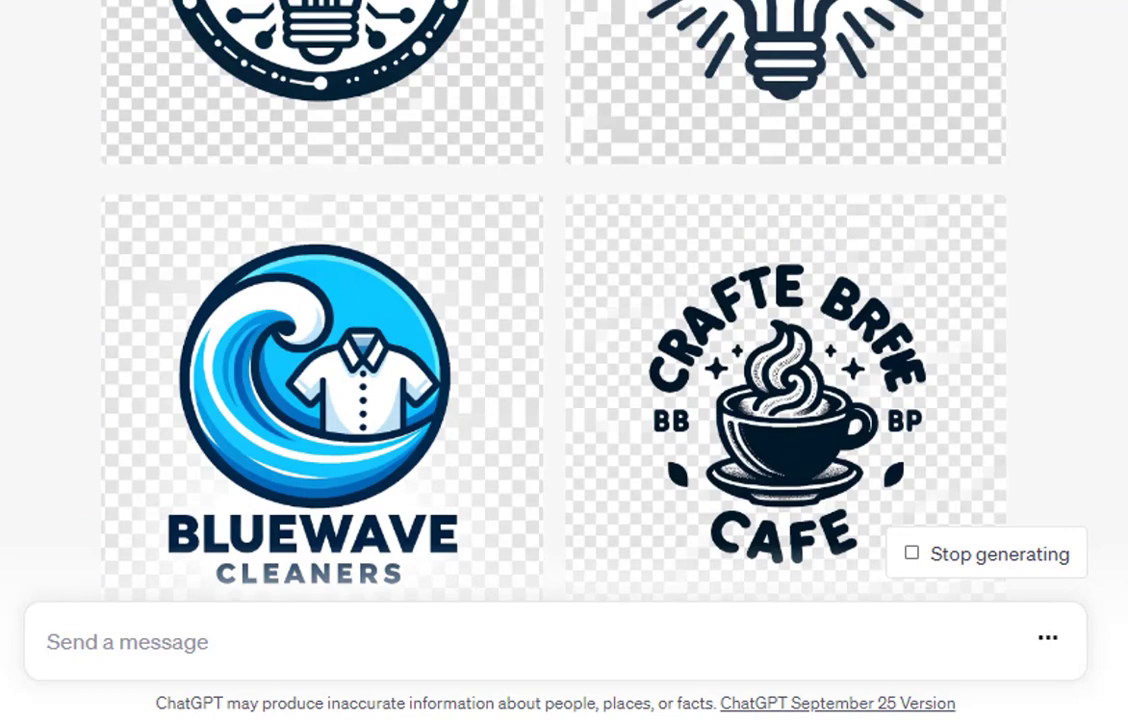
pyautogui.scroll(10, 564, 300)
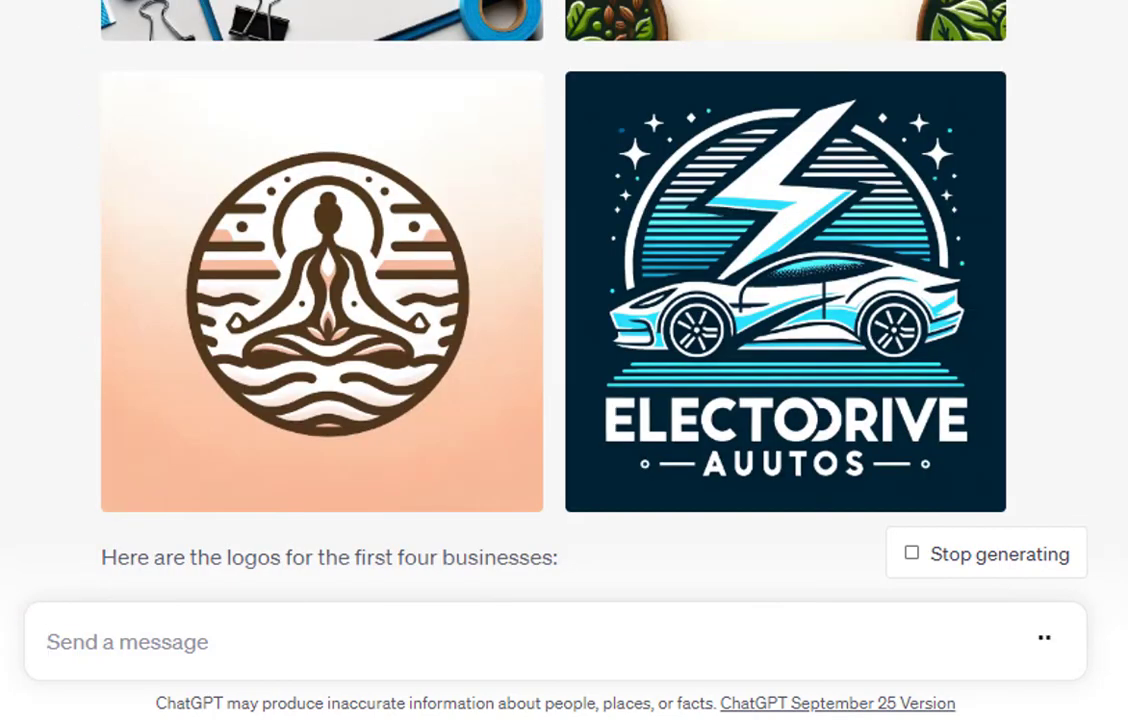
pyautogui.scroll(5, 564, 300)
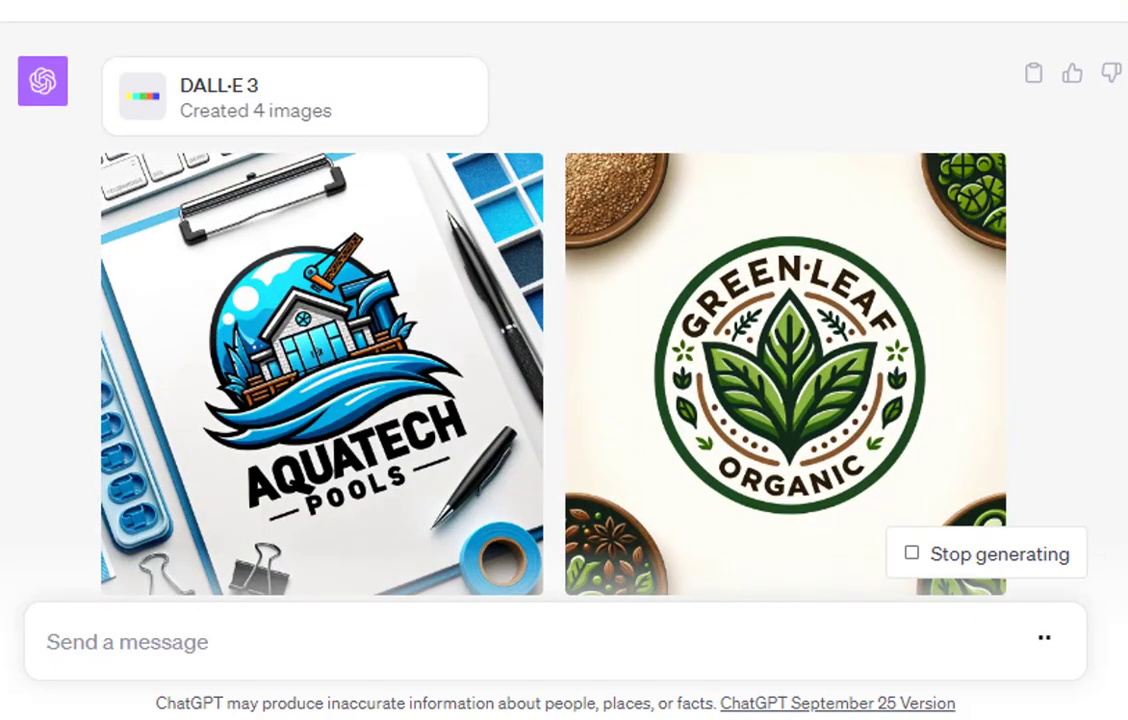
pyautogui.scroll(-6, 564, 300)
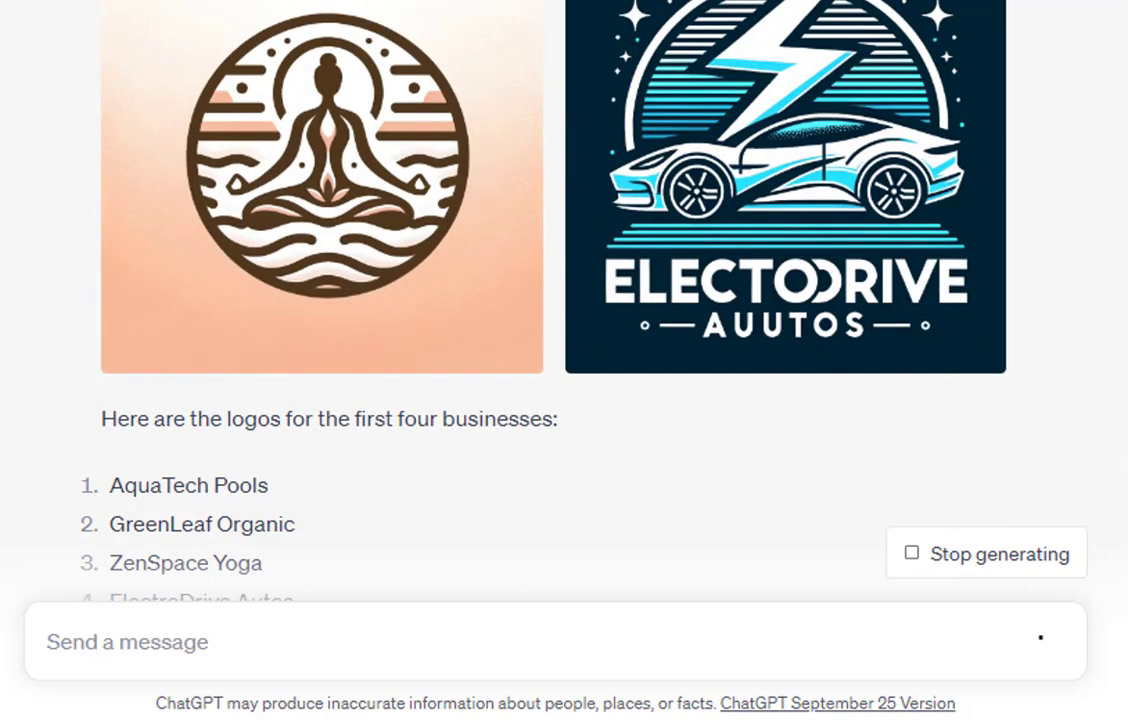
pyautogui.scroll(-15, 564, 300)
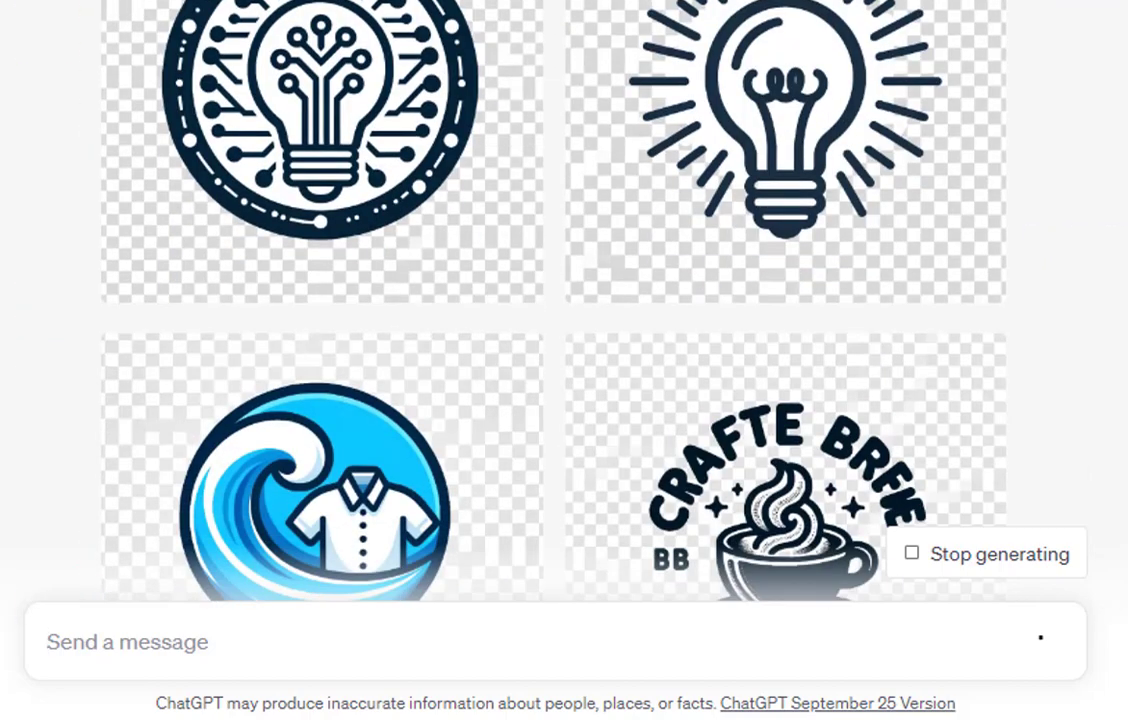
pyautogui.scroll(-6, 564, 300)
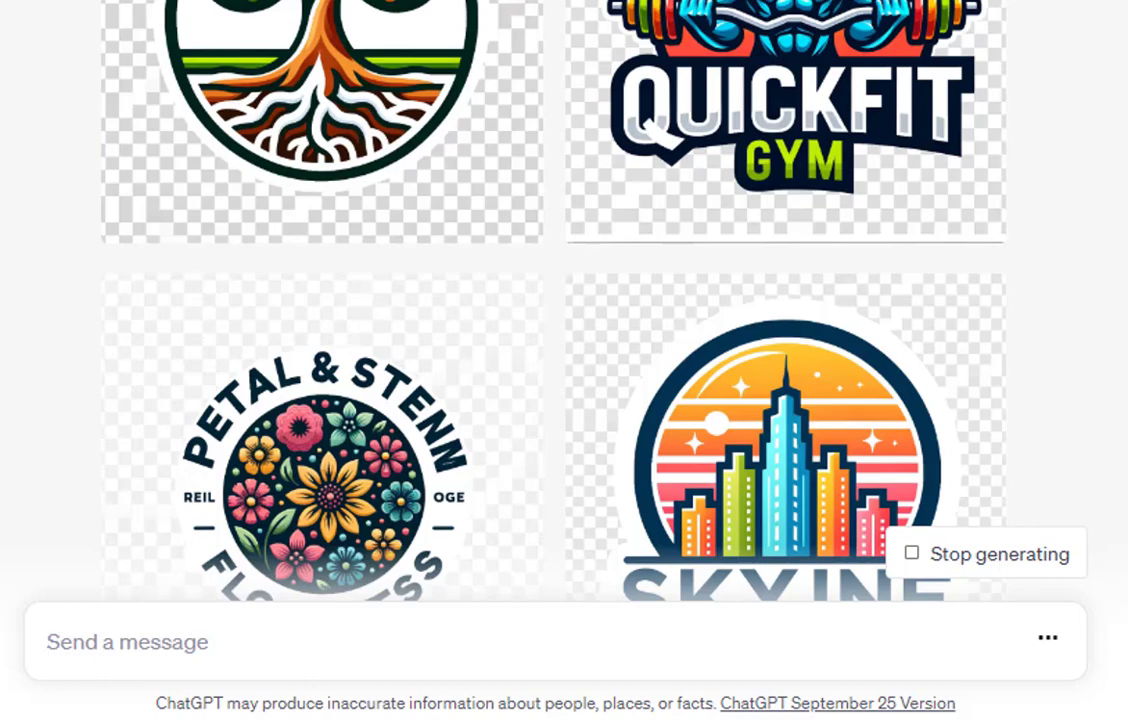
pyautogui.scroll(-20, 564, 300)
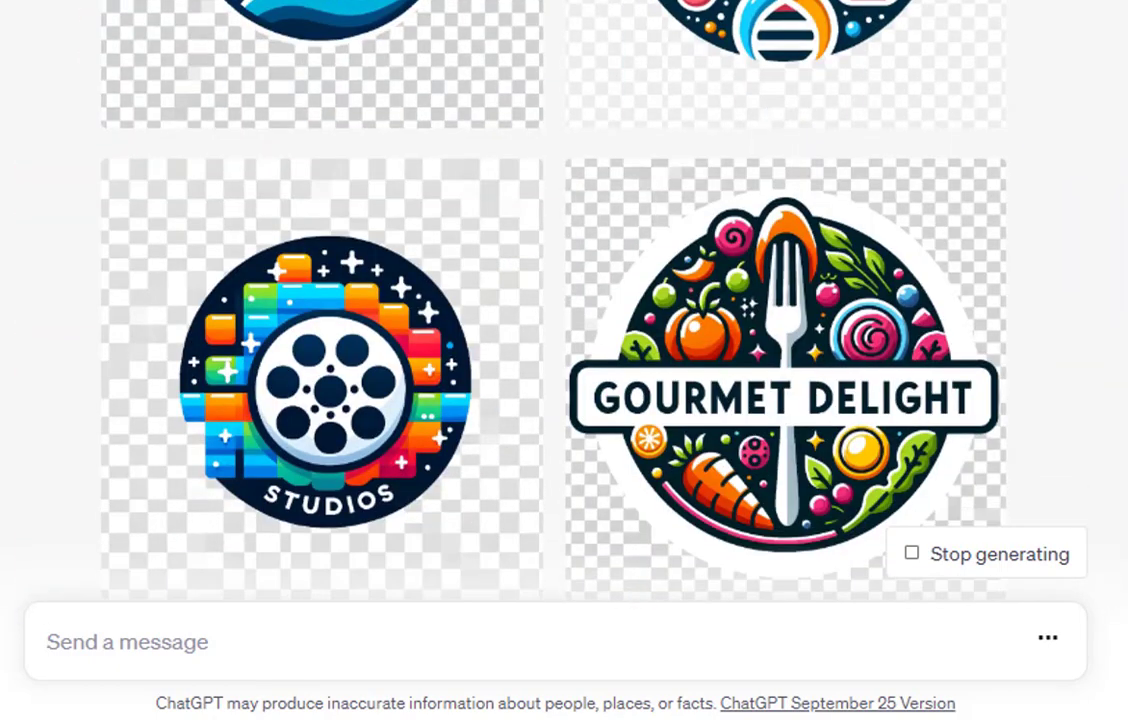
pyautogui.scroll(20, 564, 300)
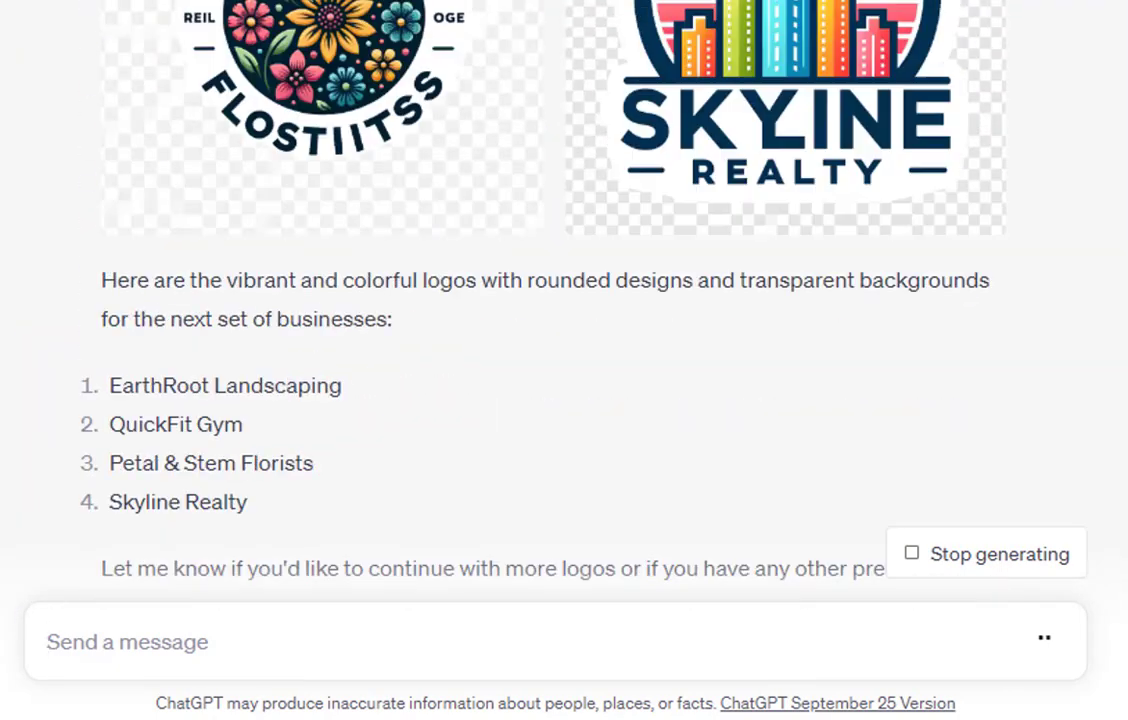
# Look back over the colourful, transparent and original logo sets, from Skyline Realty up to AquaTech Pools and down again
pyautogui.scroll(6, 564, 300)
pyautogui.scroll(-7, 564, 300)
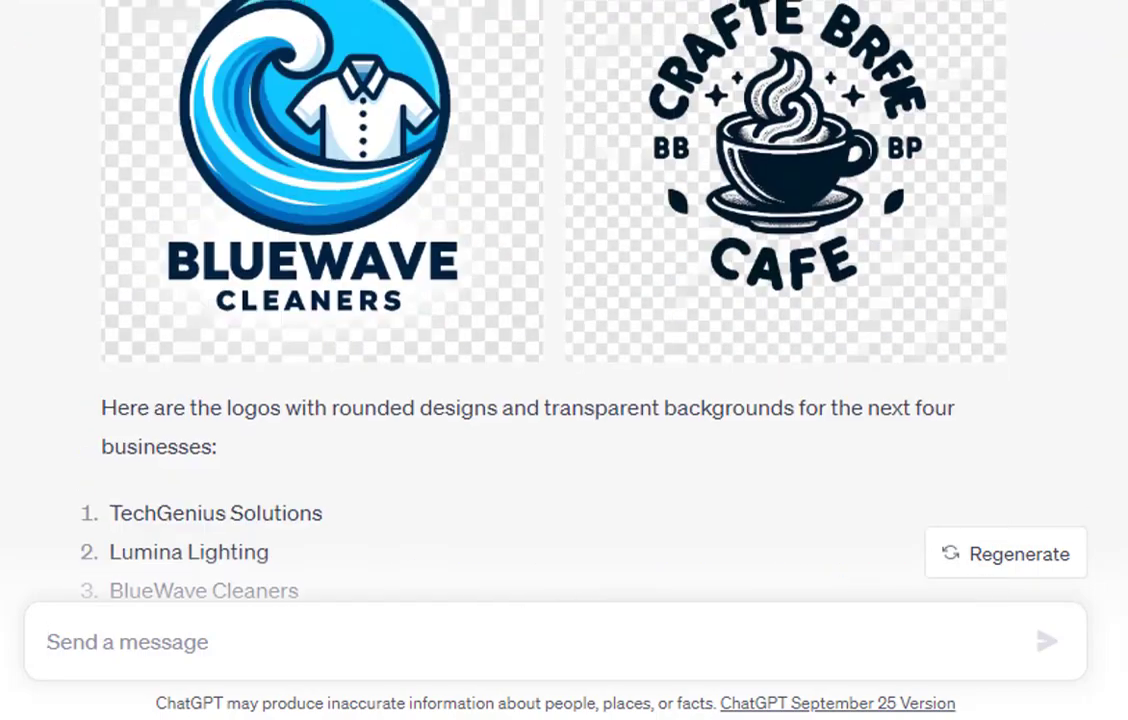
pyautogui.scroll(7, 564, 300)
pyautogui.scroll(15, 564, 300)
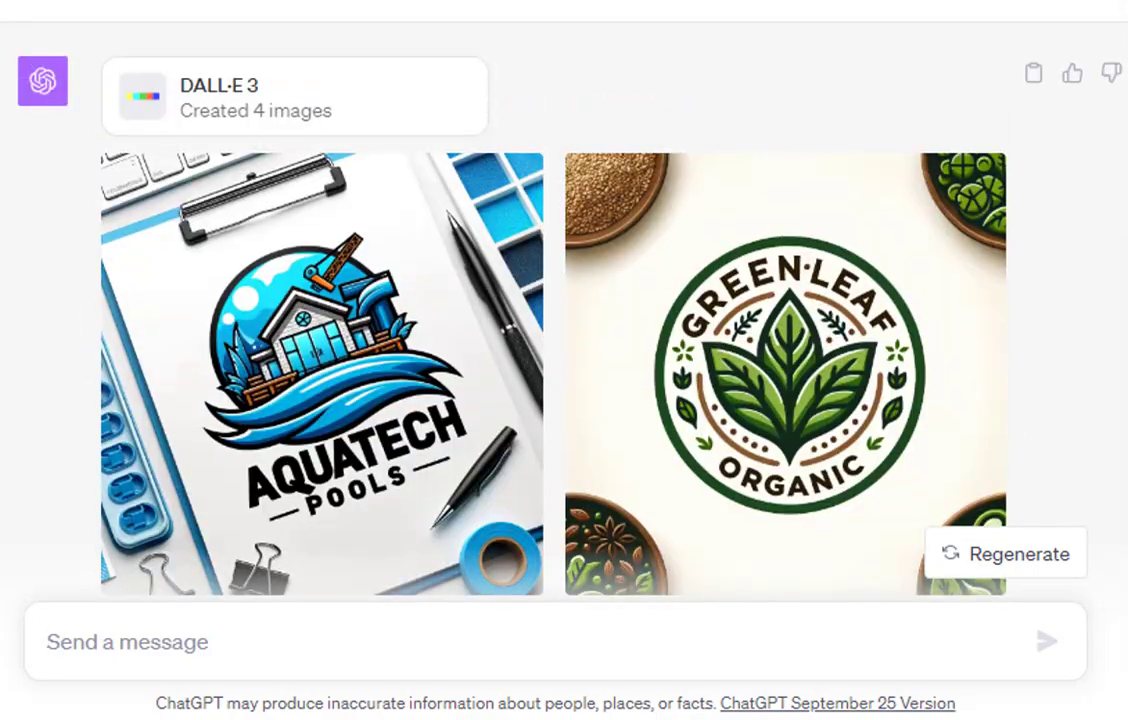
pyautogui.scroll(-15, 564, 300)
pyautogui.scroll(-20, 564, 300)
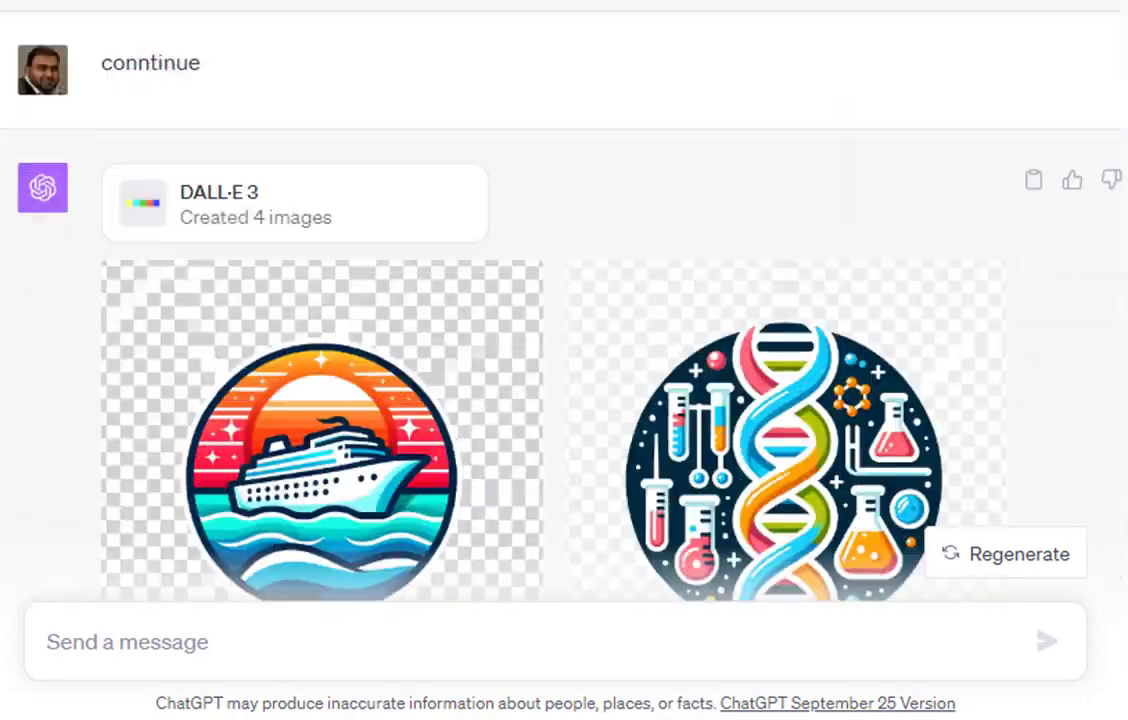
# Examine the new greyscale logos and the list of businesses they were made for
pyautogui.scroll(5, 564, 300)
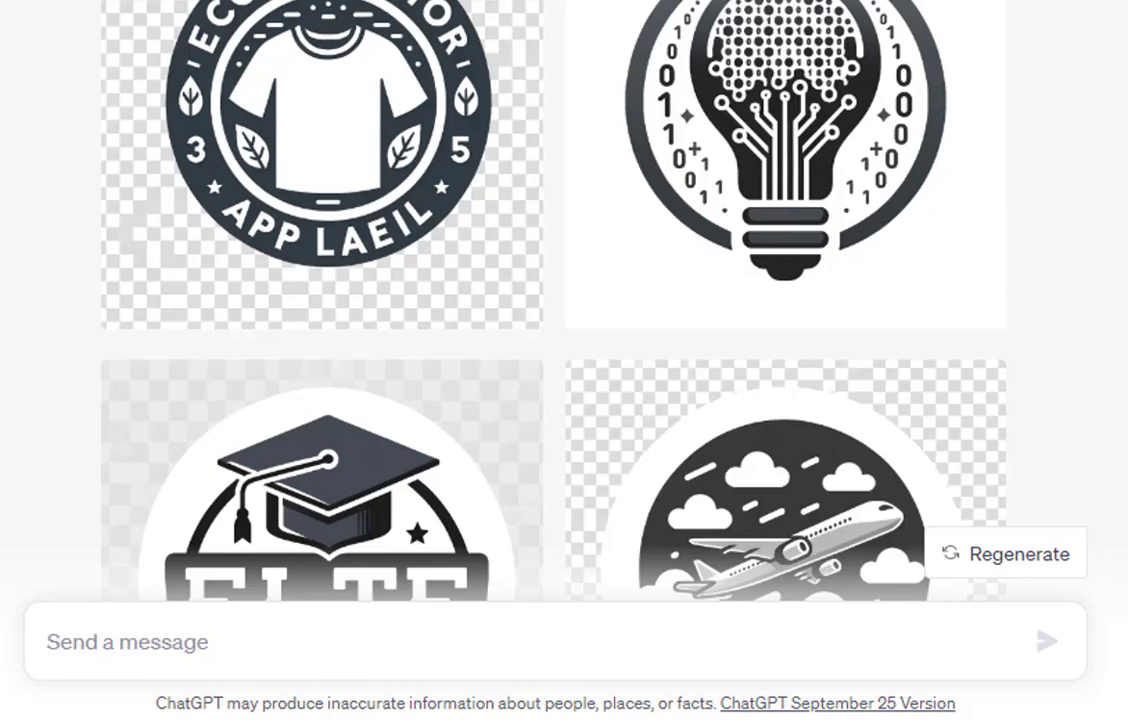
pyautogui.scroll(-2, 564, 300)
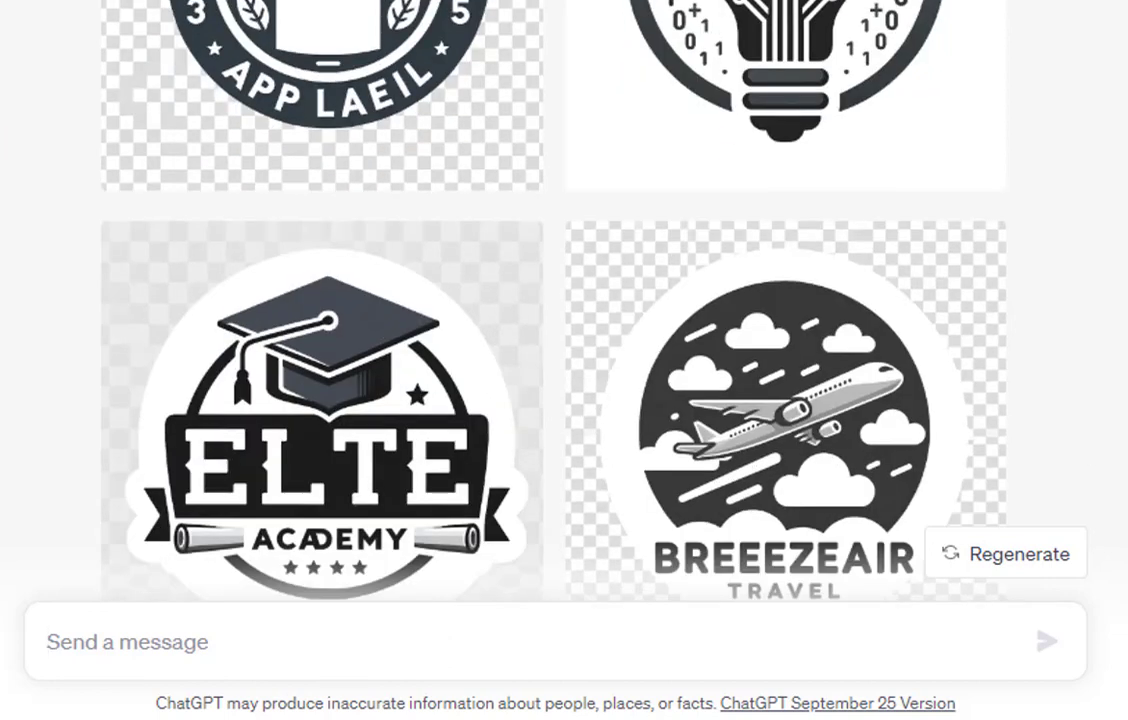
pyautogui.moveTo(157, 244)
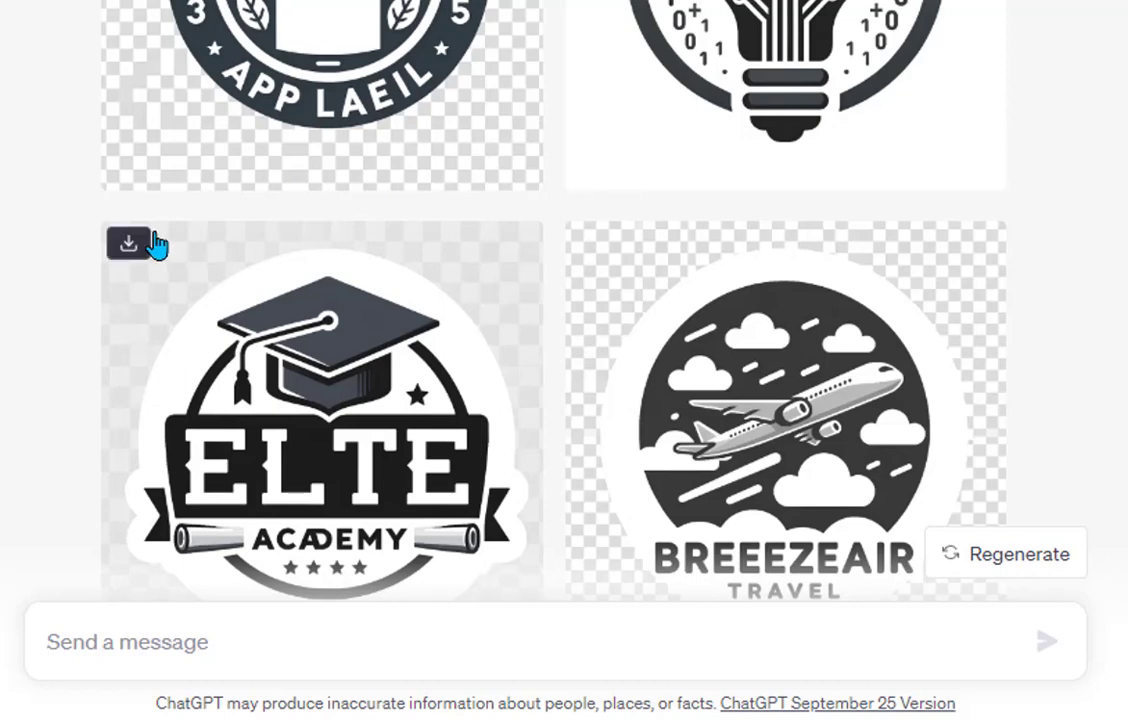
pyautogui.scroll(-2, 157, 244)
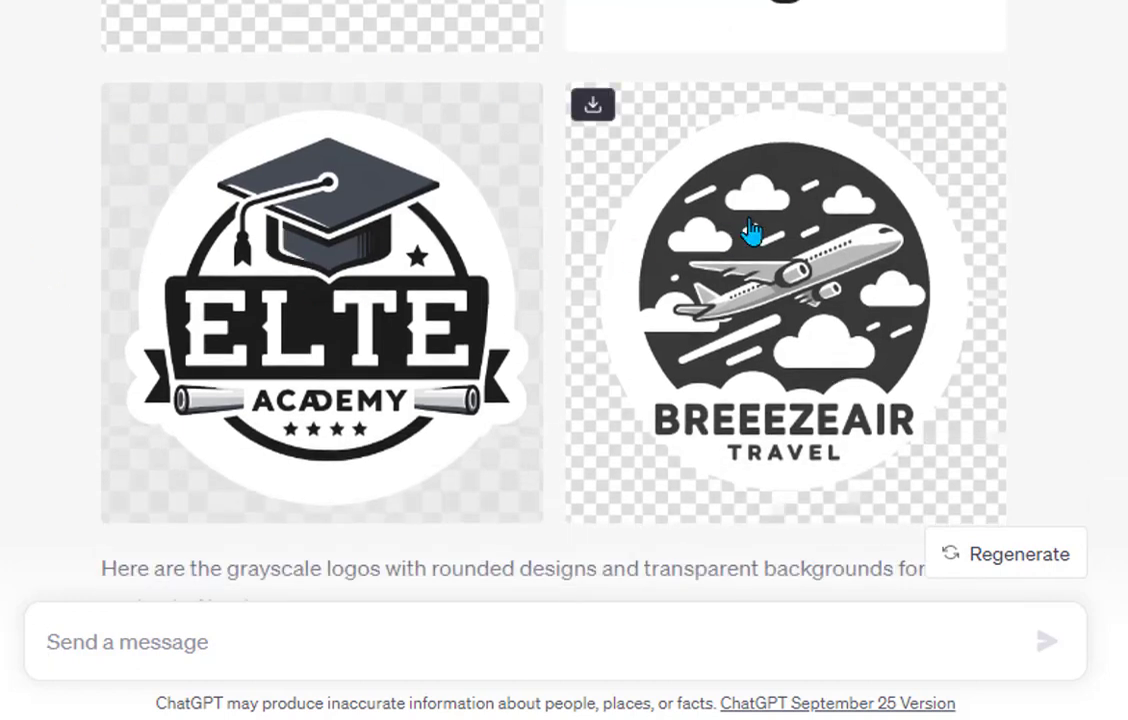
pyautogui.scroll(-4, 16, 328)
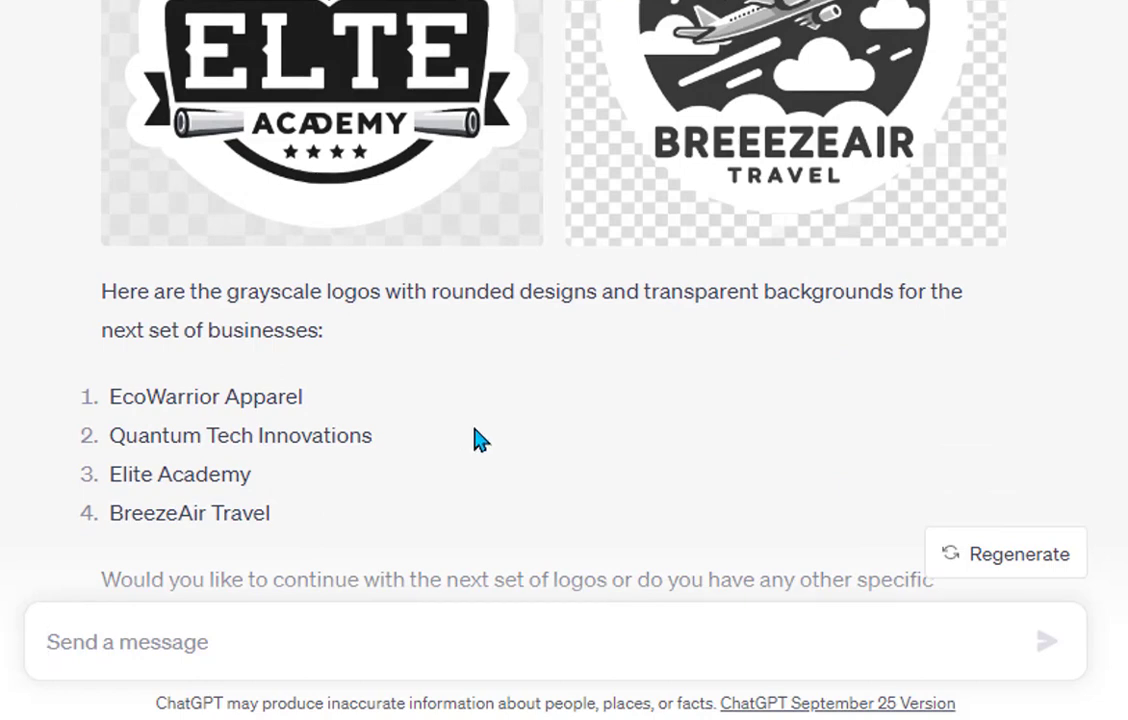
# Begin a new message with "for the next set of logos, use only red, blue, and green,"
pyautogui.write('for the next s')
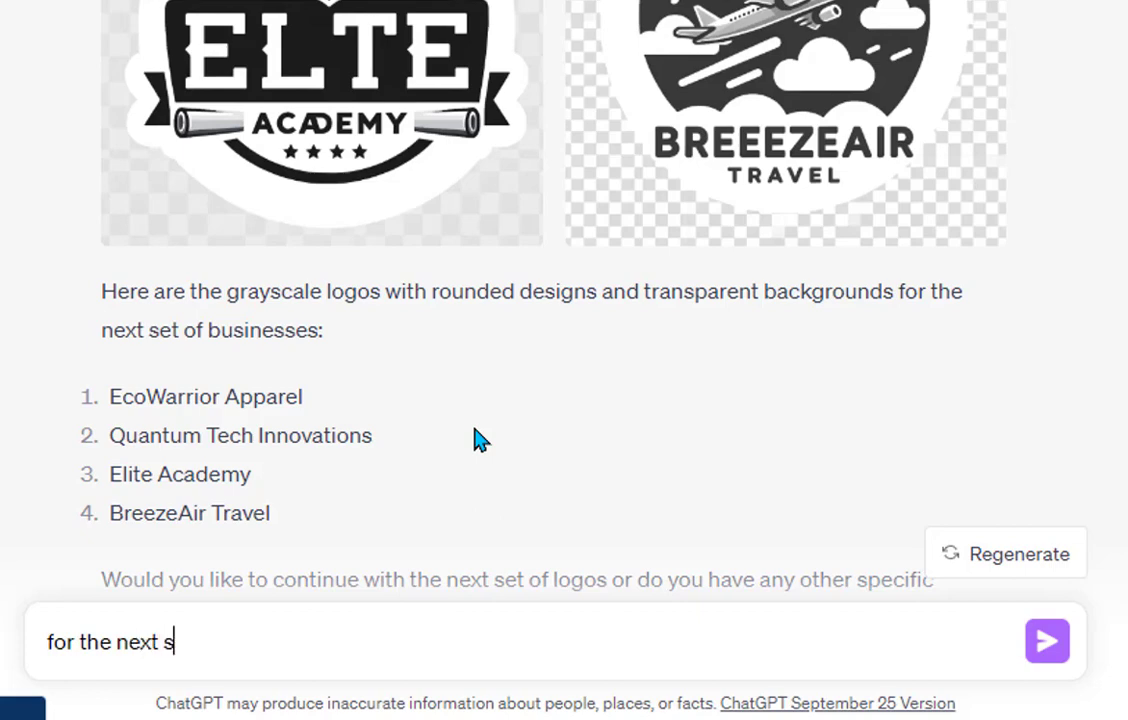
pyautogui.write('et of logos')
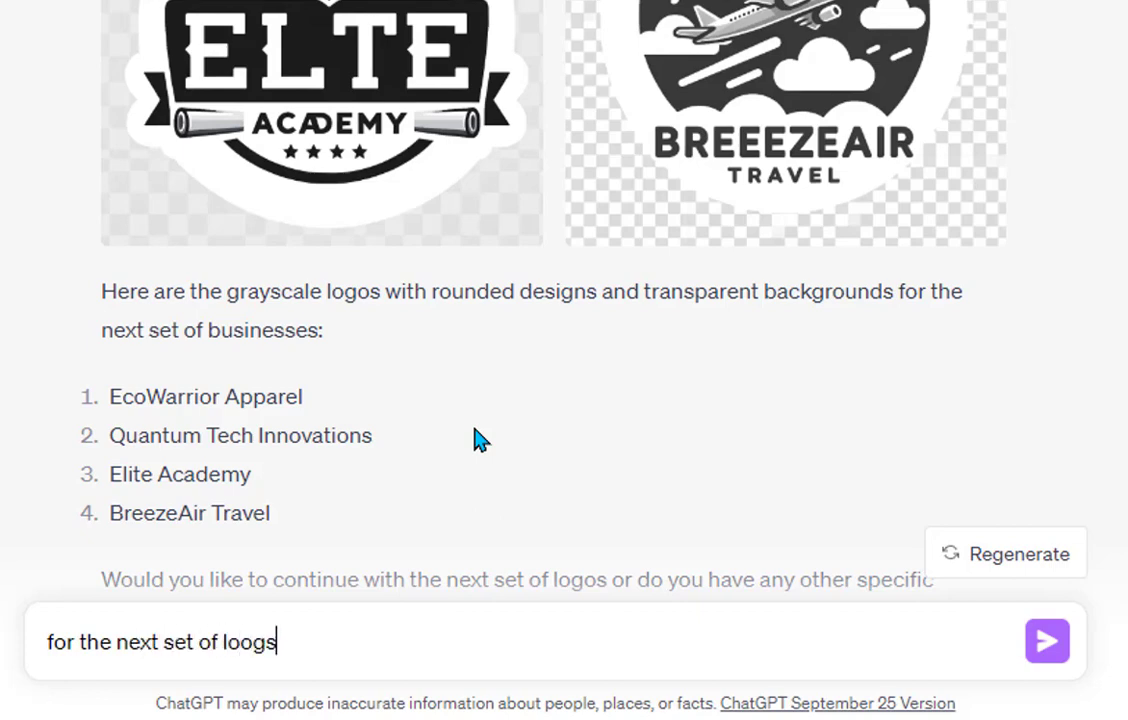
pyautogui.press('BackSpace')
pyautogui.press('BackSpace')
pyautogui.press('BackSpace')
pyautogui.write('o')
pyautogui.press('BackSpace')
pyautogui.write('gos, use onml')
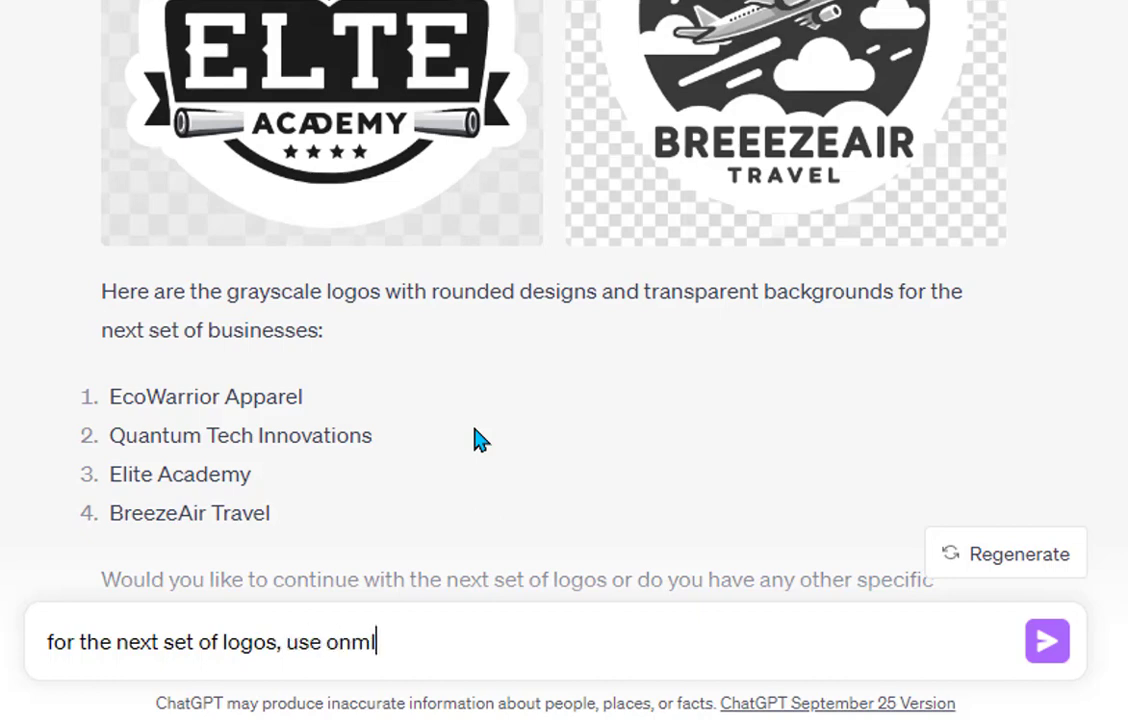
pyautogui.press('BackSpace')
pyautogui.press('BackSpace')
pyautogui.write('ly red bl')
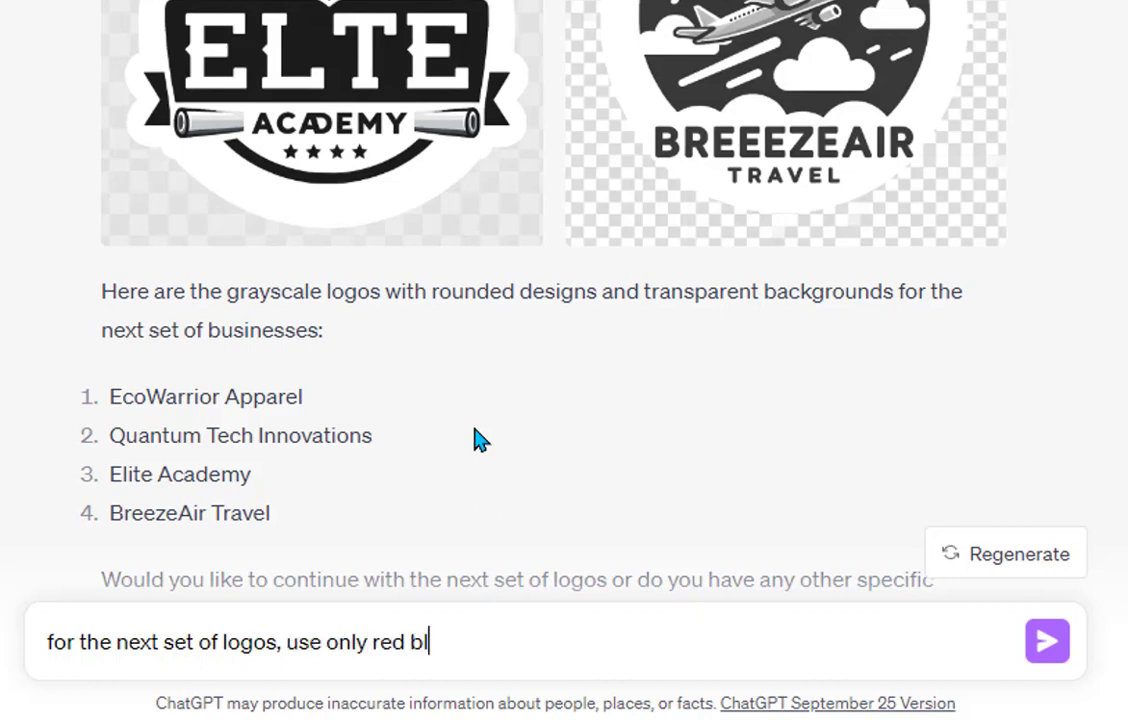
pyautogui.press('BackSpace')
pyautogui.press('BackSpace')
pyautogui.press('BackSpace')
pyautogui.write(', blue, and green, ')
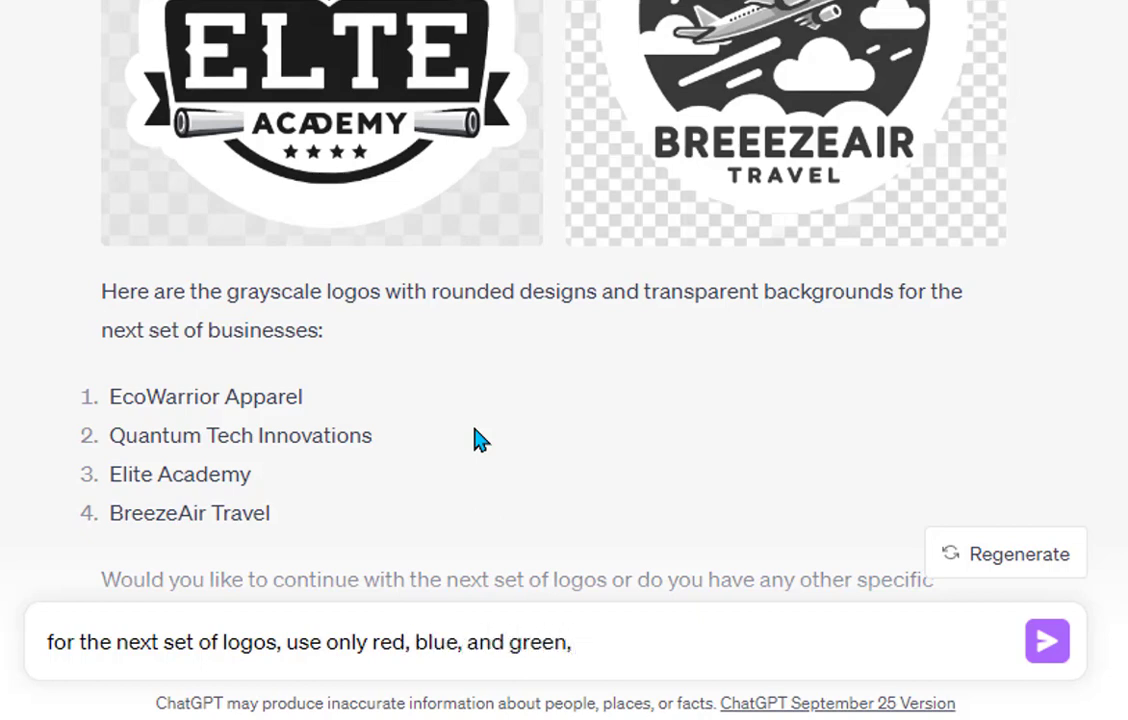
# Continue the message with "making sure the logo is rounded and the background is transparent"
pyautogui.write('making sure he')
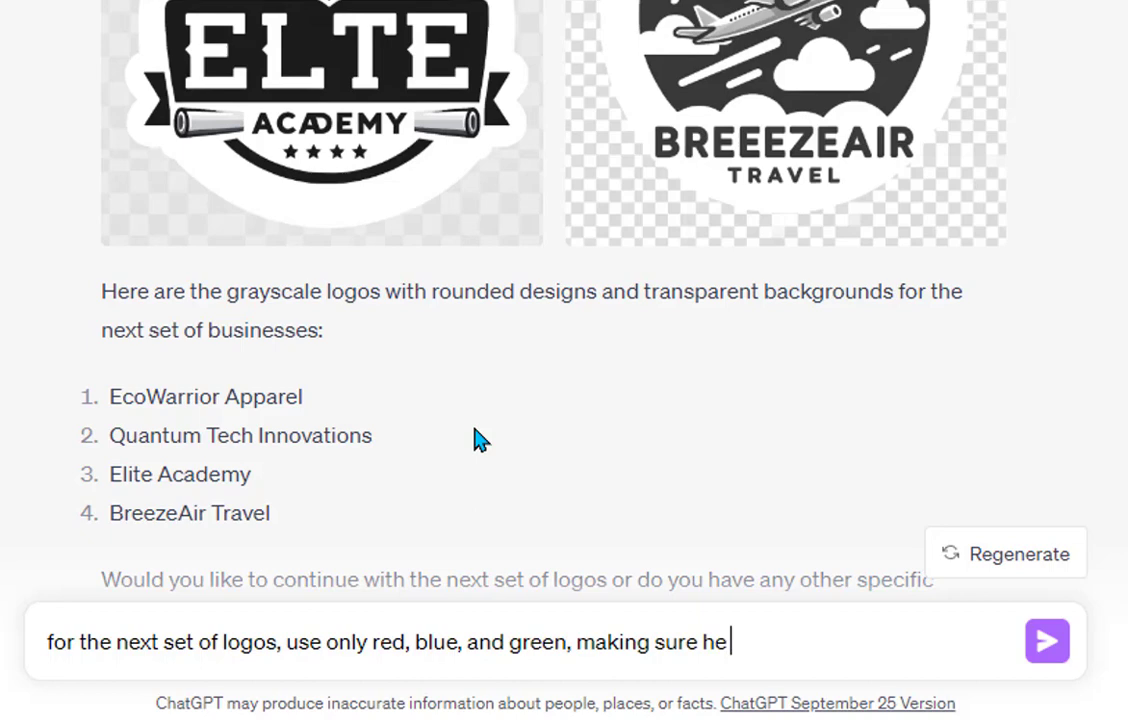
pyautogui.press('BackSpace')
pyautogui.press('BackSpace')
pyautogui.write('the logo is rounded and ')
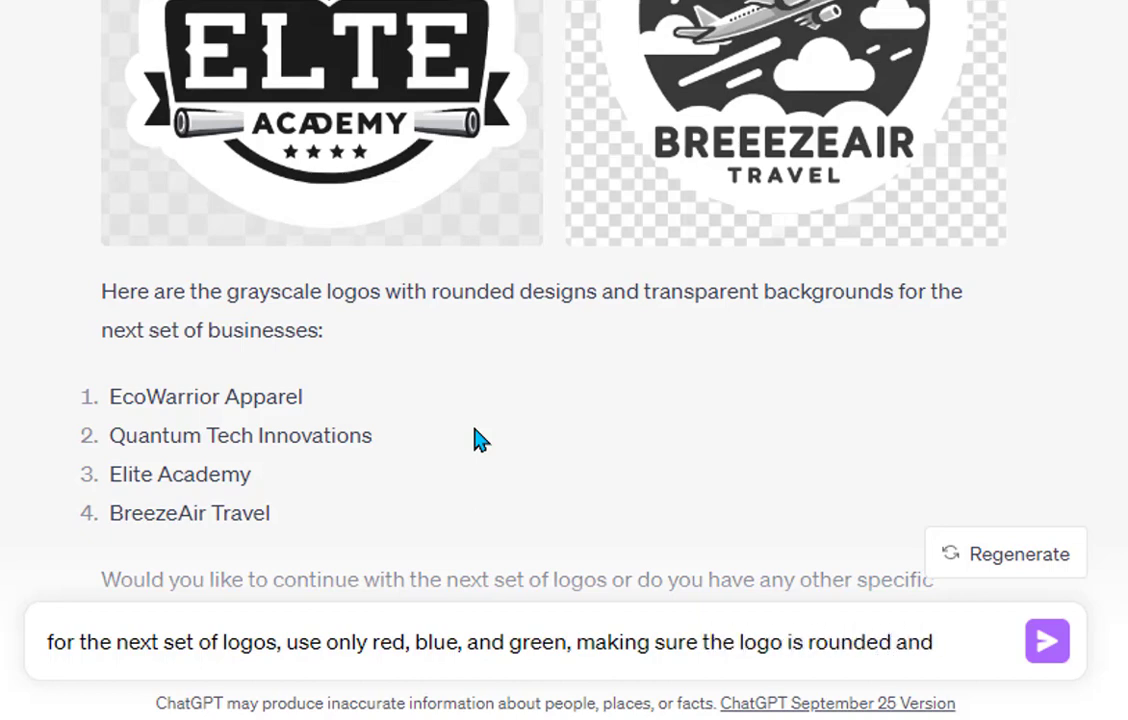
pyautogui.write('the backg')
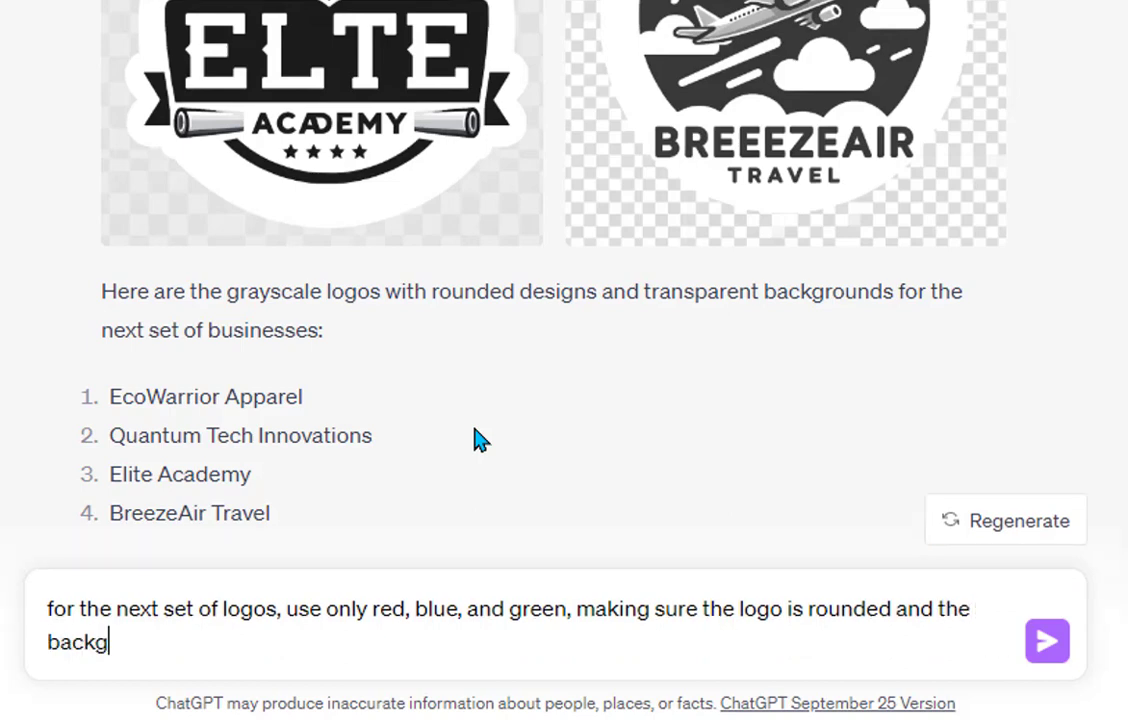
pyautogui.write('roundis tra')
pyautogui.press('BackSpace')
pyautogui.press('BackSpace')
pyautogui.press('BackSpace')
pyautogui.press('BackSpace')
pyautogui.press('BackSpace')
pyautogui.press('BackSpace')
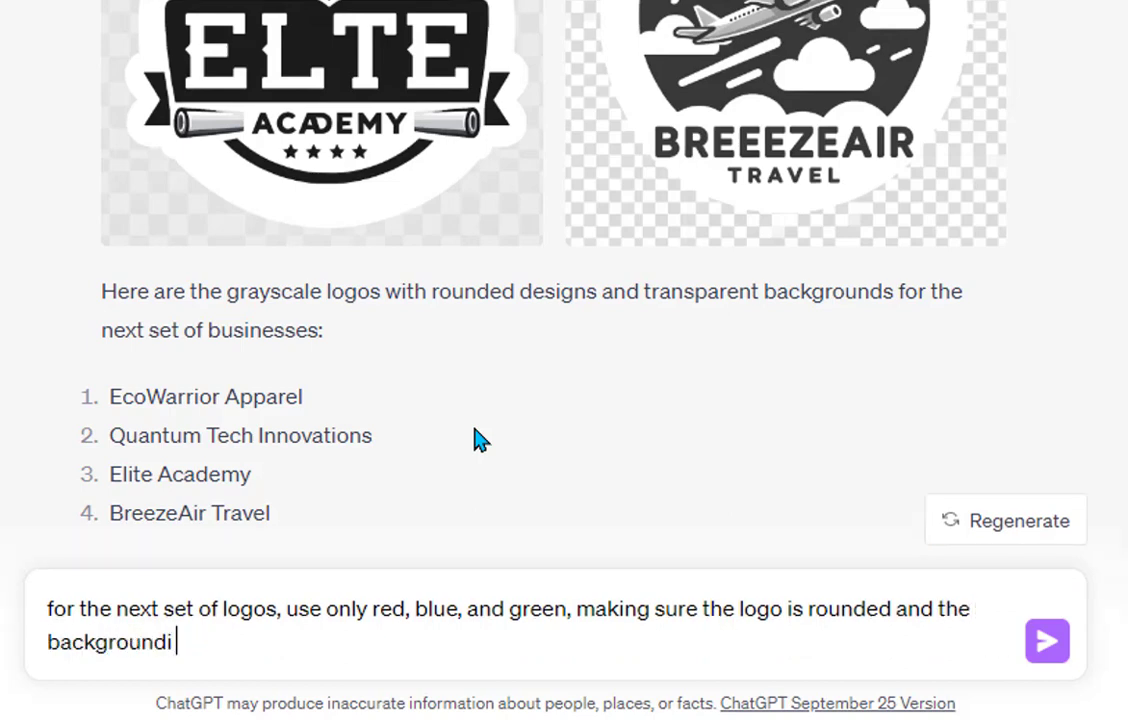
pyautogui.write('is transpa')
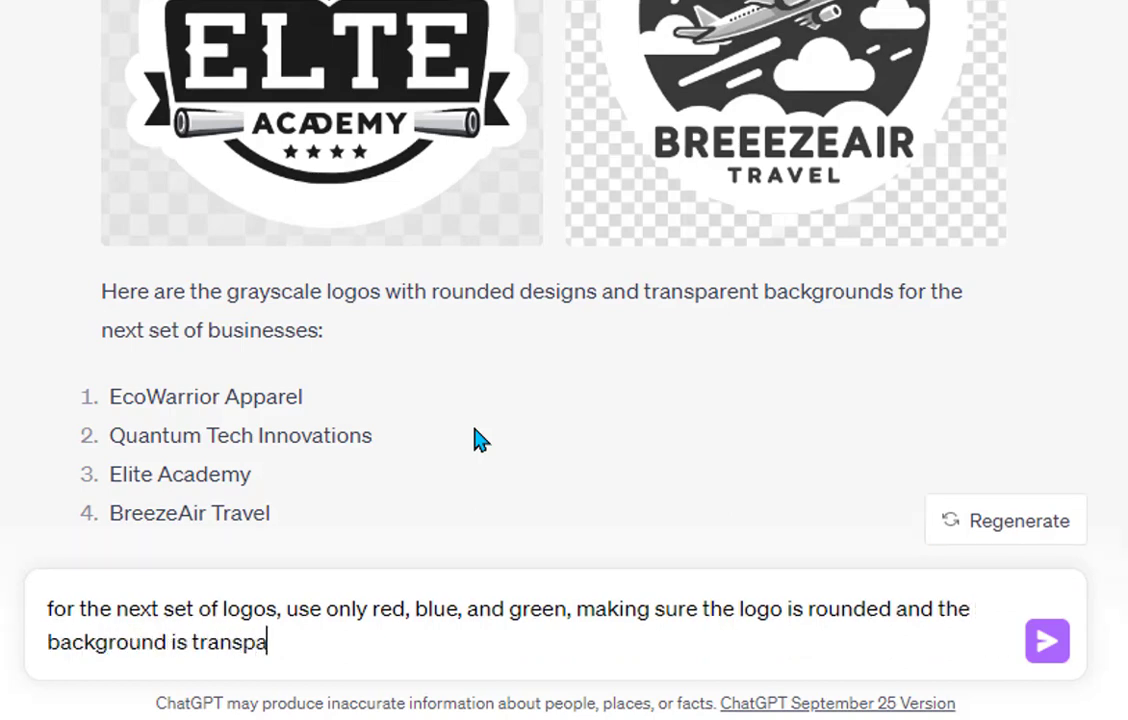
pyautogui.write('rent')
# Insert the word "colours" after "green" in the message and send it
pyautogui.write('colours')
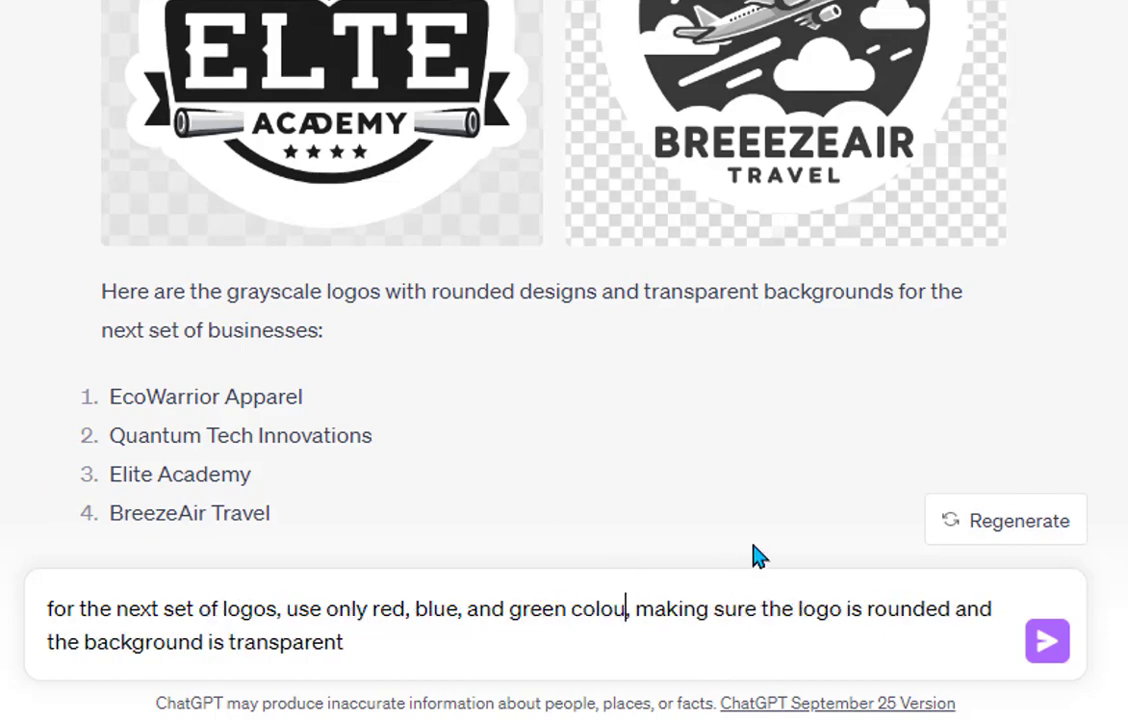
pyautogui.click(566, 630)
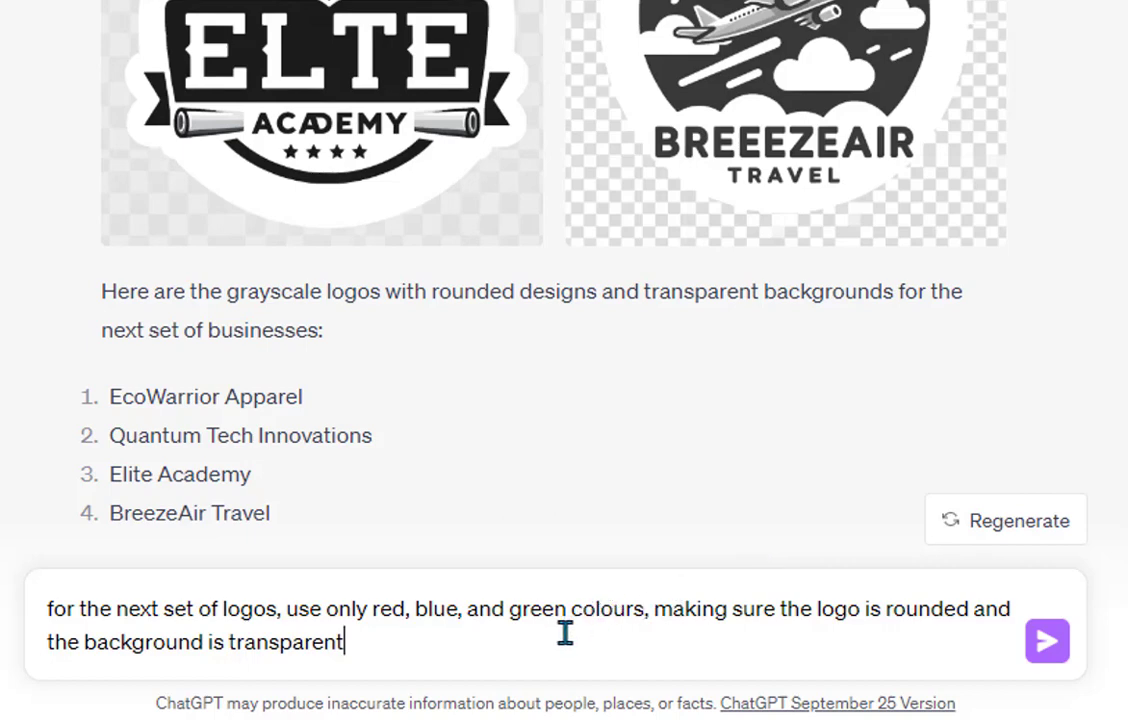
pyautogui.press('Return')
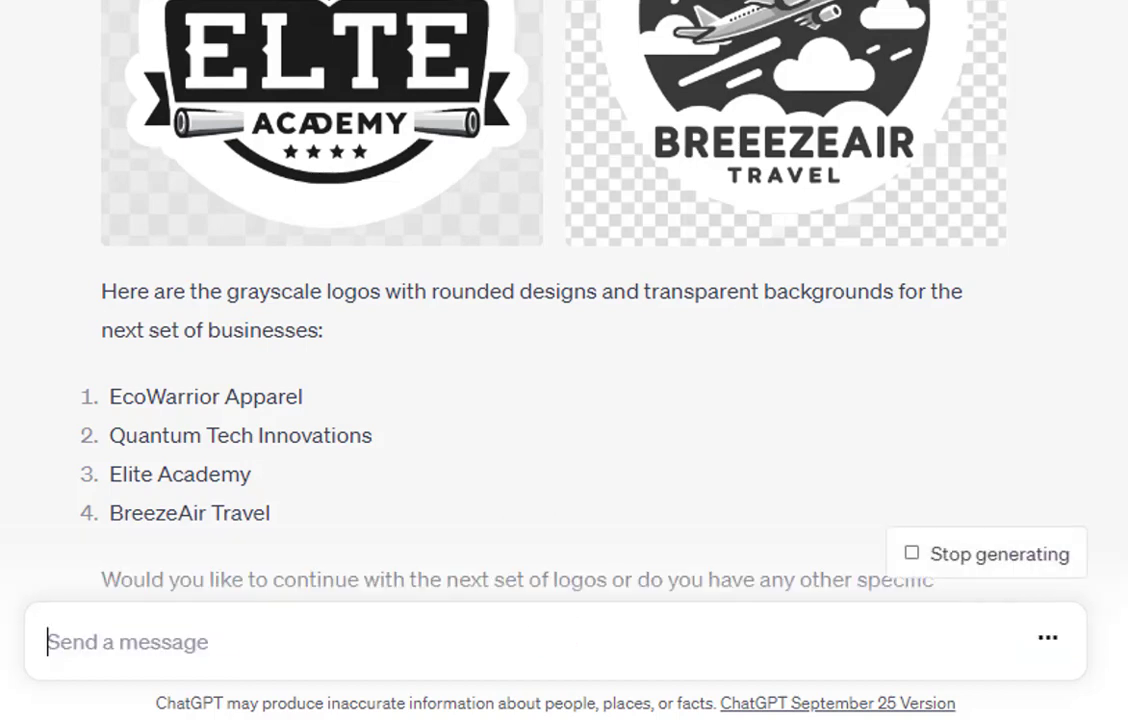
# Review every earlier logo set in order, from AquaTech Pools to the greyscale ones, while the new images are generated
pyautogui.scroll(20, 550, 300)
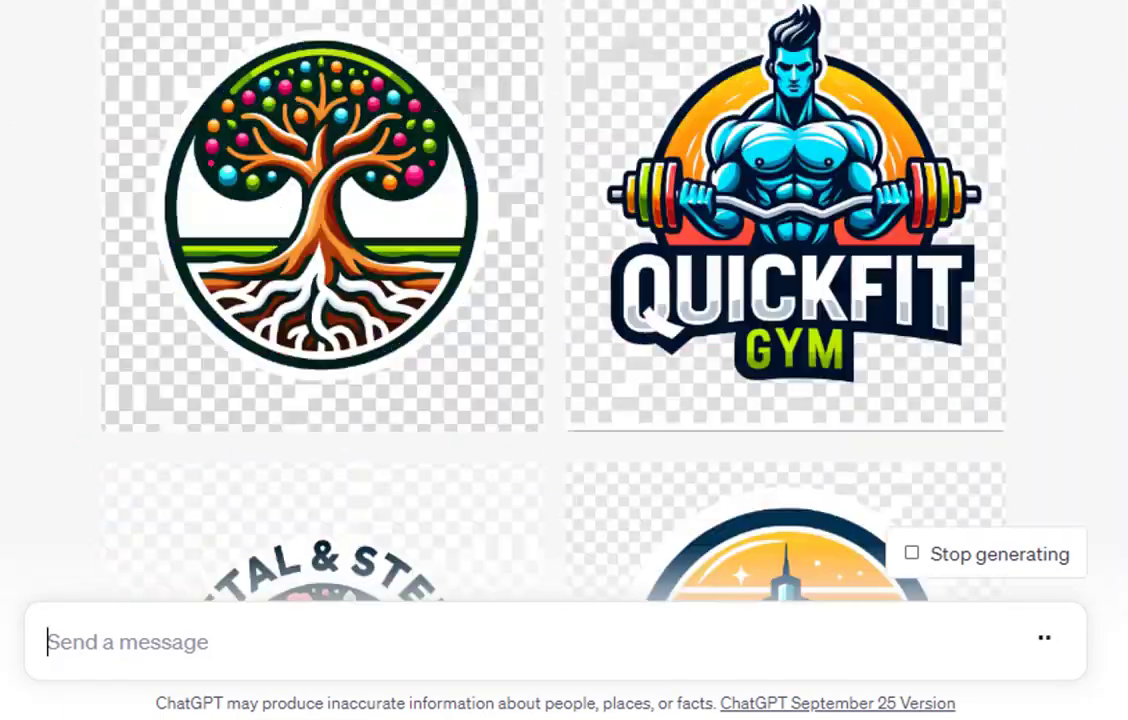
pyautogui.scroll(20, 652, 122)
pyautogui.scroll(-7, 652, 122)
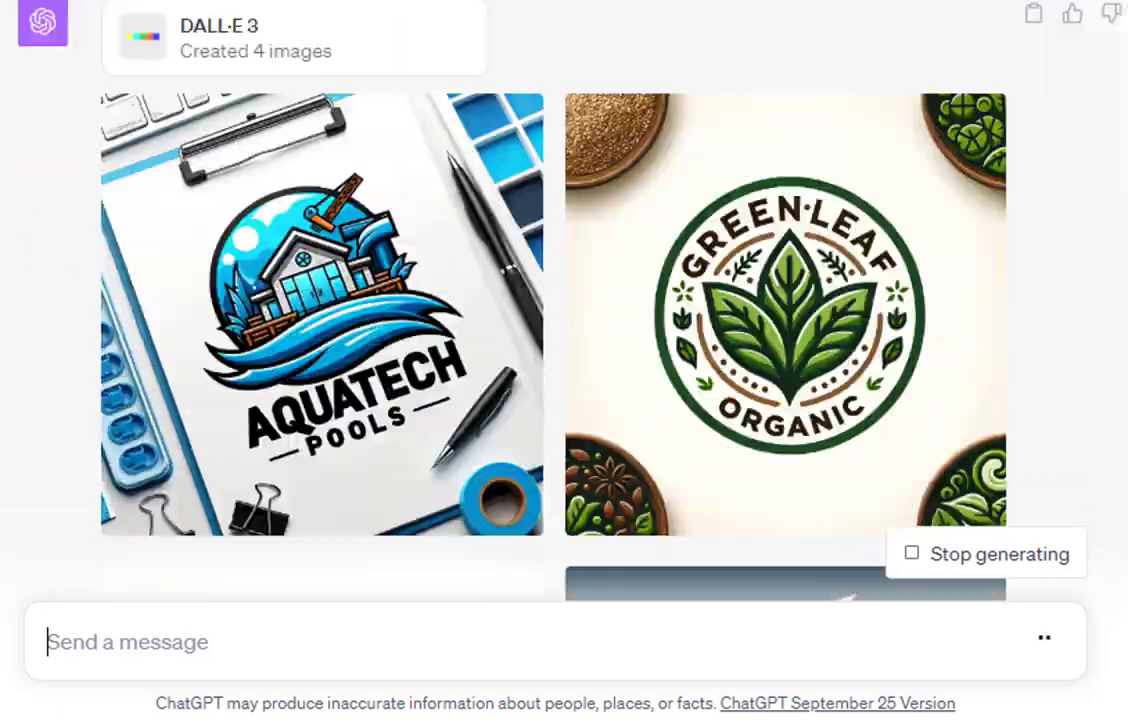
pyautogui.scroll(-5, 130, 118)
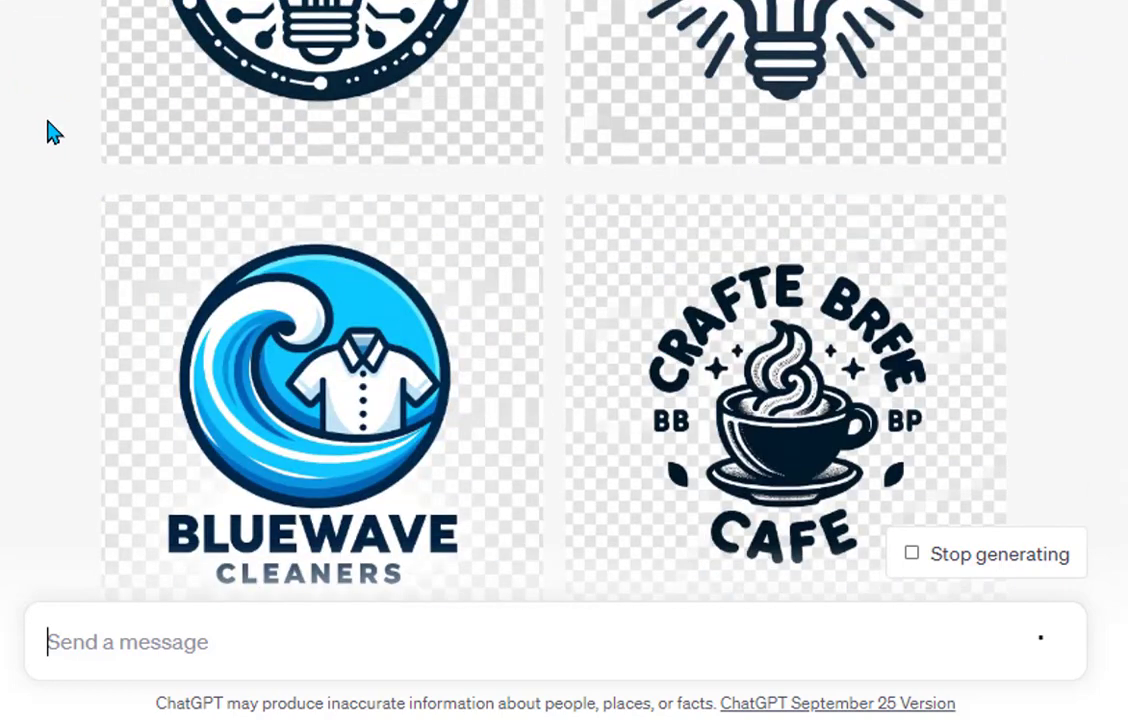
pyautogui.scroll(-10, 50, 131)
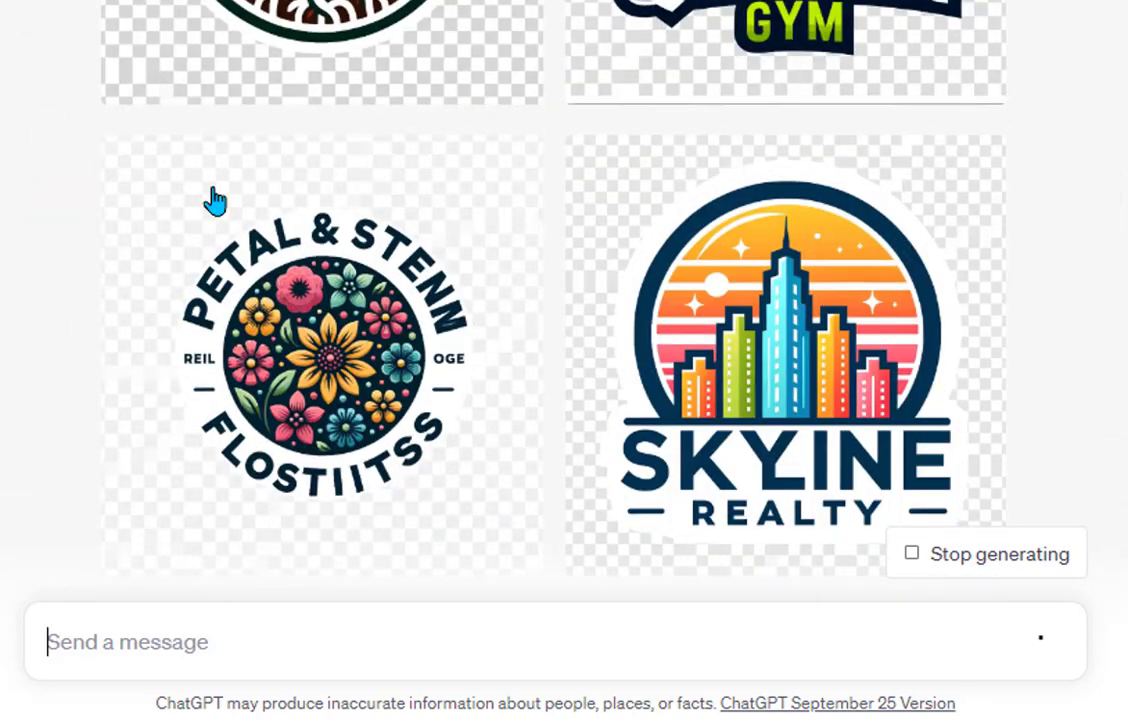
pyautogui.moveTo(117, 233)
pyautogui.scroll(-8, 136, 103)
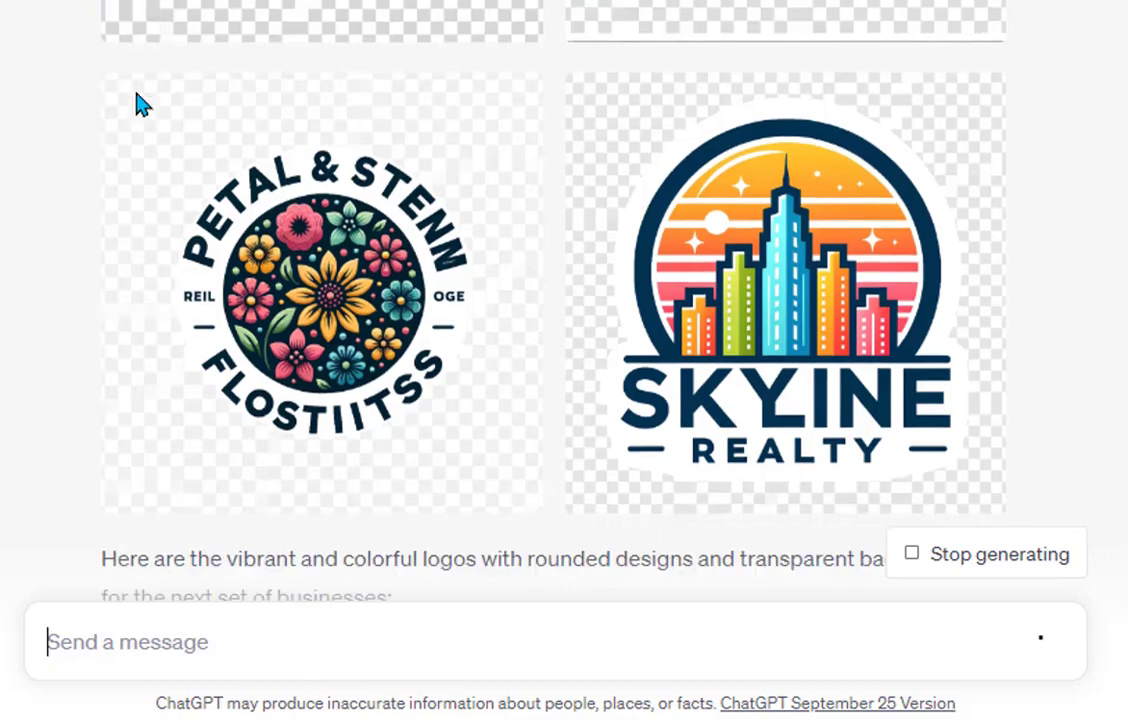
pyautogui.scroll(-3, 138, 104)
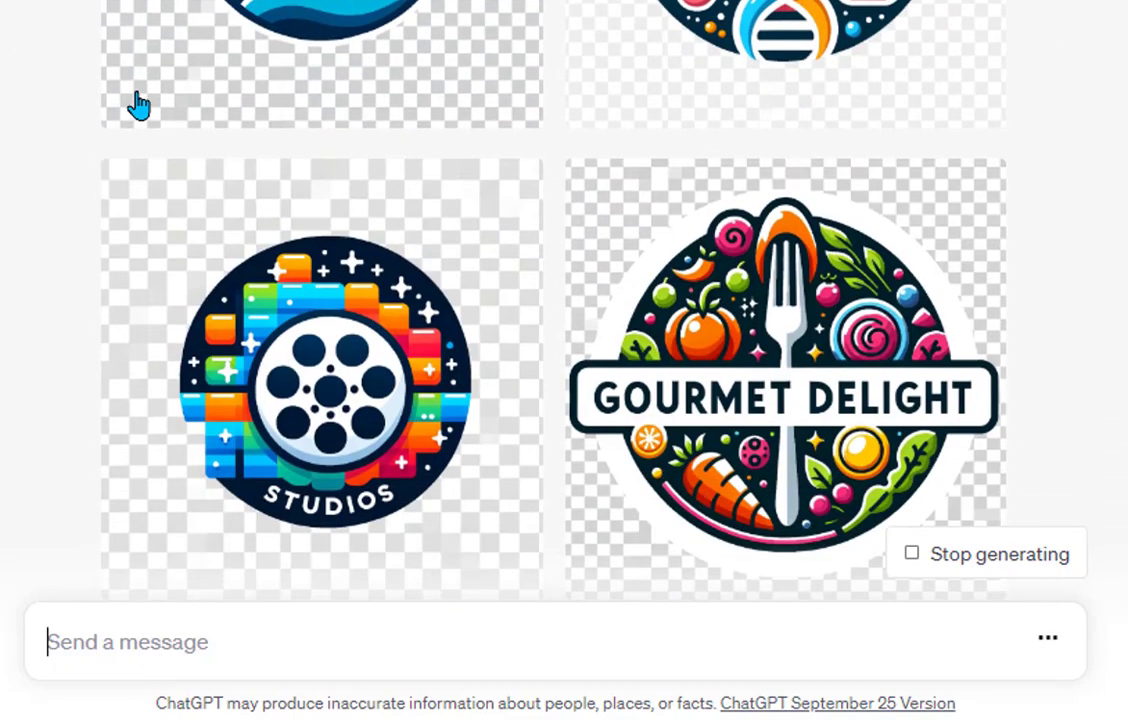
pyautogui.scroll(-10, 138, 104)
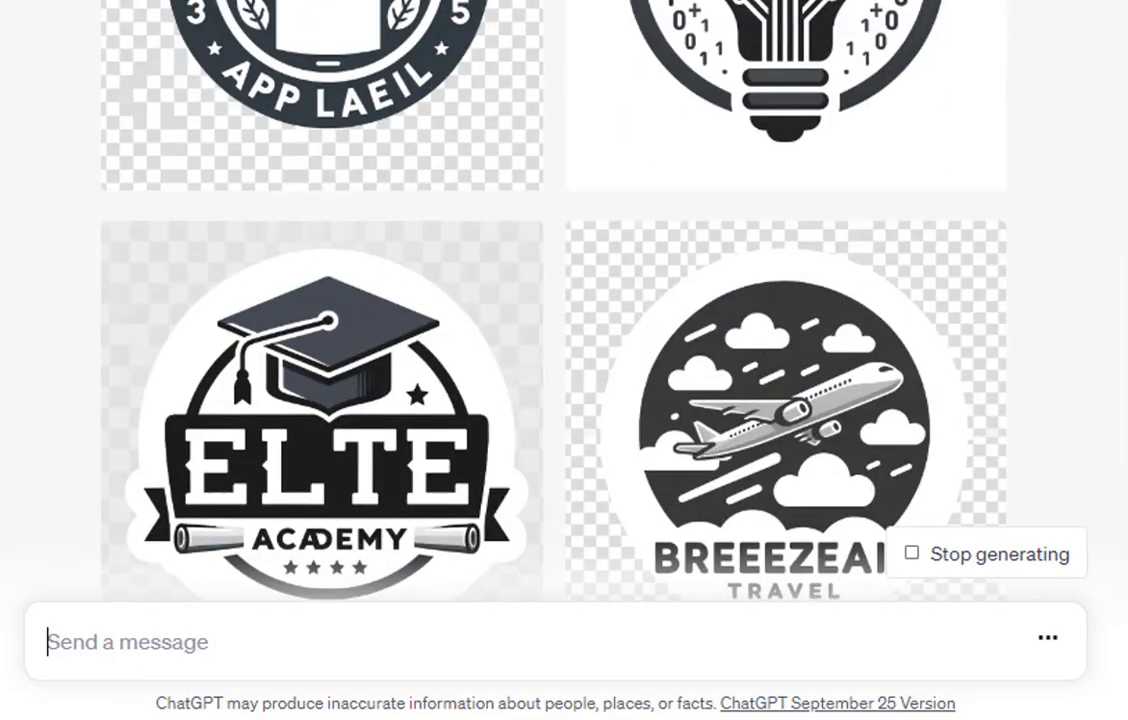
# Examine the four new logos made in red, blue and green at the end of the conversation
pyautogui.scroll(-10, 487, 265)
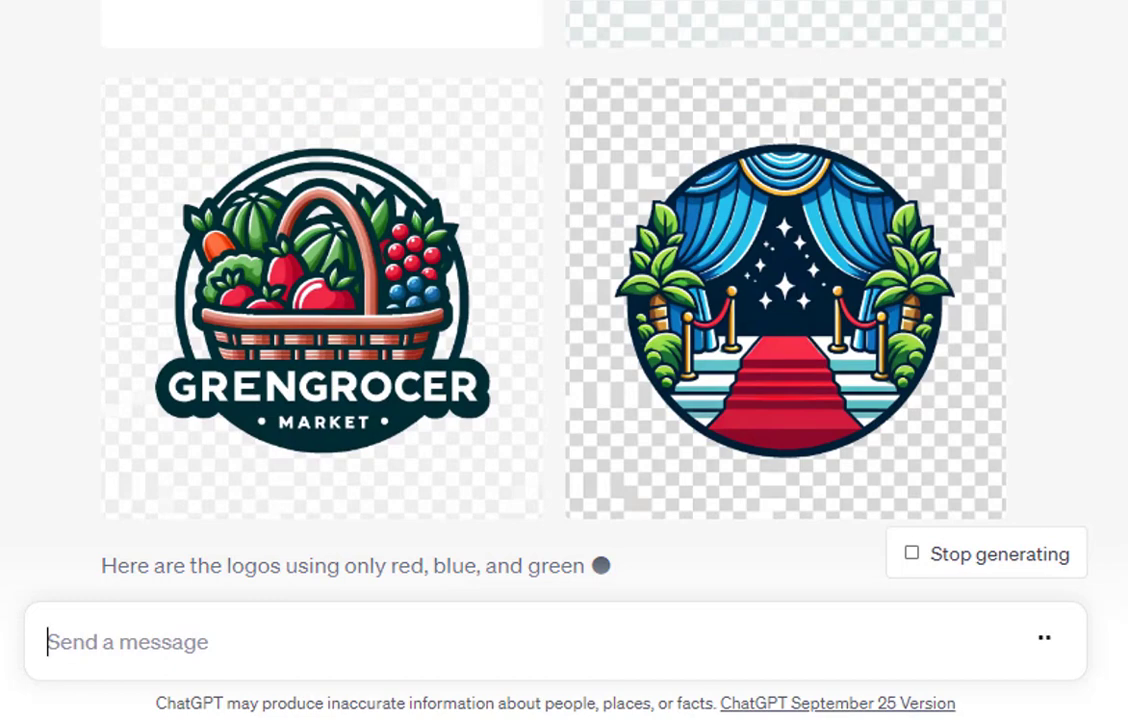
pyautogui.scroll(3, 290, 200)
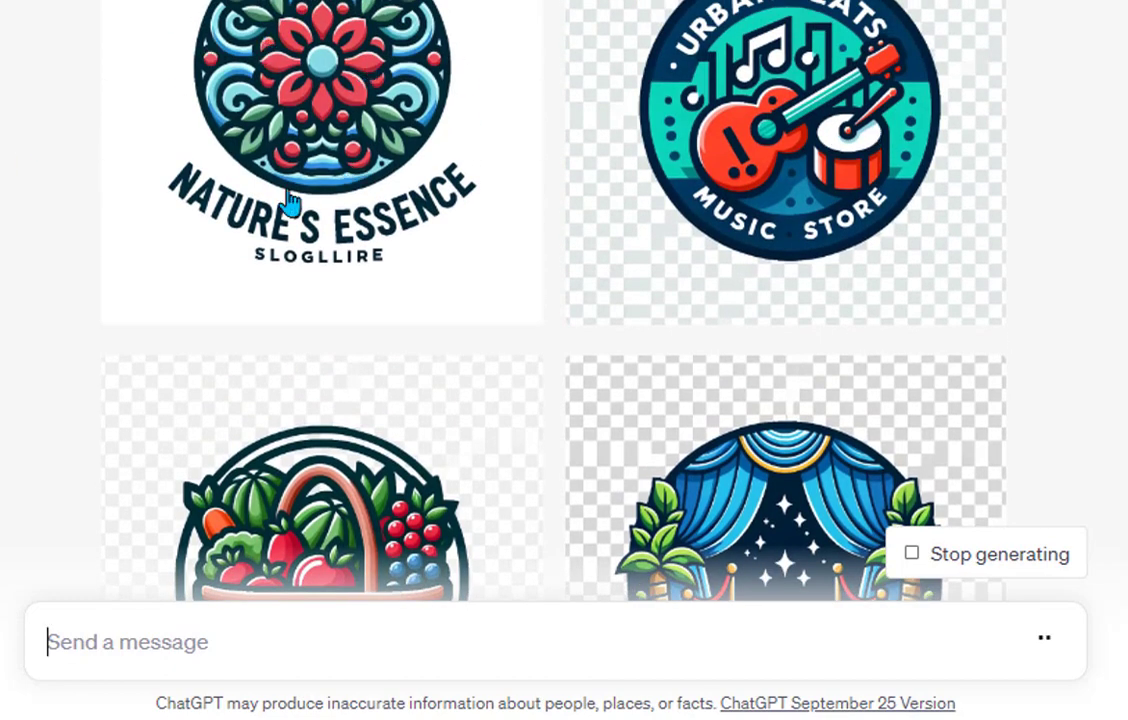
pyautogui.scroll(-3, 72, 246)
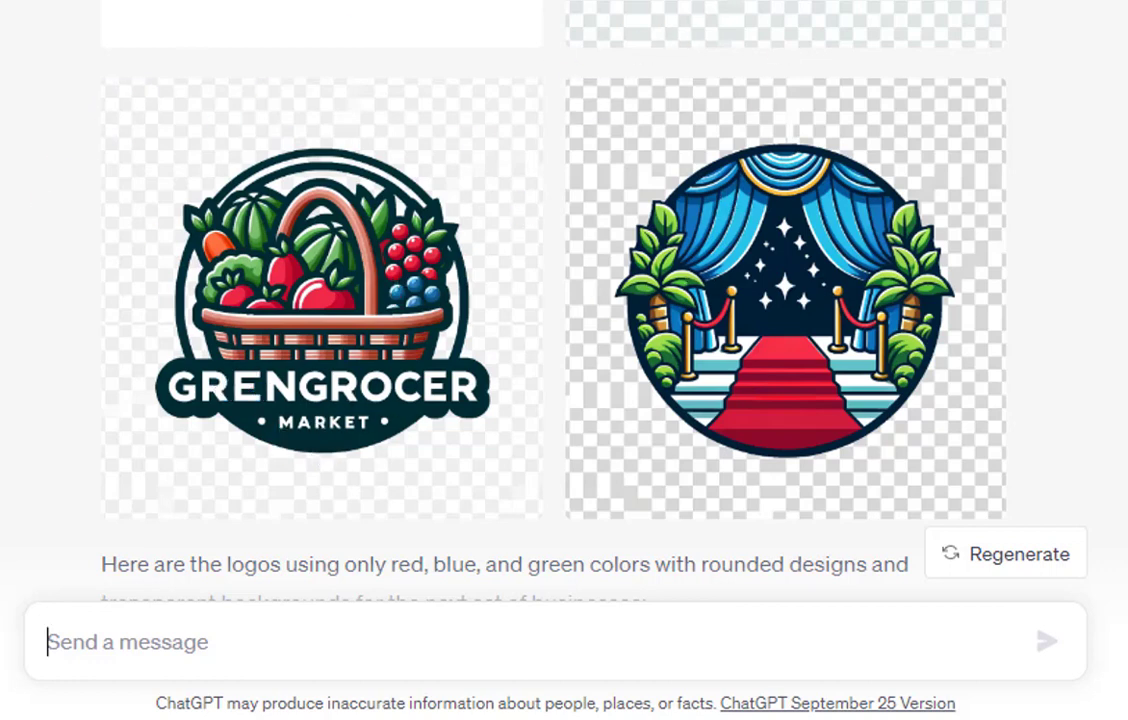
pyautogui.scroll(2, 66, 190)
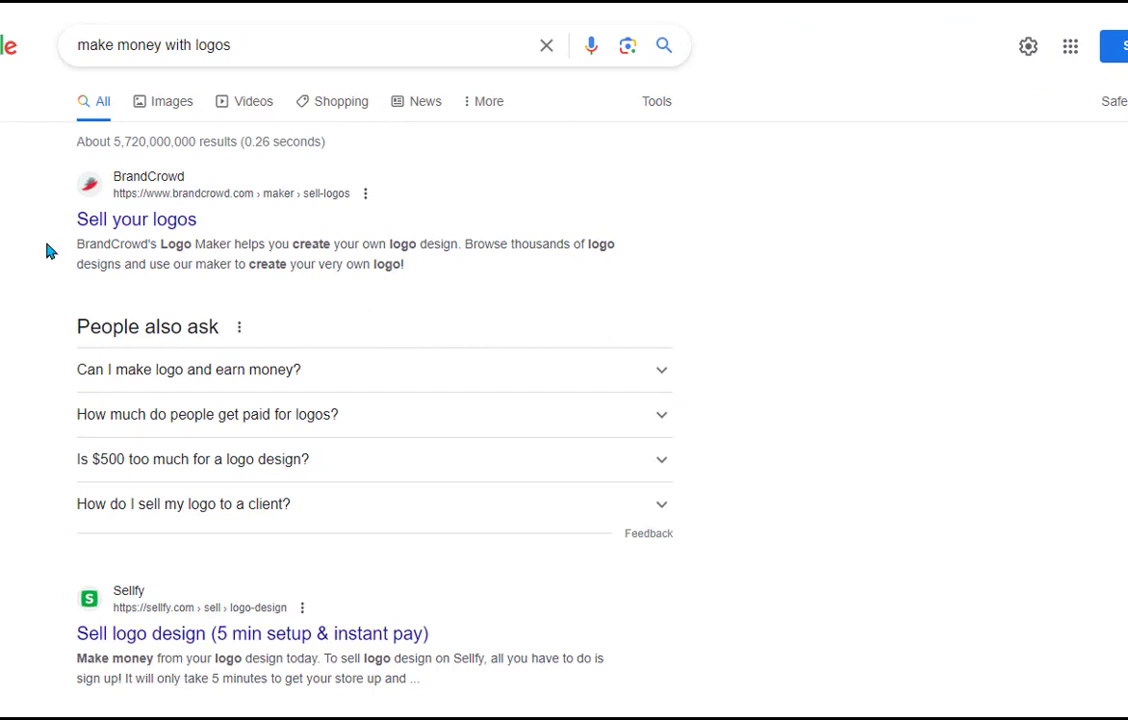
# Open BrandCrowd's "Sell your logos" page from the Google results for "make money with logos" and read its benefits for designers
pyautogui.click(93, 229)
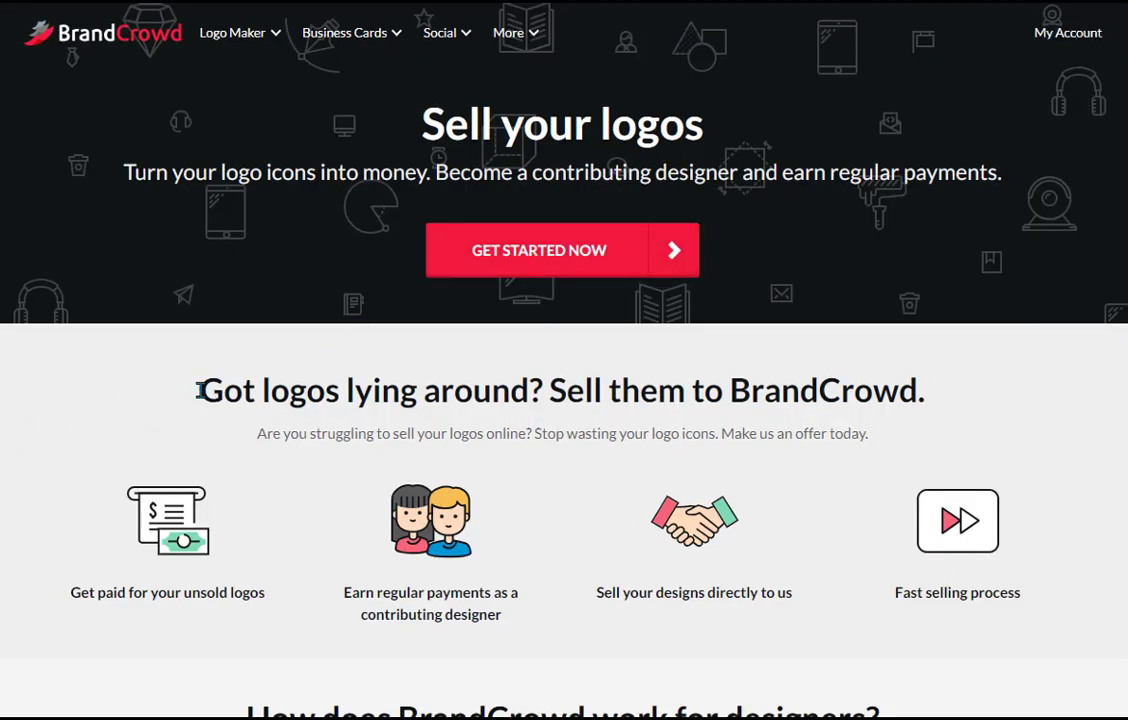
pyautogui.moveTo(196, 390); pyautogui.dragTo(901, 398)
pyautogui.click(968, 413)
pyautogui.scroll(-1, 65, 504)
pyautogui.moveTo(300, 521); pyautogui.dragTo(151, 551)
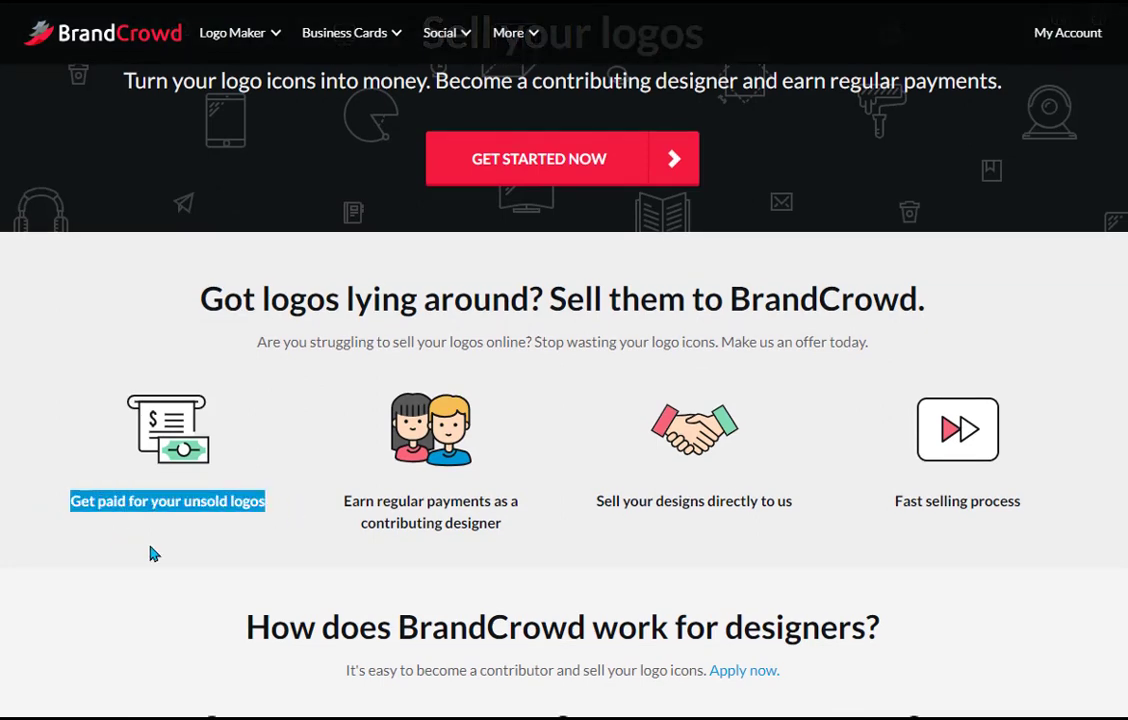
pyautogui.click(152, 553)
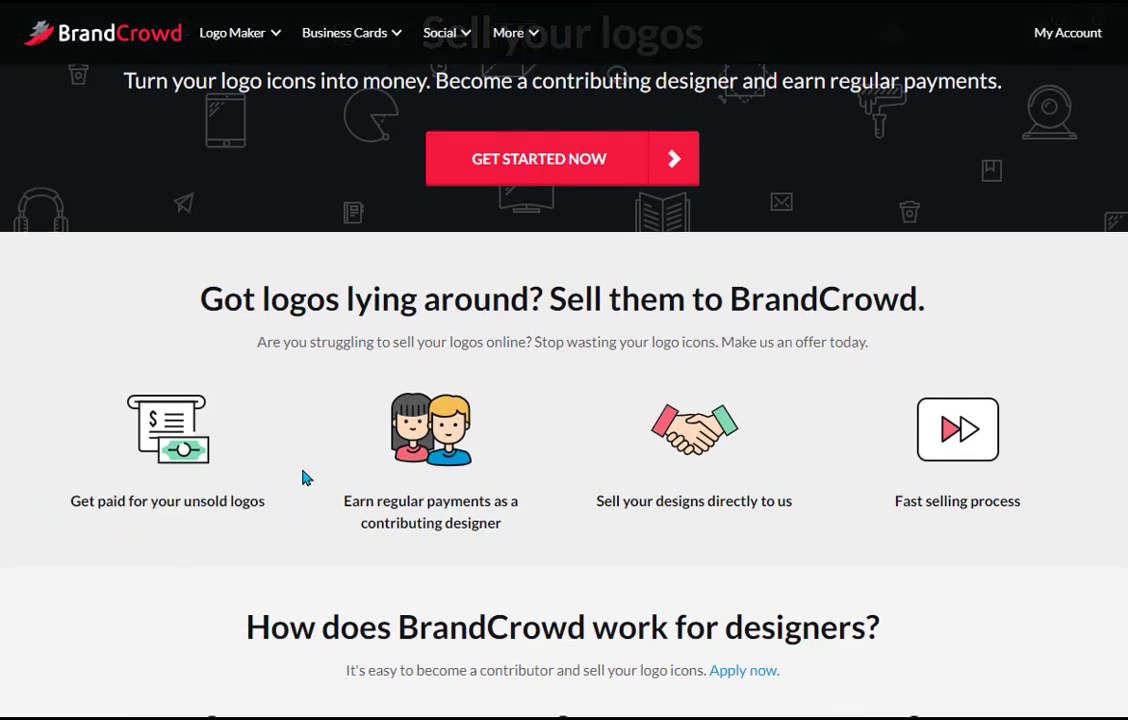
# Read how BrandCrowd works for designers and its frequently asked questions, including the one about becoming a contributor without unsold logos
pyautogui.scroll(-3, 306, 478)
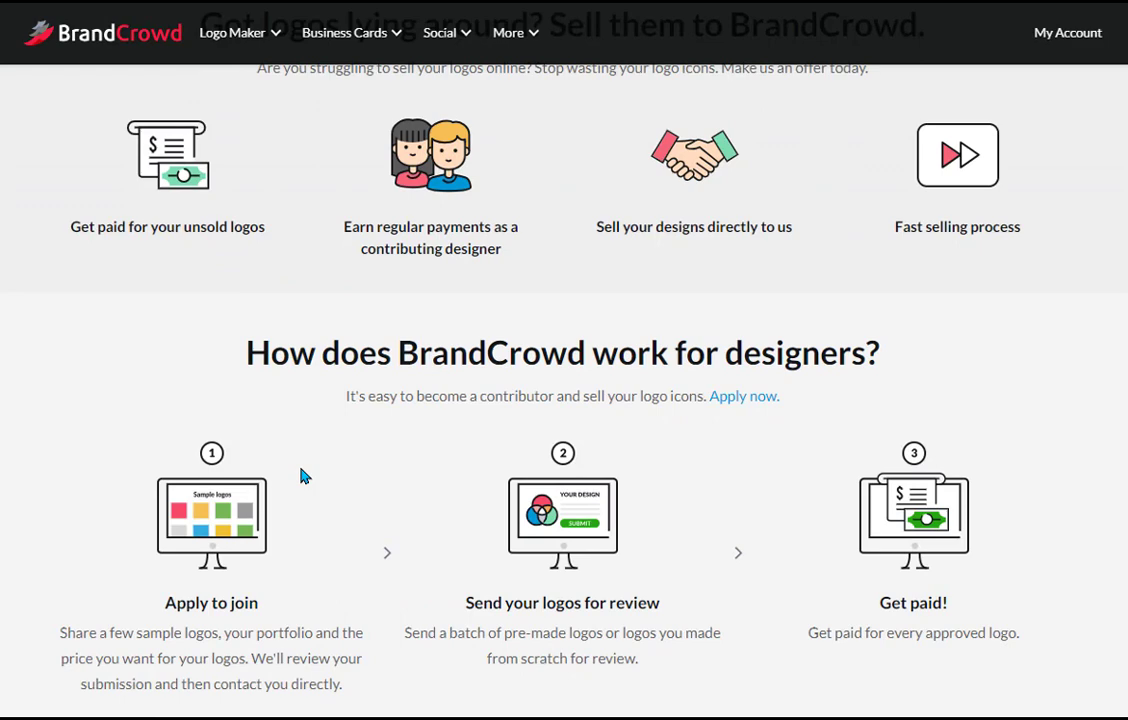
pyautogui.scroll(-2, 304, 476)
pyautogui.scroll(-4, 303, 474)
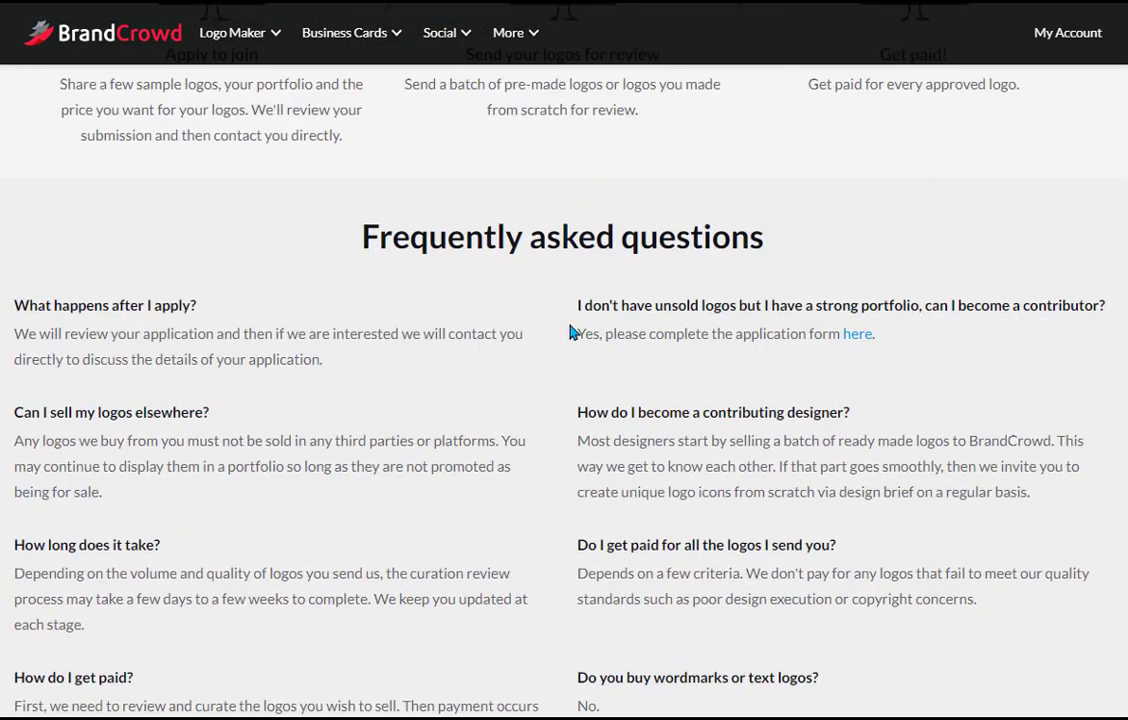
pyautogui.moveTo(577, 310); pyautogui.dragTo(1078, 306)
pyautogui.moveTo(604, 334); pyautogui.dragTo(716, 334)
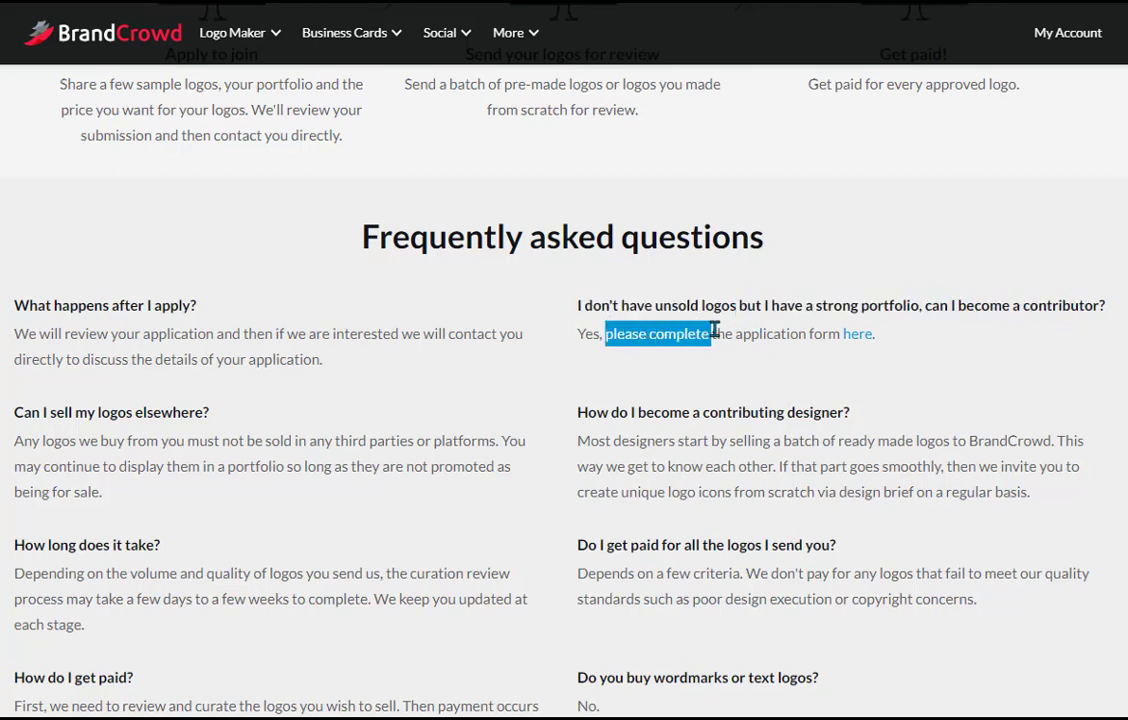
pyautogui.click(568, 305)
pyautogui.scroll(2, 335, 267)
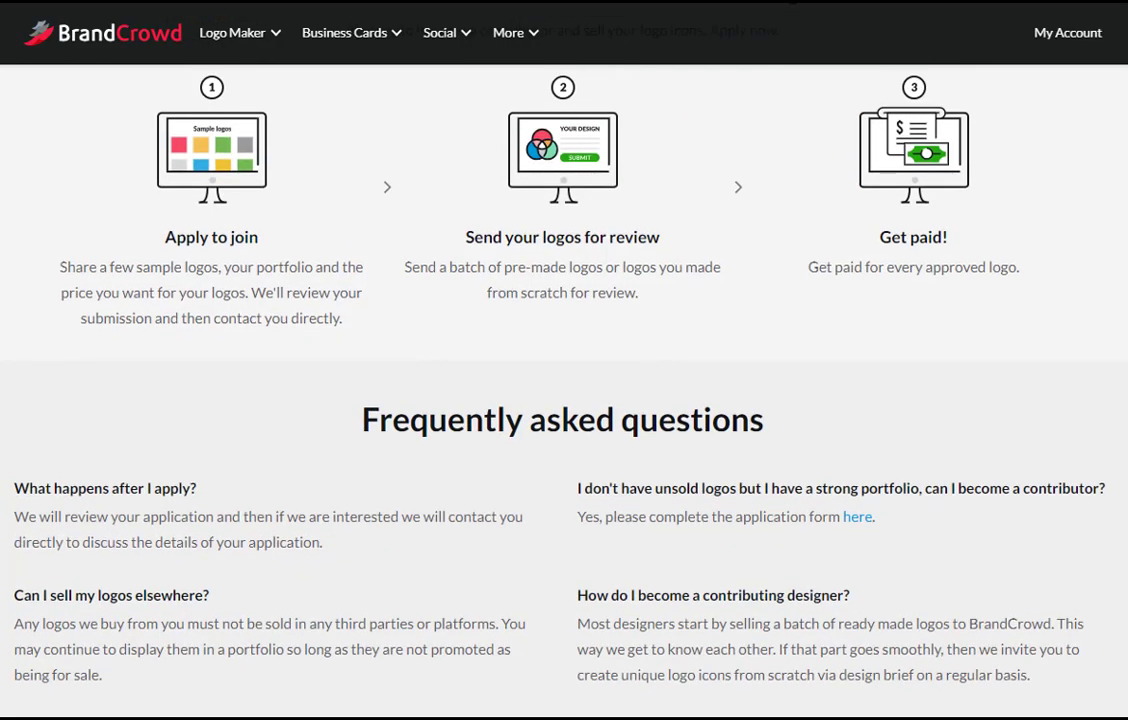
# Return to the Google results and read the answers to "Can I make logo and earn money?" and "How much do people get paid for logos?"
pyautogui.hotkey('alt', 'Left')
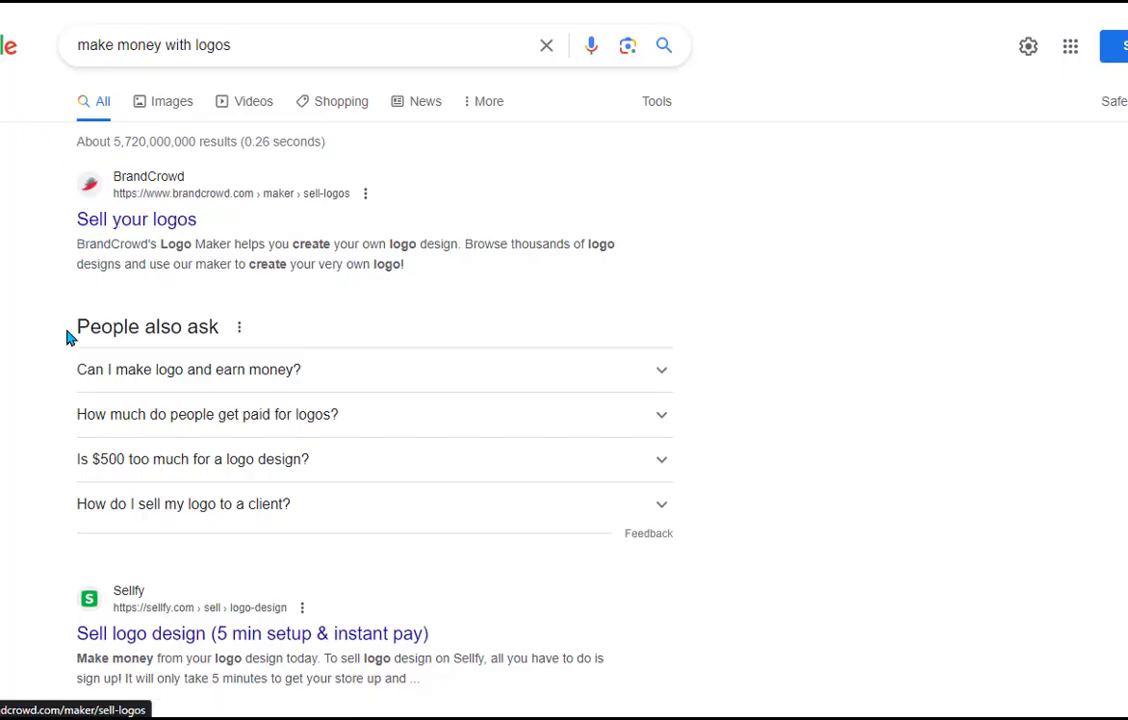
pyautogui.scroll(-2, 42, 346)
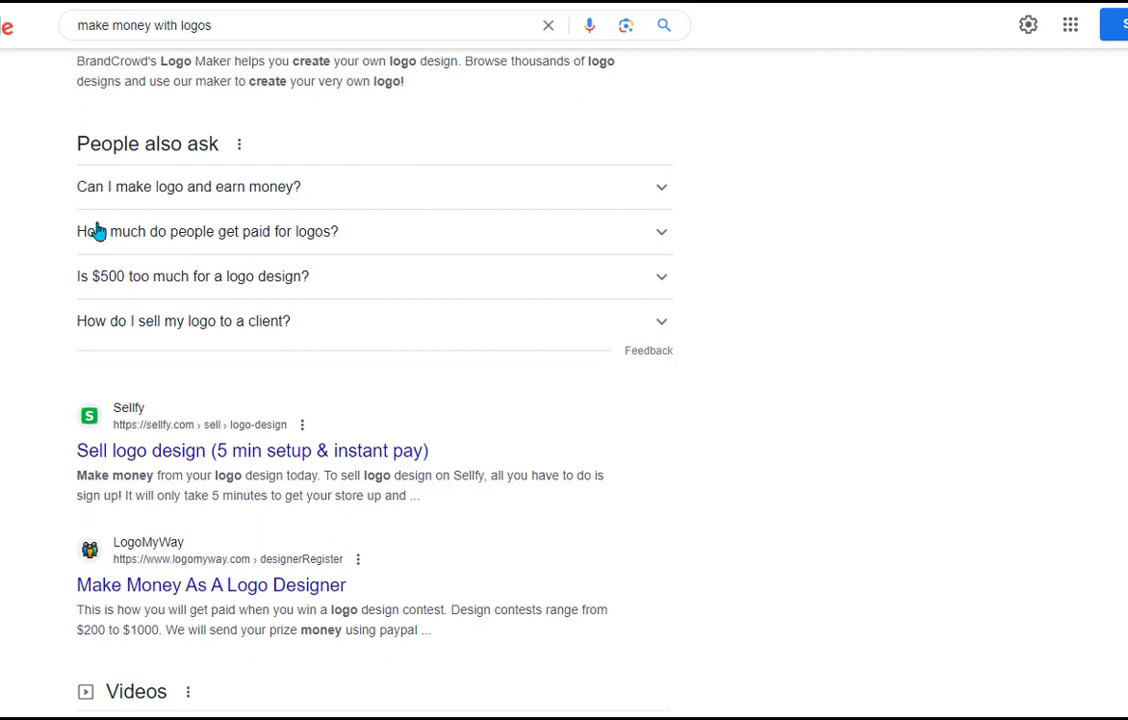
pyautogui.click(226, 188)
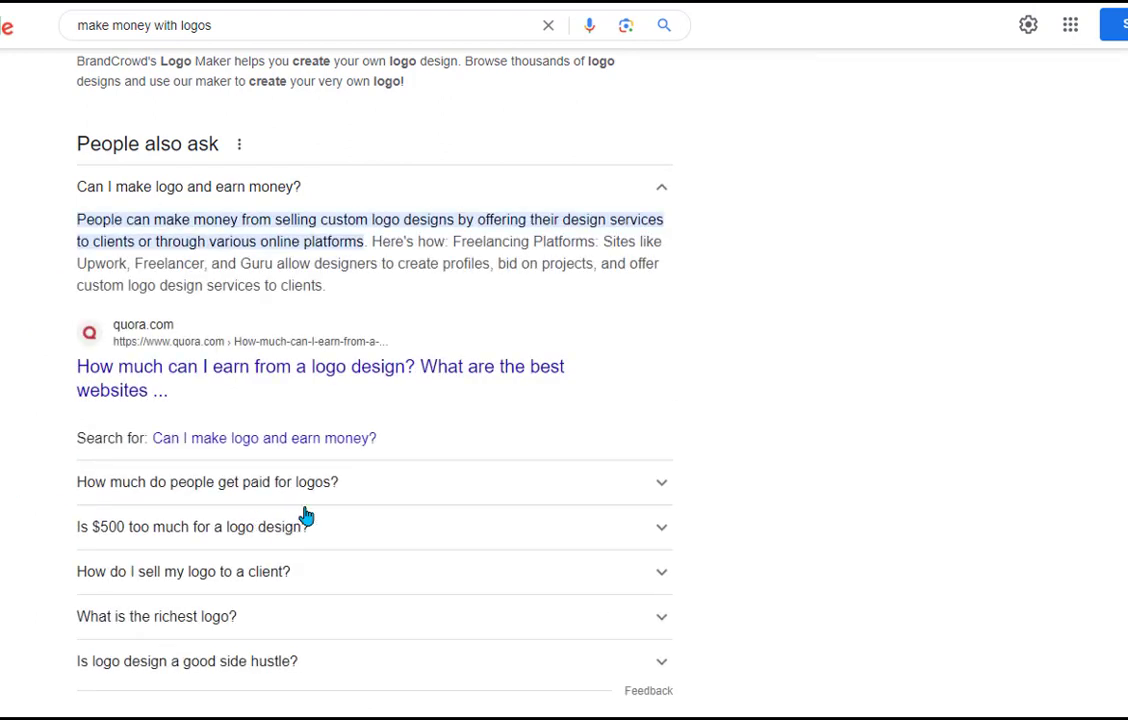
pyautogui.click(335, 483)
pyautogui.scroll(-2, 335, 483)
pyautogui.scroll(-1, 375, 380)
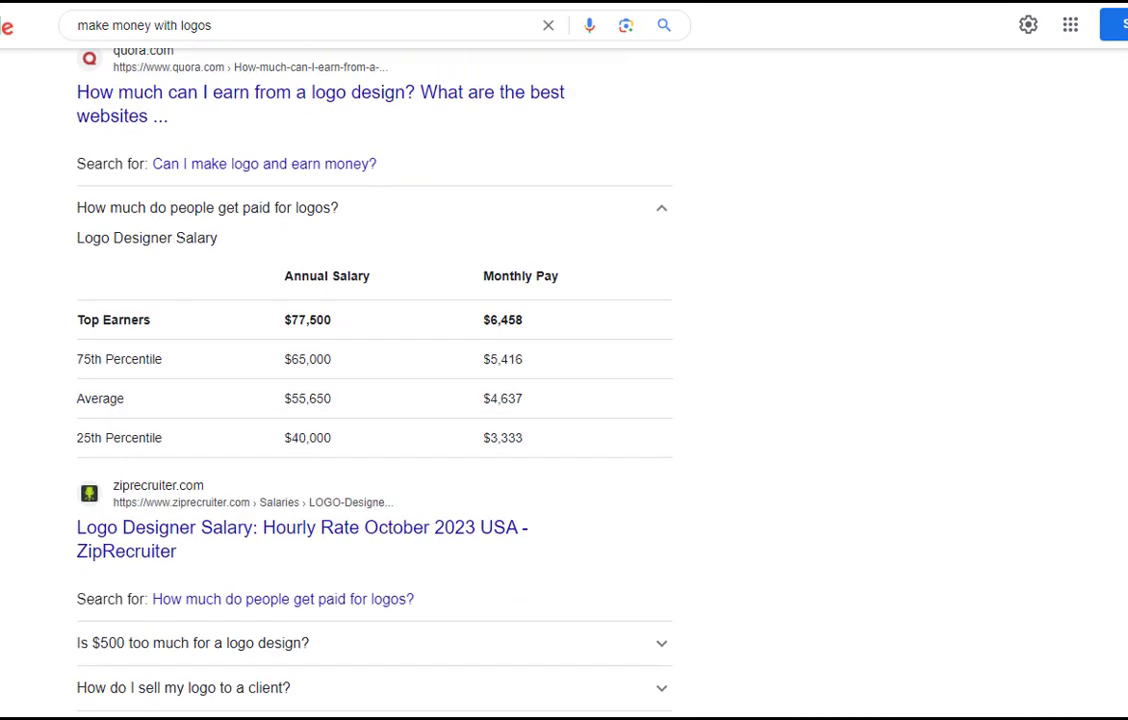
pyautogui.moveTo(239, 327); pyautogui.dragTo(335, 320)
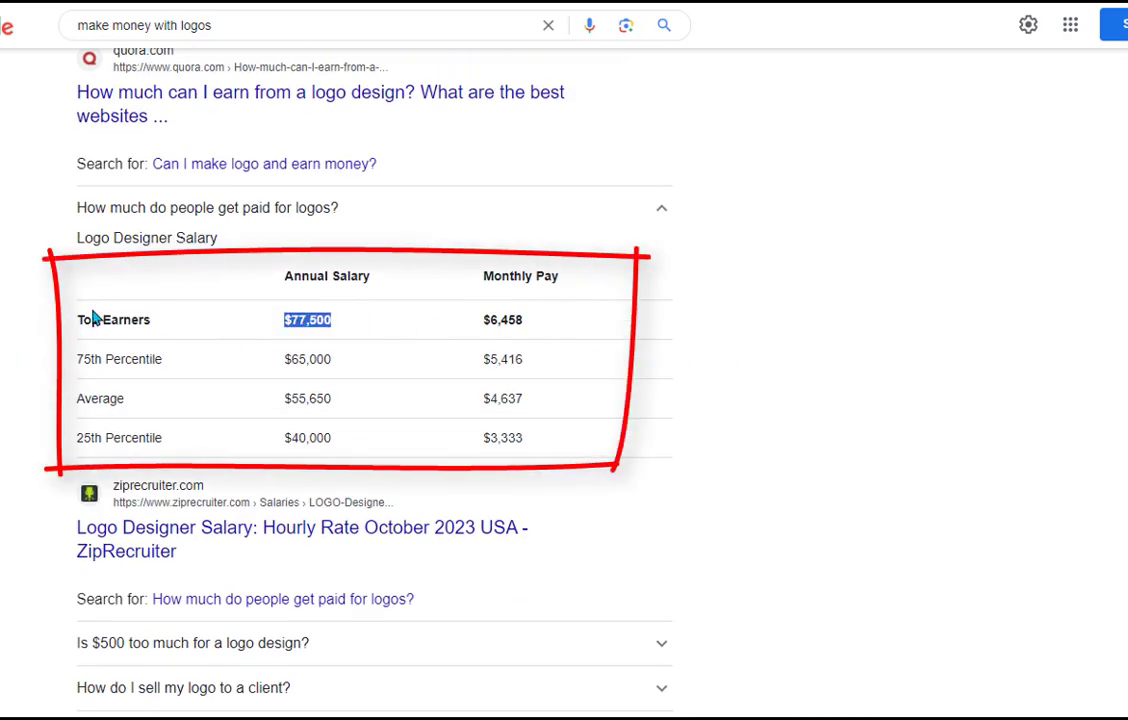
pyautogui.scroll(-2, 70, 378)
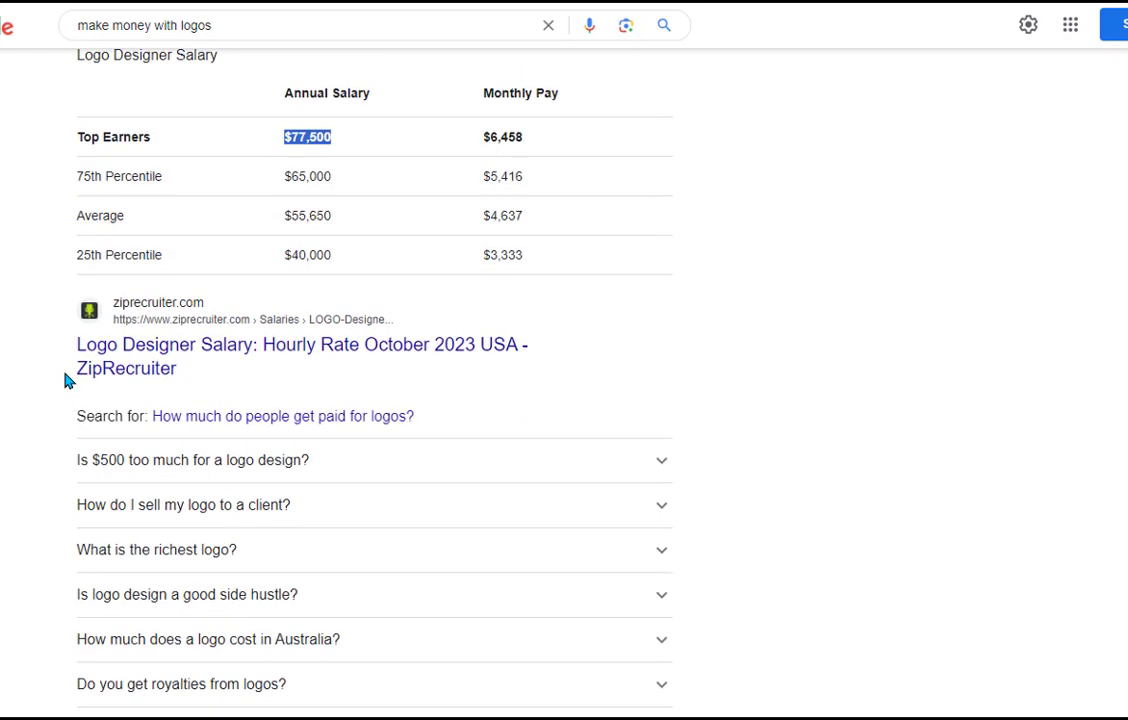
pyautogui.scroll(5, 48, 378)
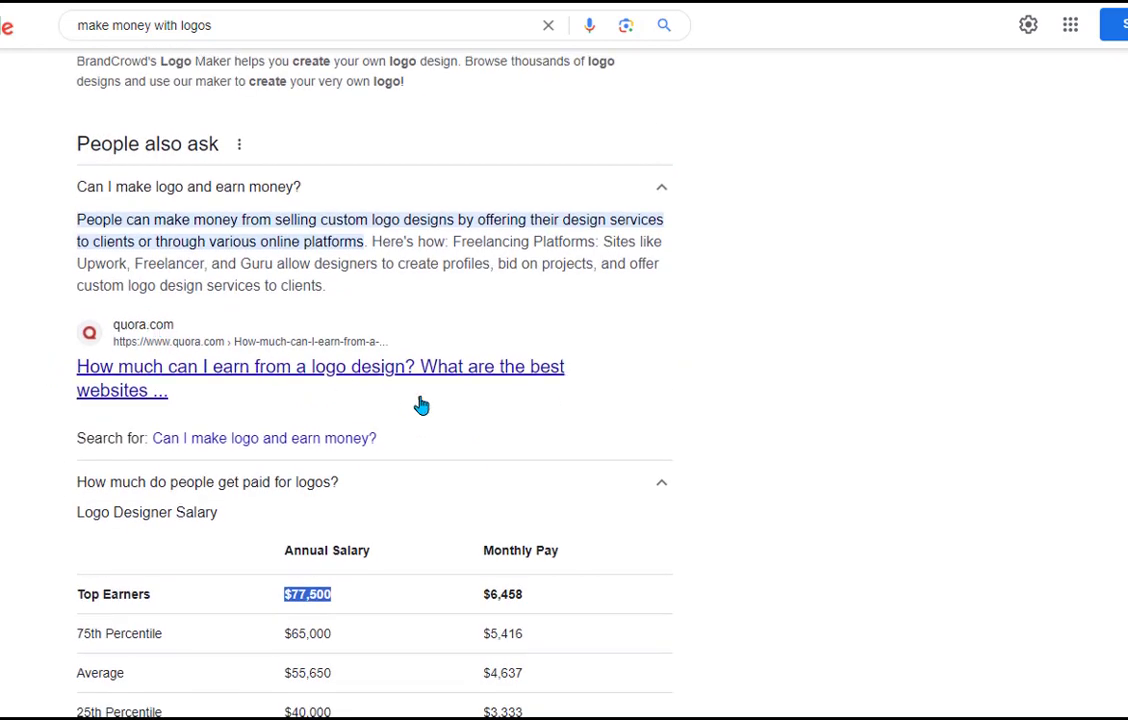
pyautogui.click(661, 482)
# Open Sellfy's "Sell logo design" result and read the section on how to sell logos on Sellfy
pyautogui.scroll(-2, 16, 463)
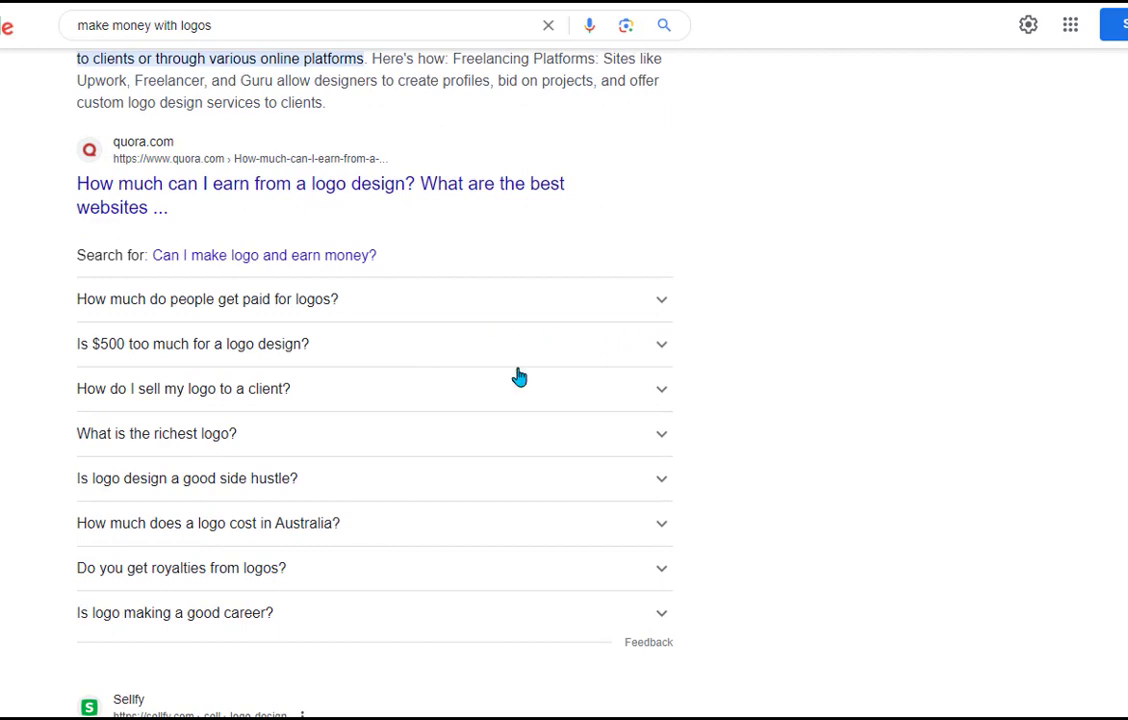
pyautogui.scroll(-2, 96, 383)
pyautogui.click(213, 556)
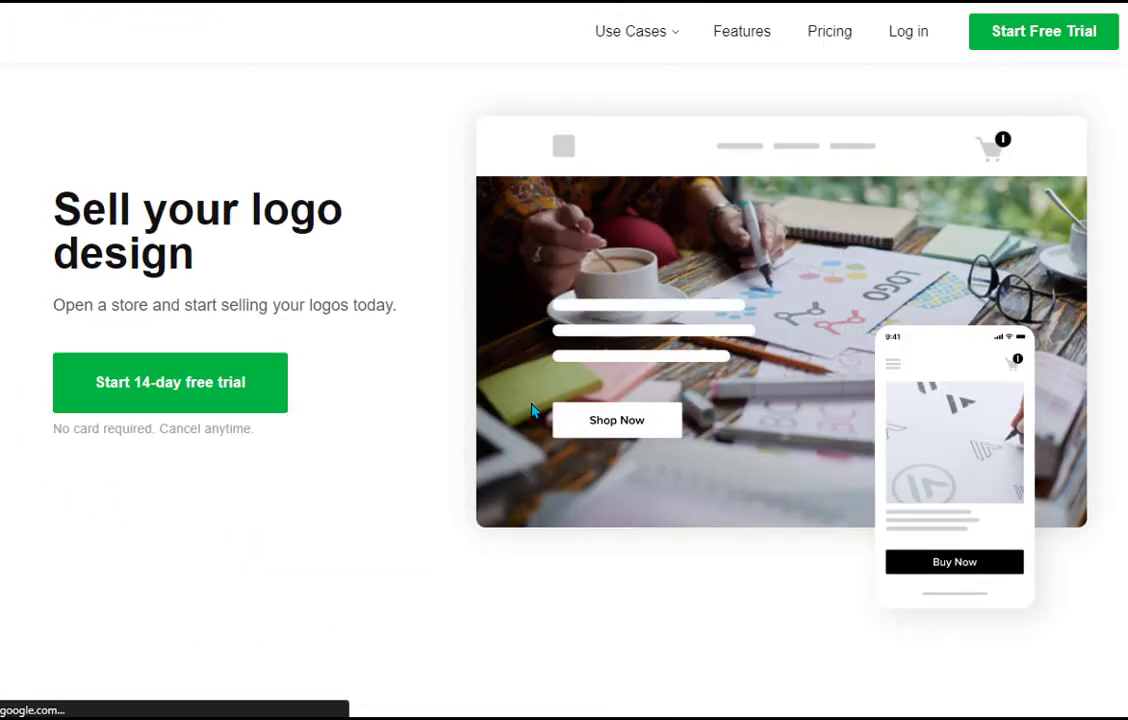
pyautogui.scroll(-7, 360, 427)
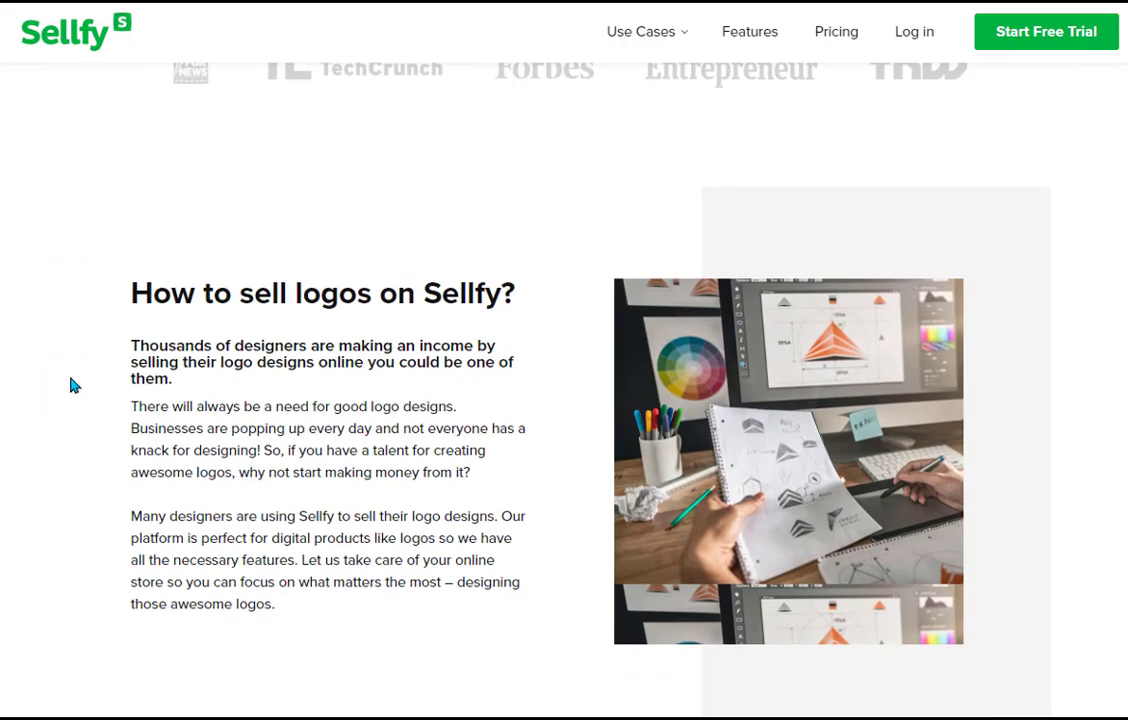
pyautogui.scroll(-2, 70, 385)
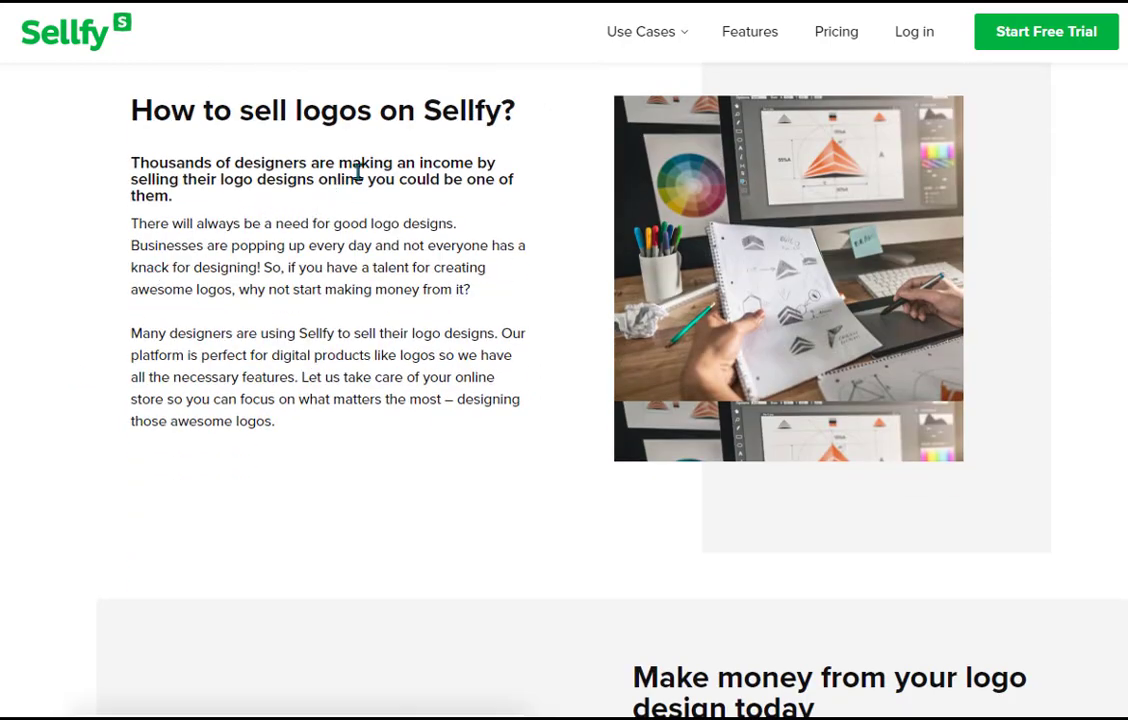
pyautogui.moveTo(357, 172); pyautogui.dragTo(496, 165)
pyautogui.moveTo(128, 162); pyautogui.dragTo(452, 181)
pyautogui.click(39, 269)
# Examine Sellfy's instructions for starting to sell logo designs and the advantages it lists for designers
pyautogui.scroll(-3, 39, 269)
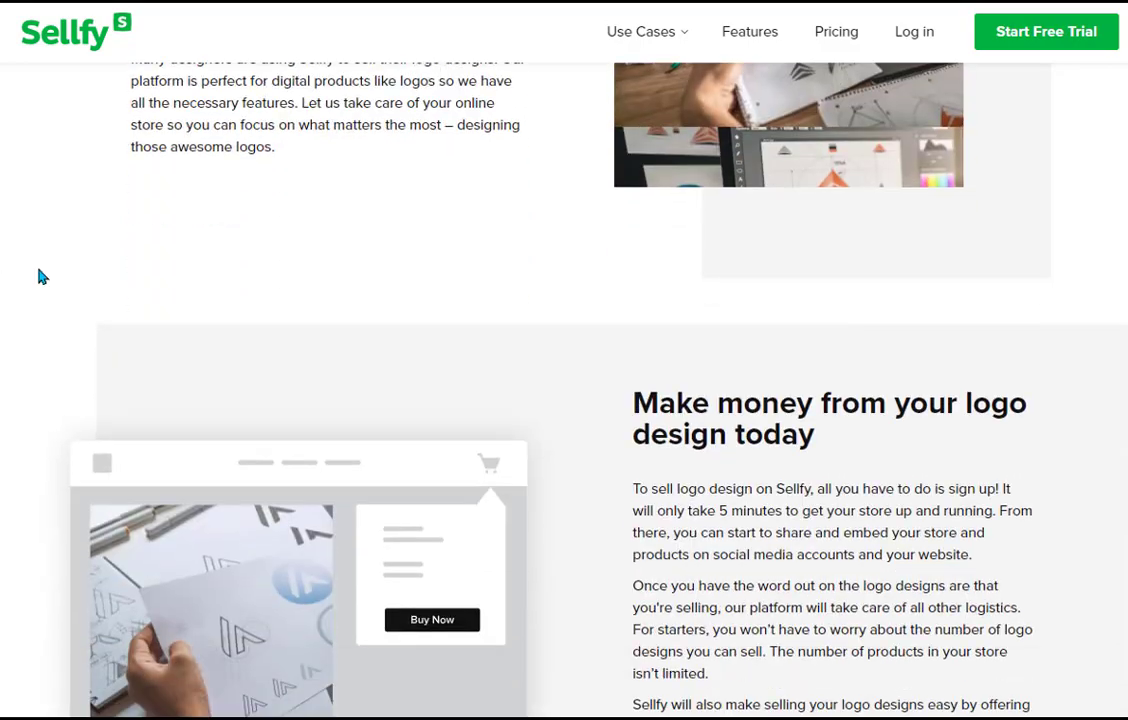
pyautogui.scroll(-7, 40, 276)
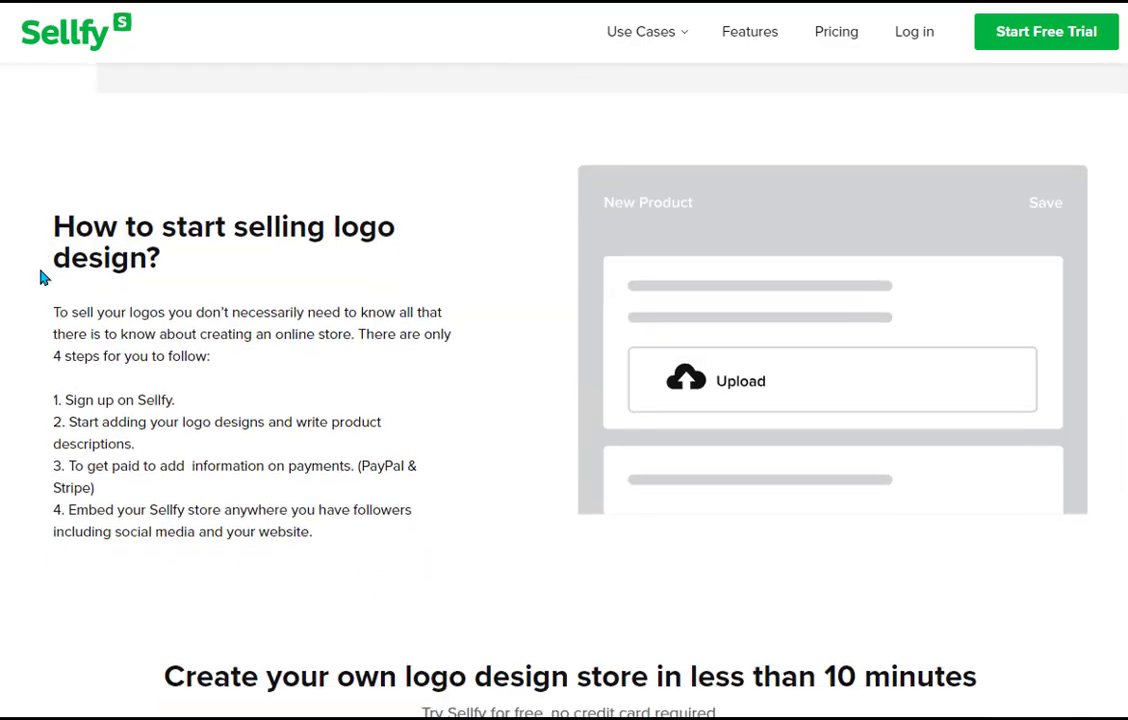
pyautogui.scroll(-8, 42, 276)
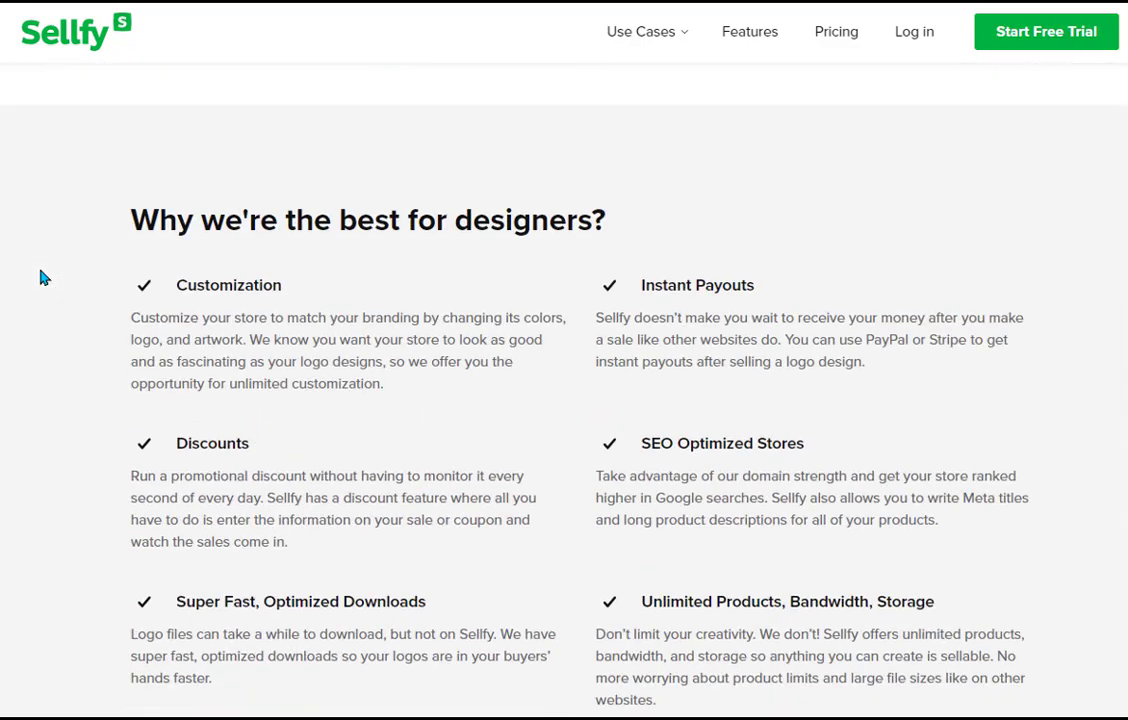
pyautogui.scroll(-2, 42, 276)
pyautogui.scroll(8, 42, 276)
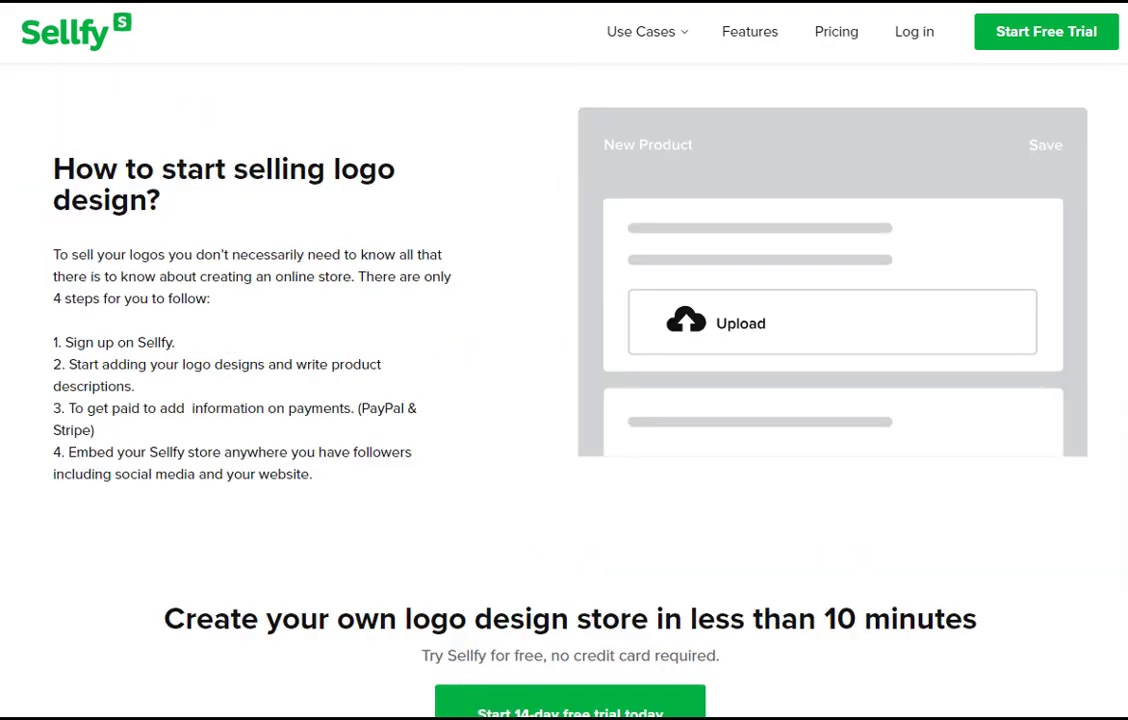
# Go back to the Google results, open LogoMyWay's "Make Money As A Logo Designer" page, and read its contest benefits and designer application form
pyautogui.hotkey('alt', 'Left')
pyautogui.scroll(-3, 53, 274)
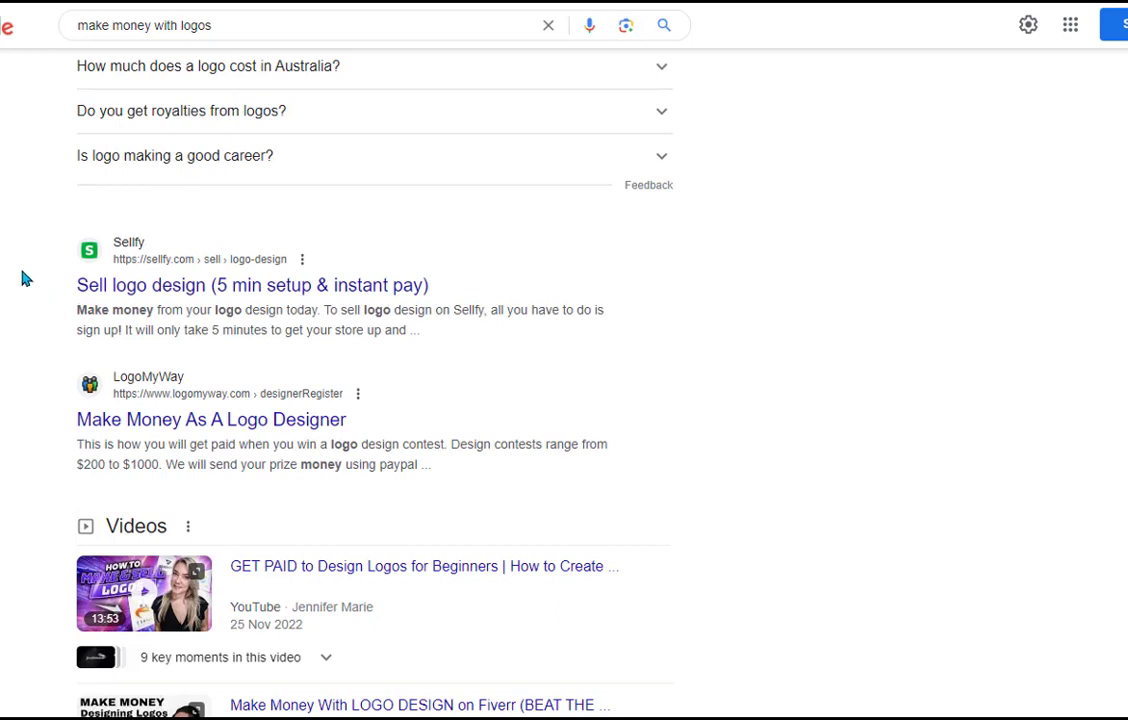
pyautogui.scroll(-1, 25, 278)
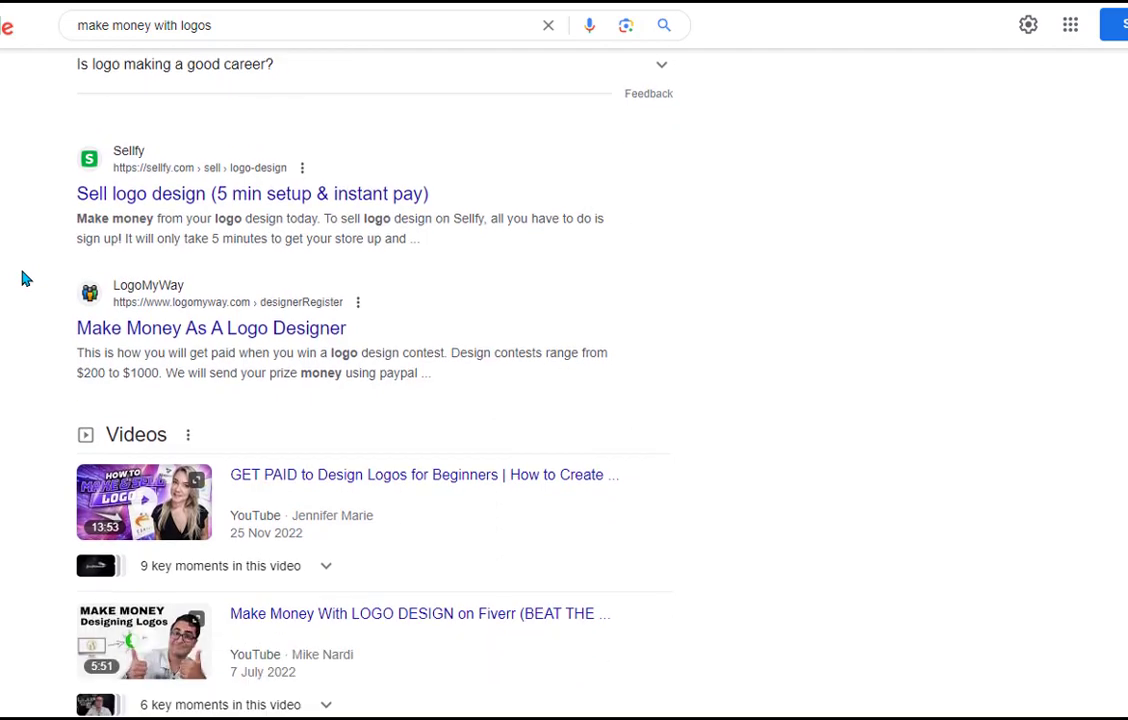
pyautogui.click(235, 338)
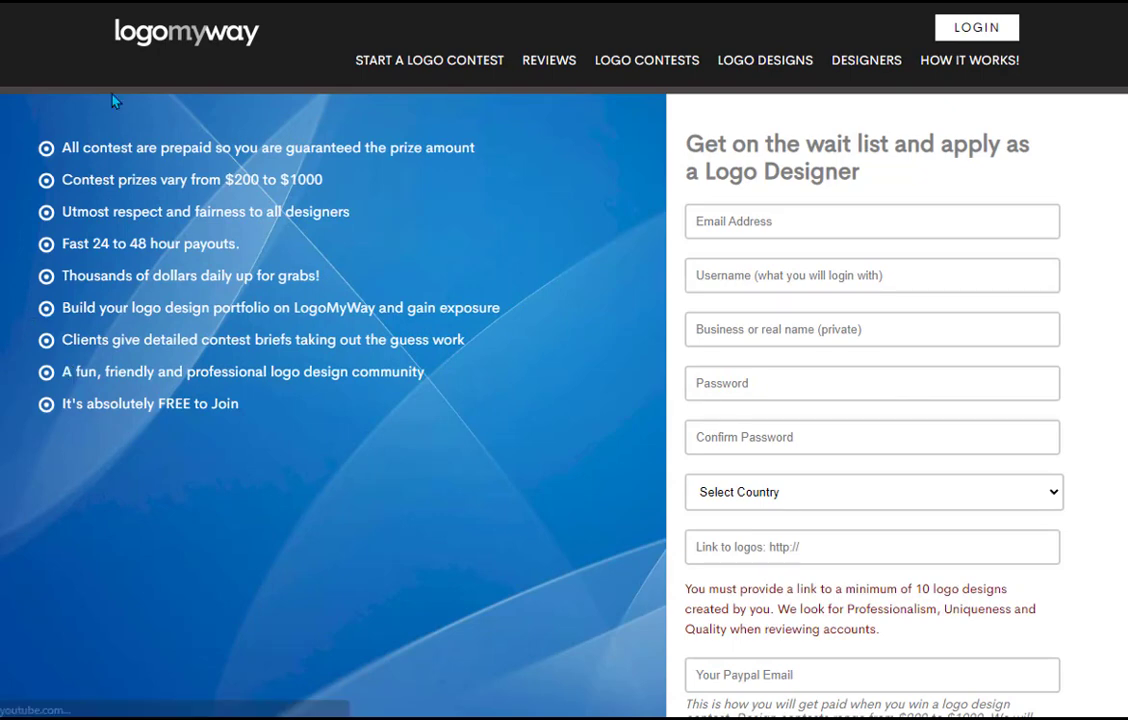
pyautogui.moveTo(494, 155); pyautogui.dragTo(168, 182)
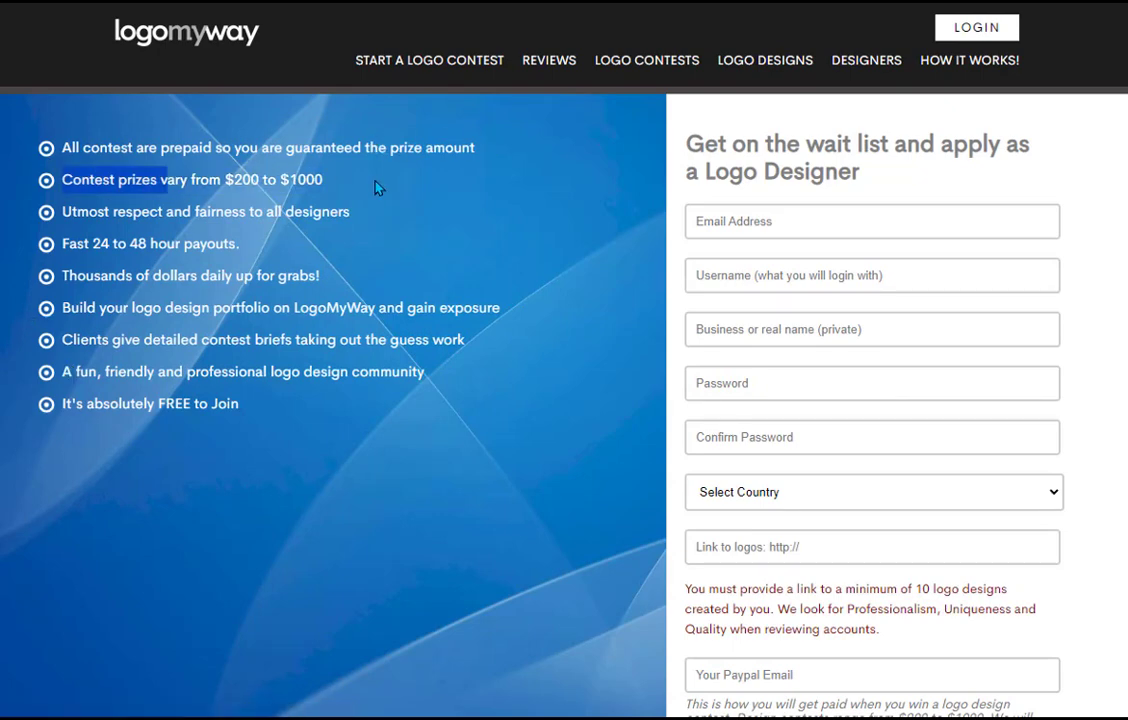
pyautogui.moveTo(376, 184); pyautogui.dragTo(360, 210)
pyautogui.click(431, 416)
pyautogui.scroll(-4, 431, 416)
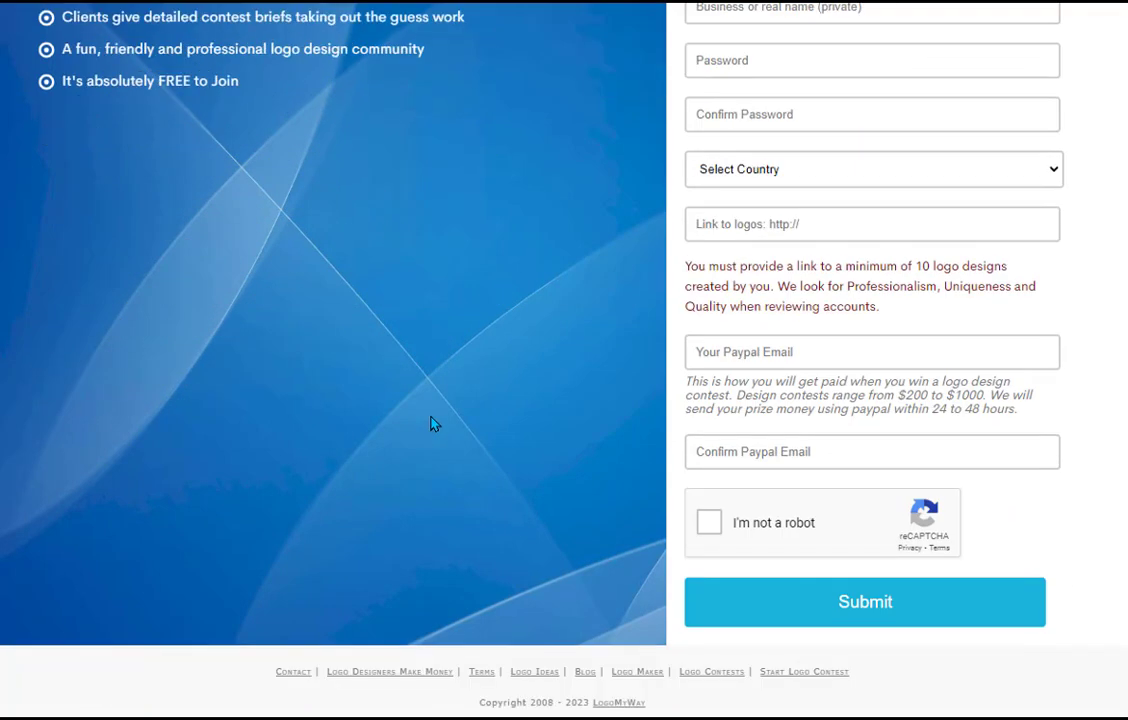
pyautogui.scroll(3, 431, 416)
pyautogui.scroll(1, 431, 424)
# Return to the Google results and look through the remaining logo-selling sites, videos and related searches
pyautogui.hotkey('alt', 'Left')
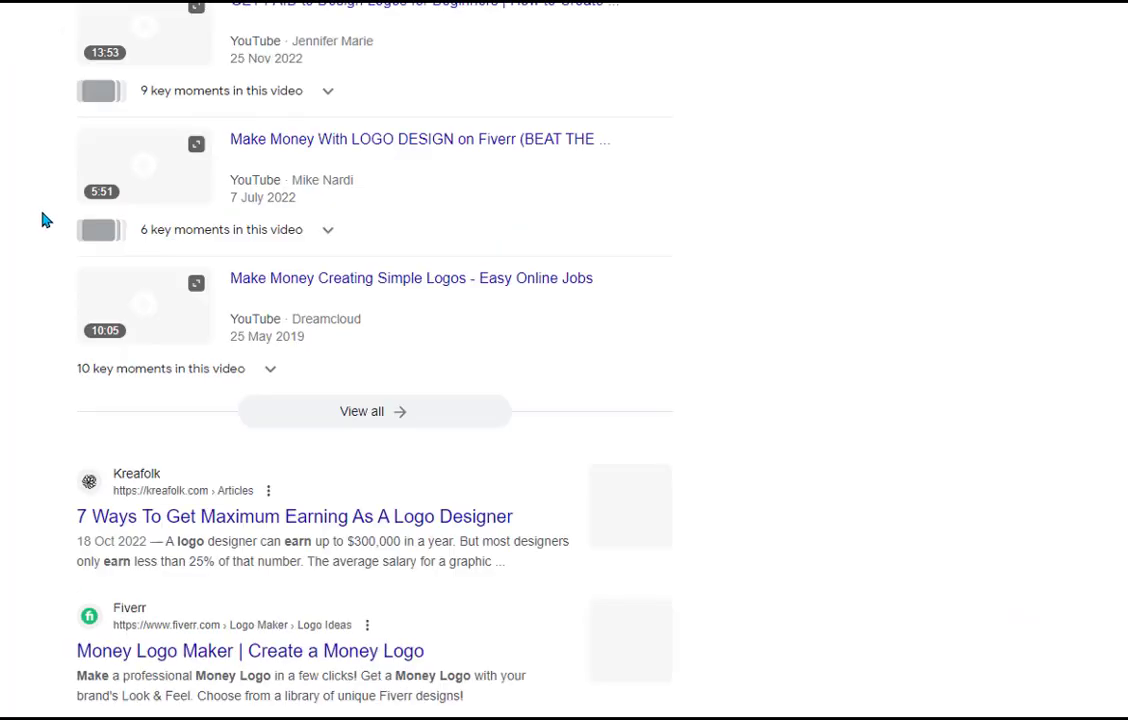
pyautogui.scroll(-2, 480, 345)
pyautogui.scroll(-2, 497, 349)
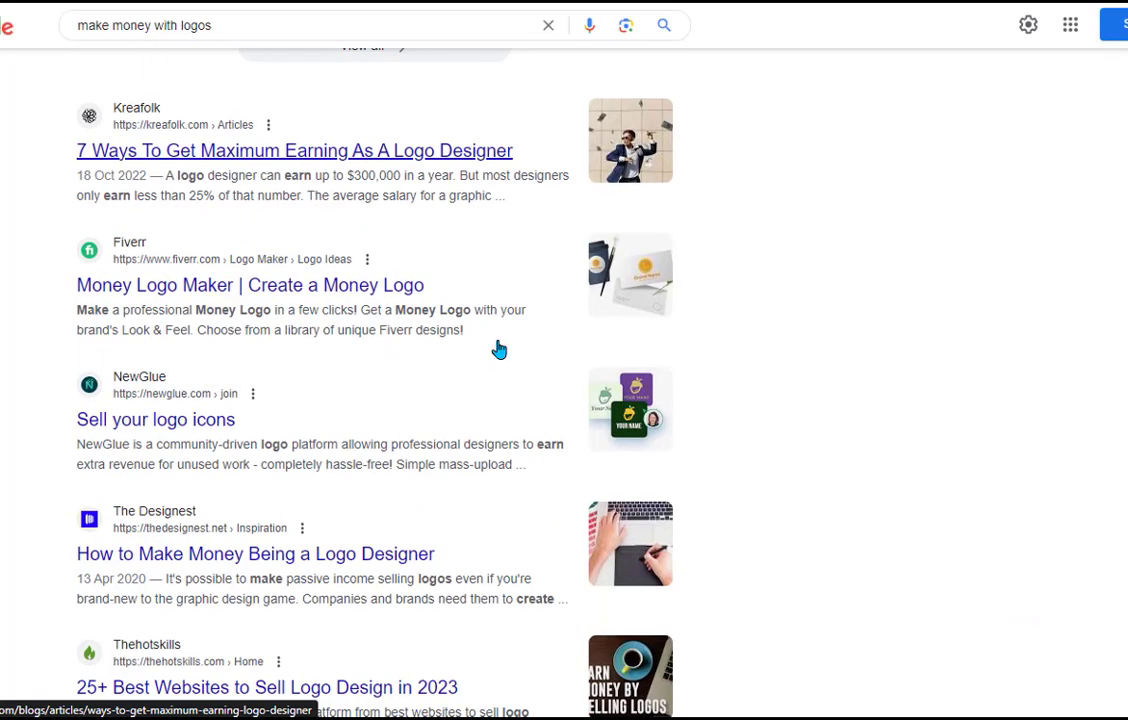
pyautogui.scroll(-1, 352, 408)
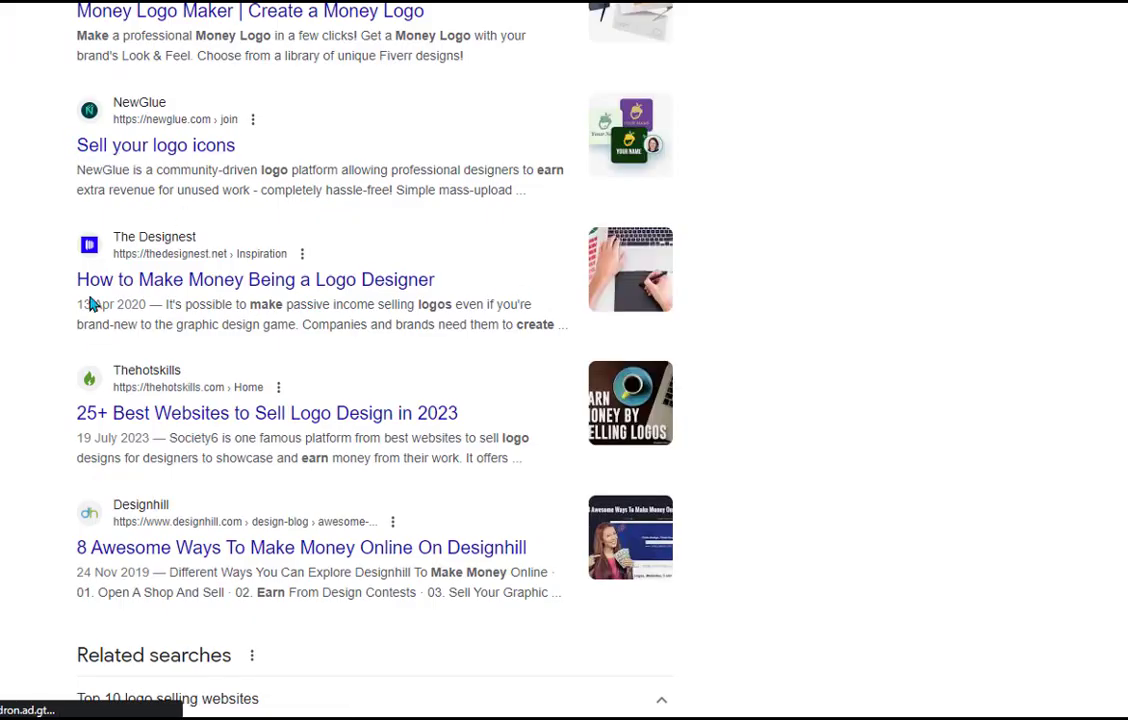
pyautogui.scroll(-2, 93, 297)
pyautogui.scroll(-2, 65, 310)
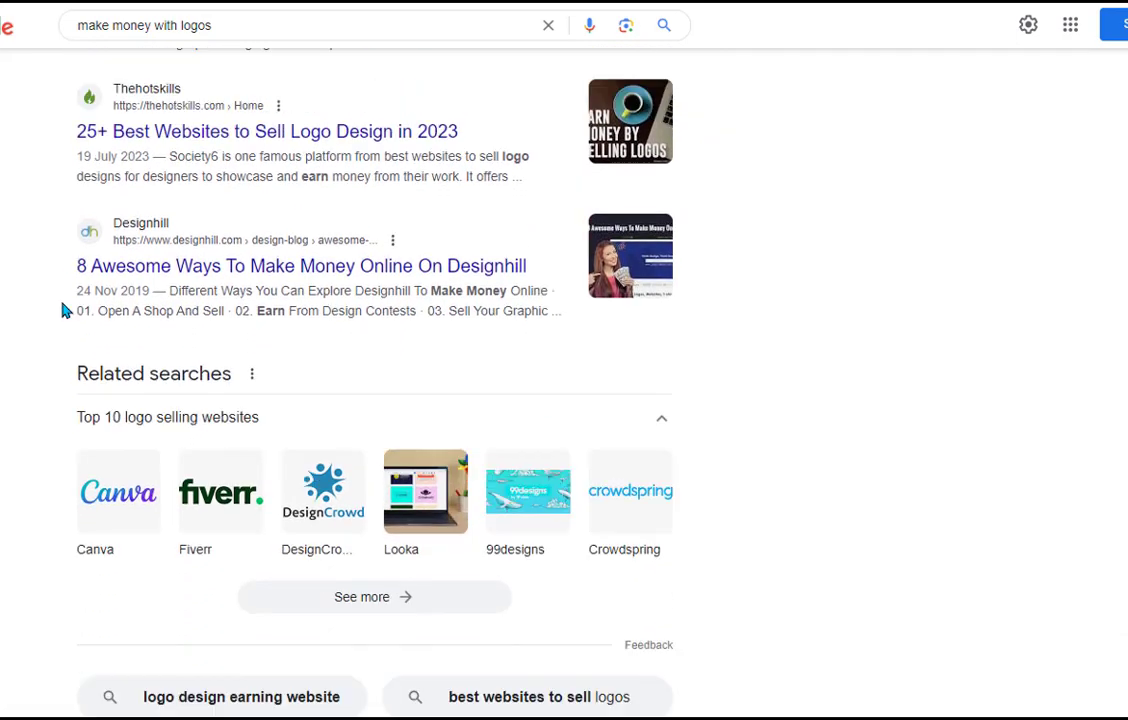
pyautogui.scroll(-2, 63, 310)
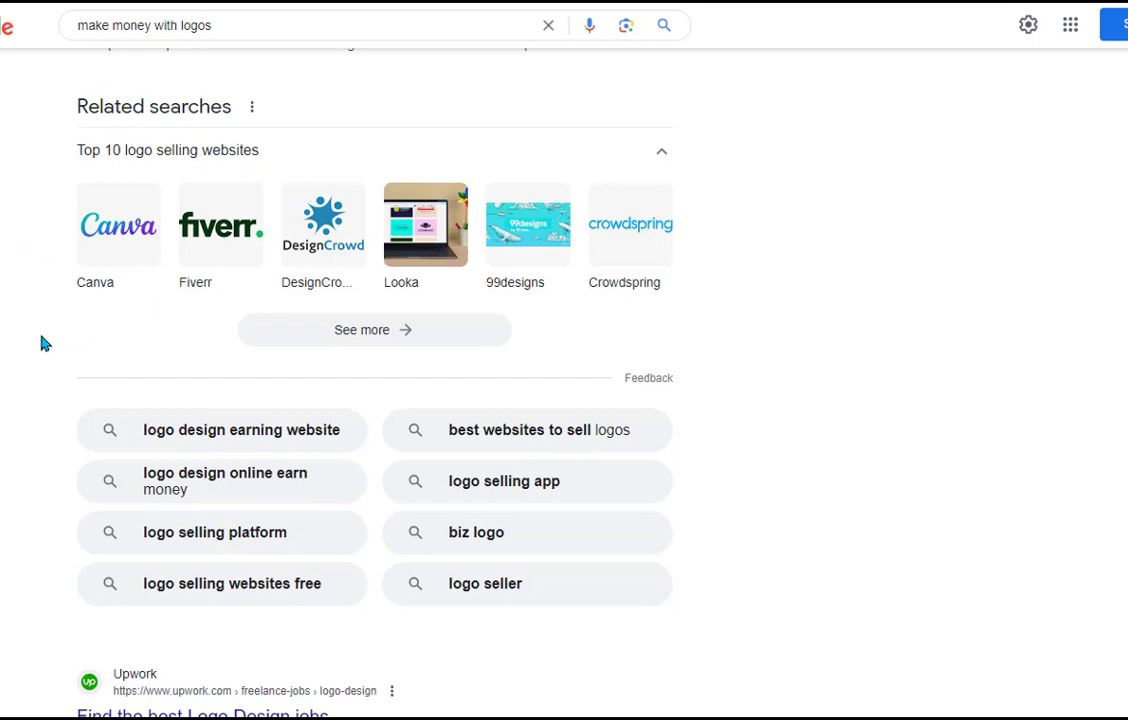
pyautogui.scroll(15, 43, 342)
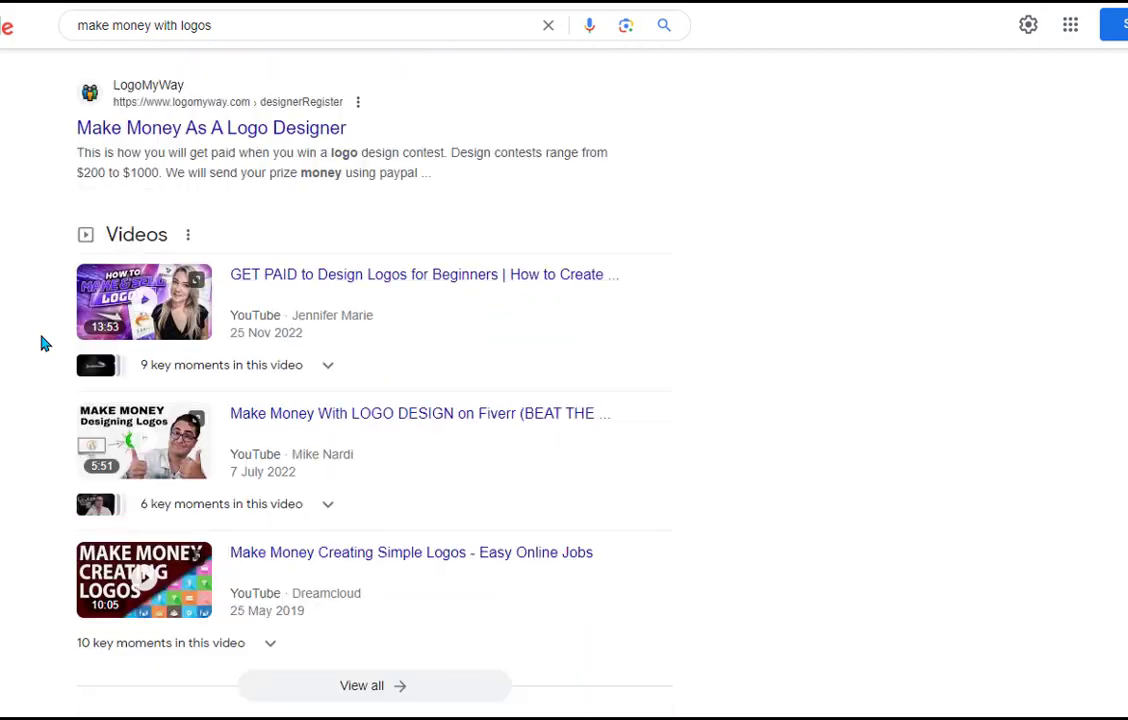
pyautogui.scroll(3, 21, 338)
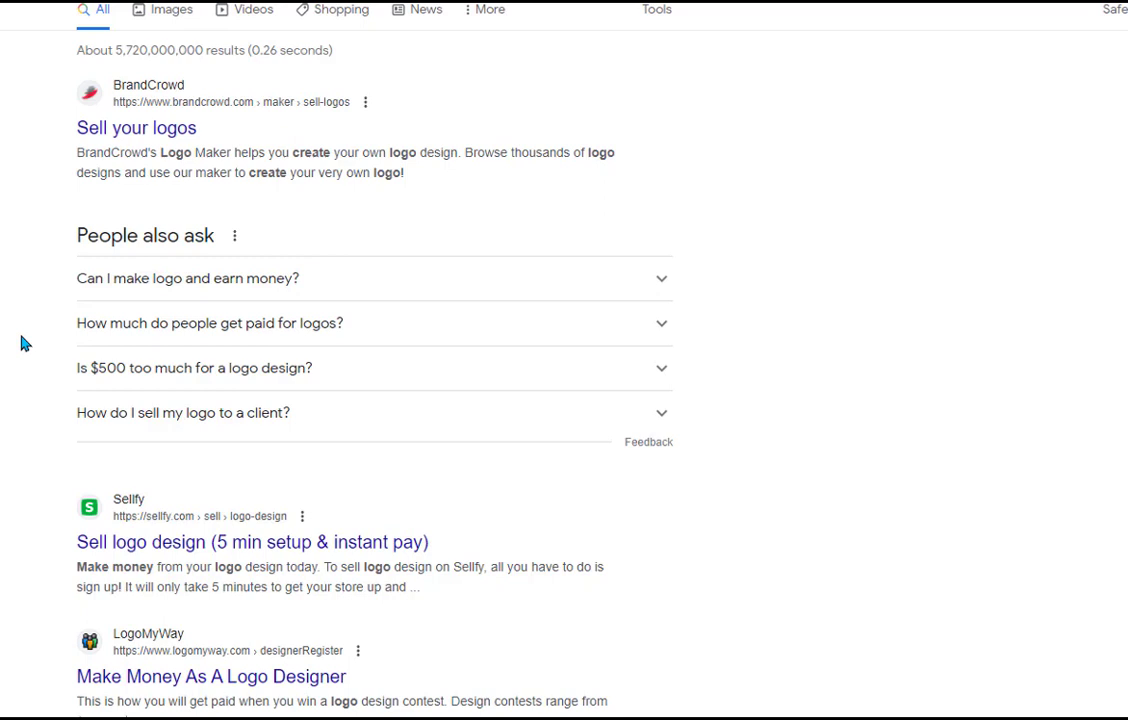
pyautogui.scroll(1, 22, 340)
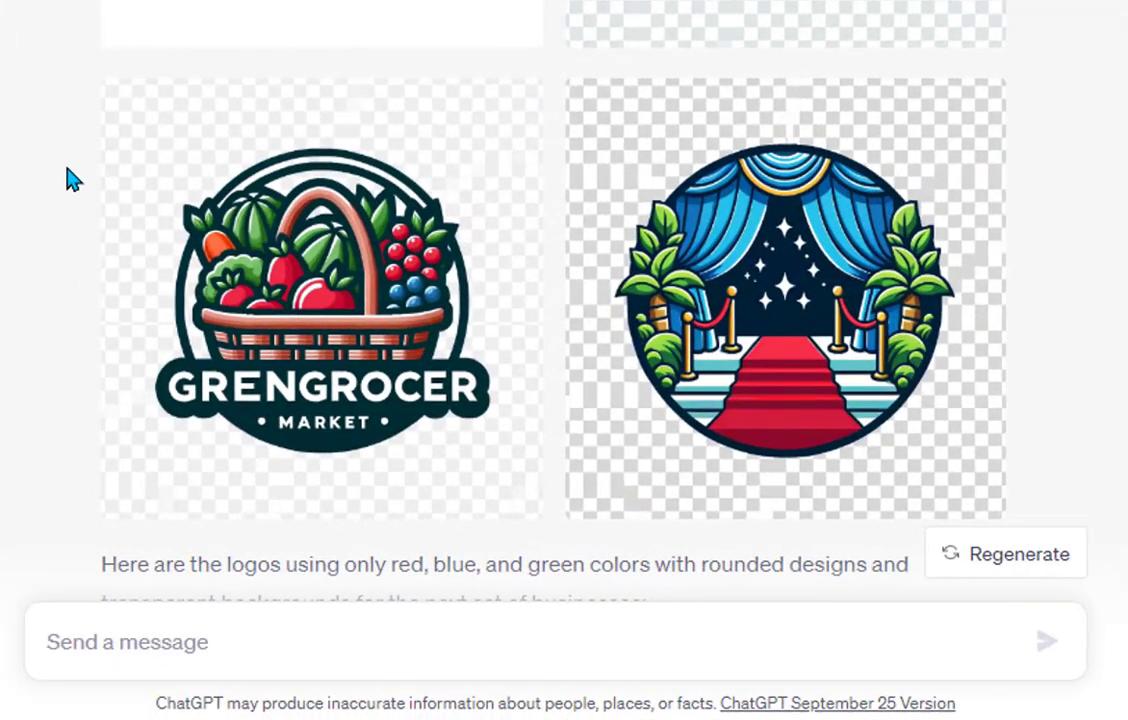
# Switch to the ChatGPT conversation and review the latest red, blue and green logos and their list of businesses
pyautogui.scroll(2, 62, 180)
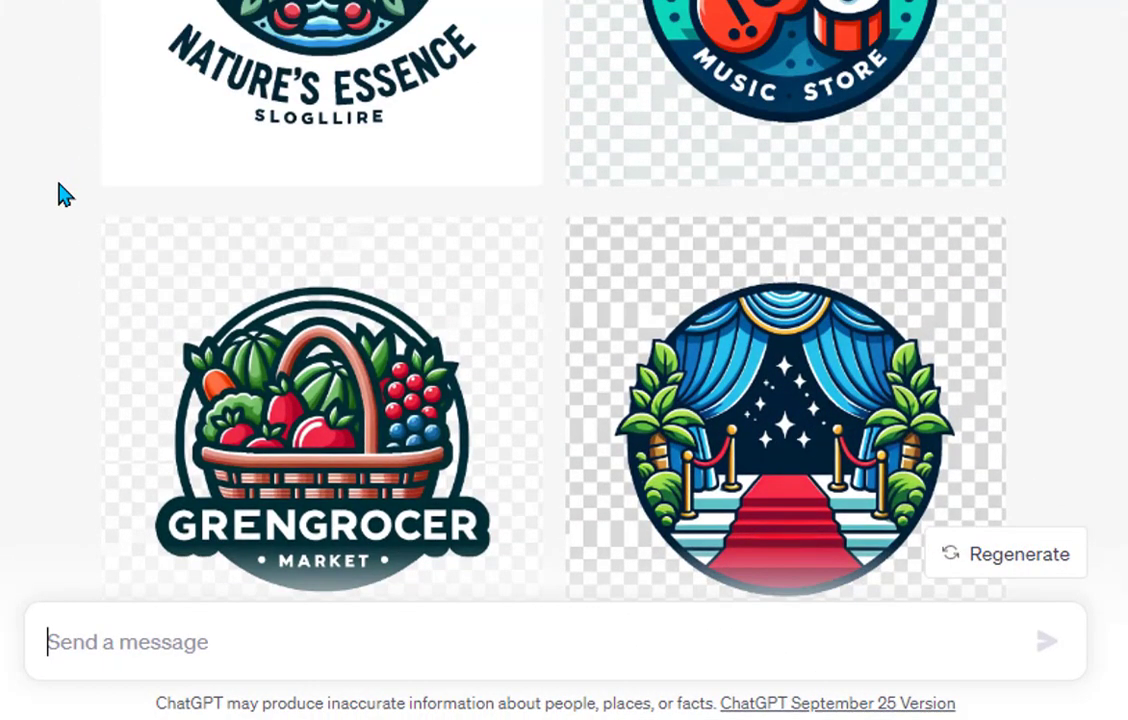
pyautogui.scroll(-1, 62, 193)
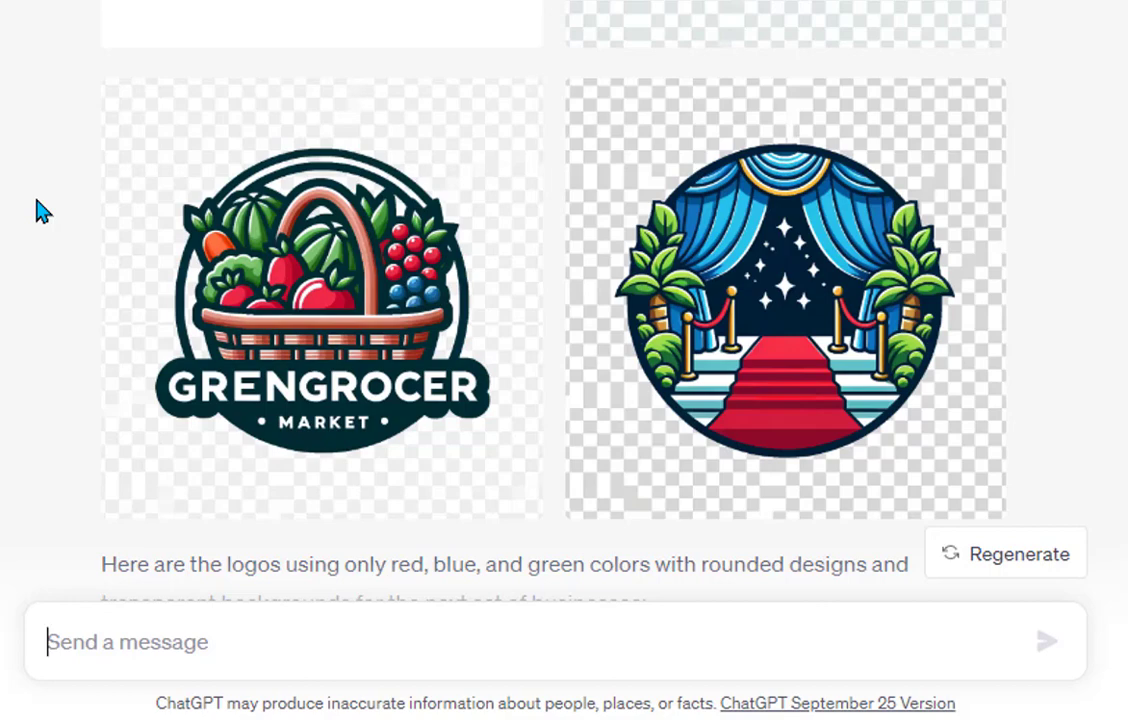
pyautogui.scroll(-5, 42, 210)
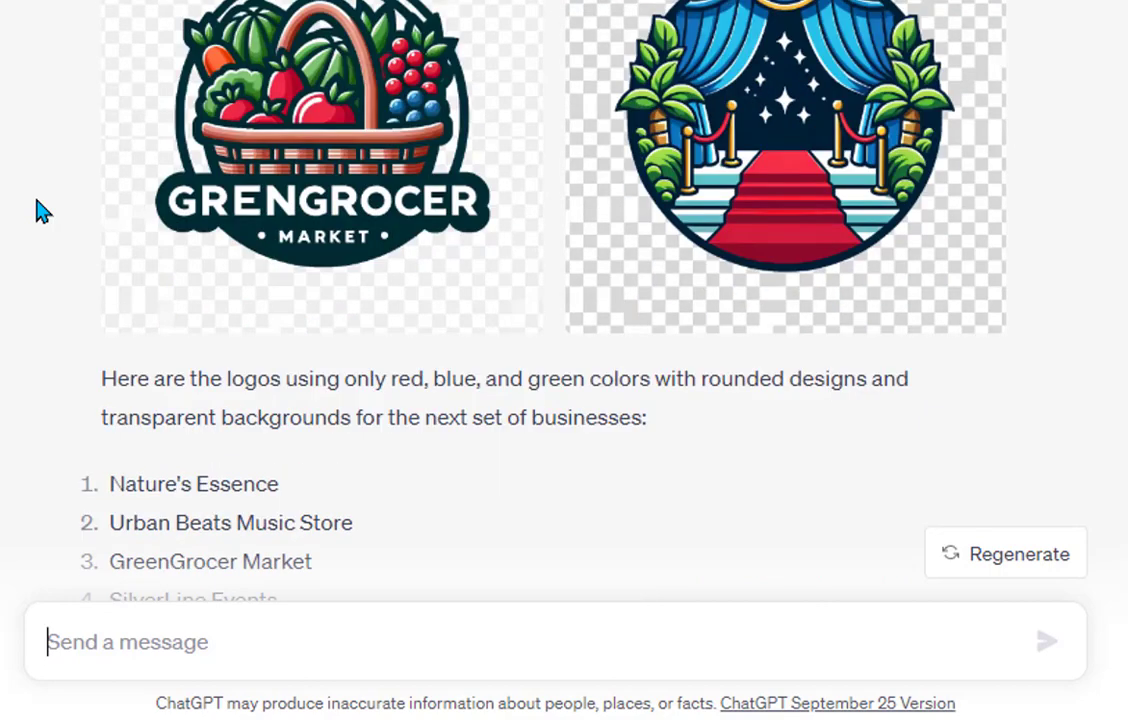